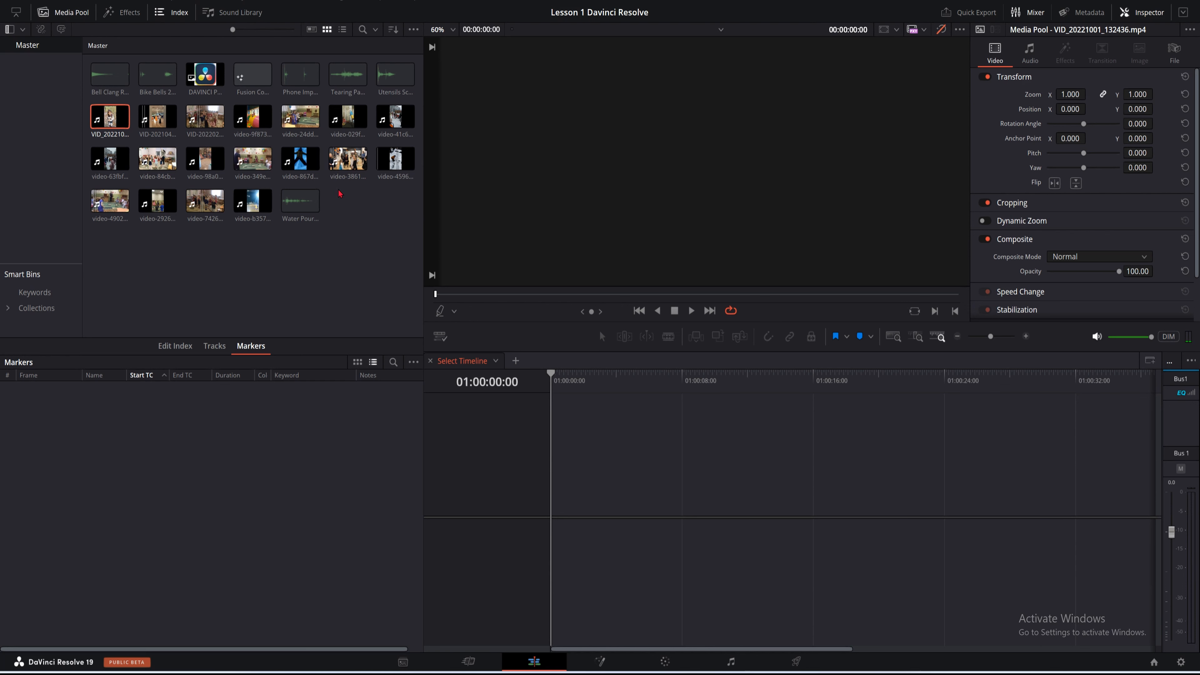
click(160, 13)
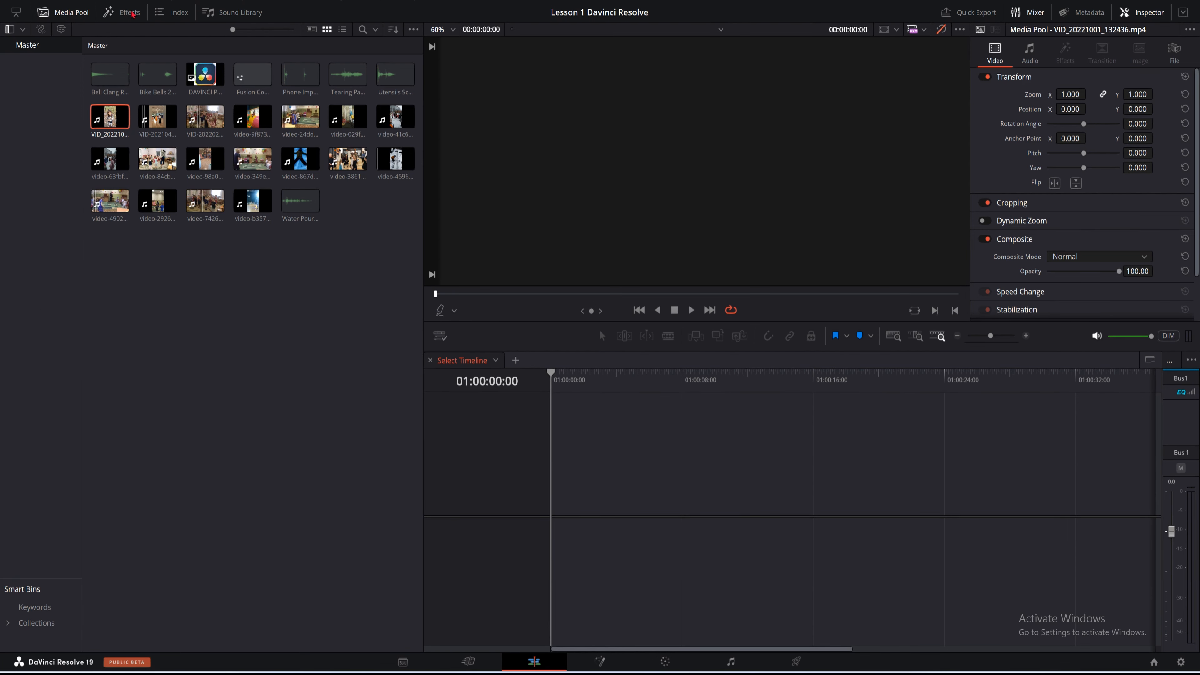
click(159, 13)
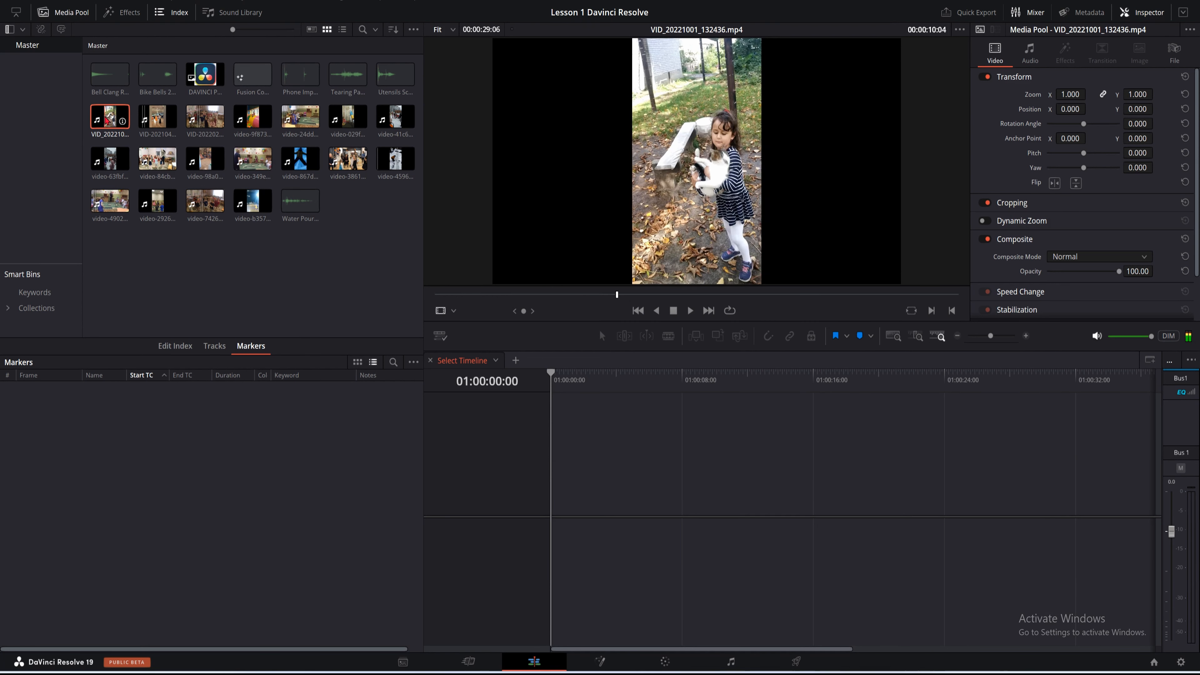
Build a timeline by placing the clip VID_20221001_132436.mp4 in the empty timeline area, and delete it again
drag(108, 121, 570, 490)
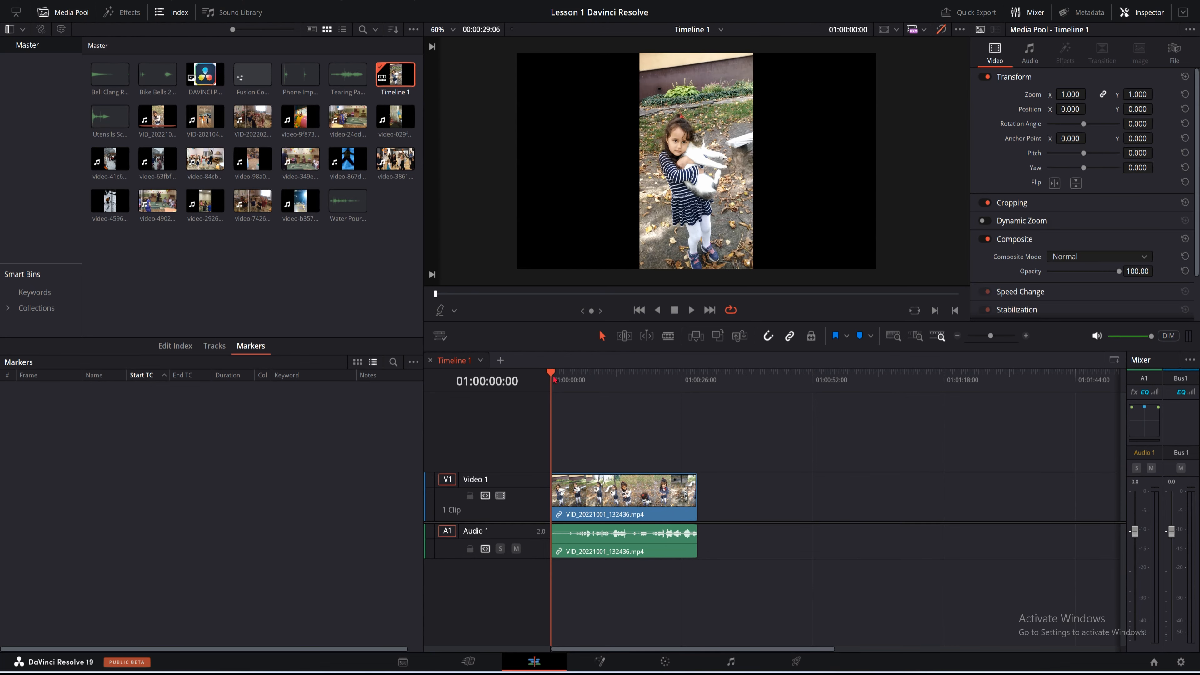
mouse_move(555, 380)
mouse_down()
mouse_move(640, 380)
mouse_move(552, 380)
mouse_up()
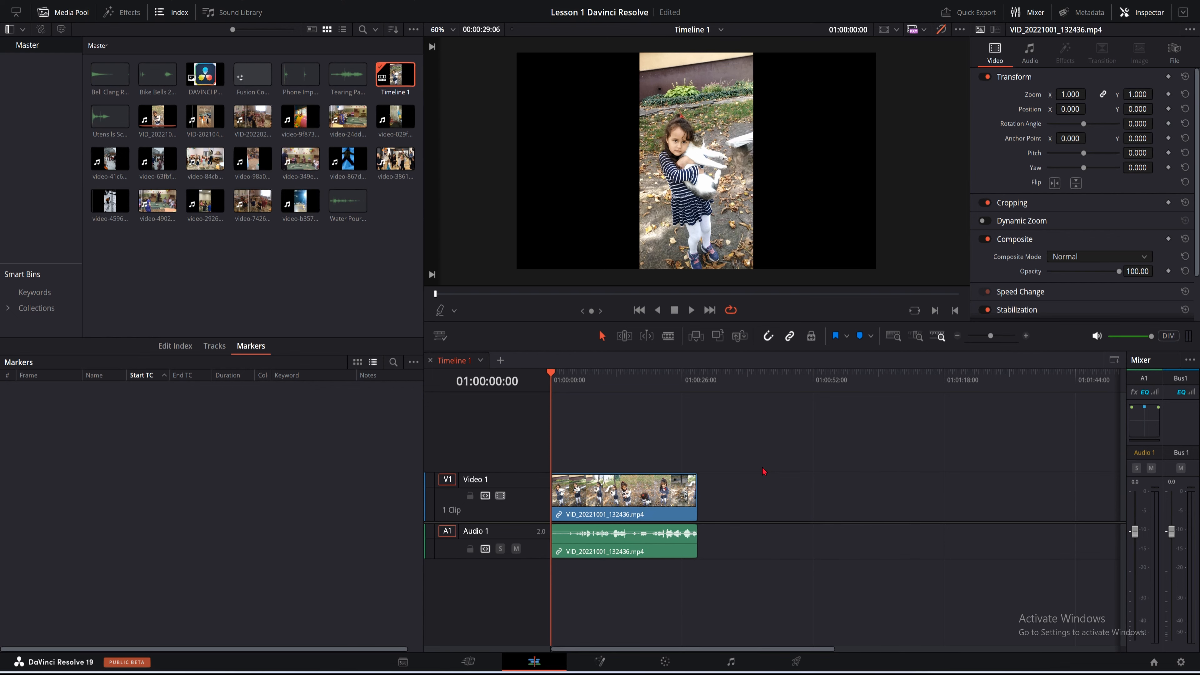
key(Delete)
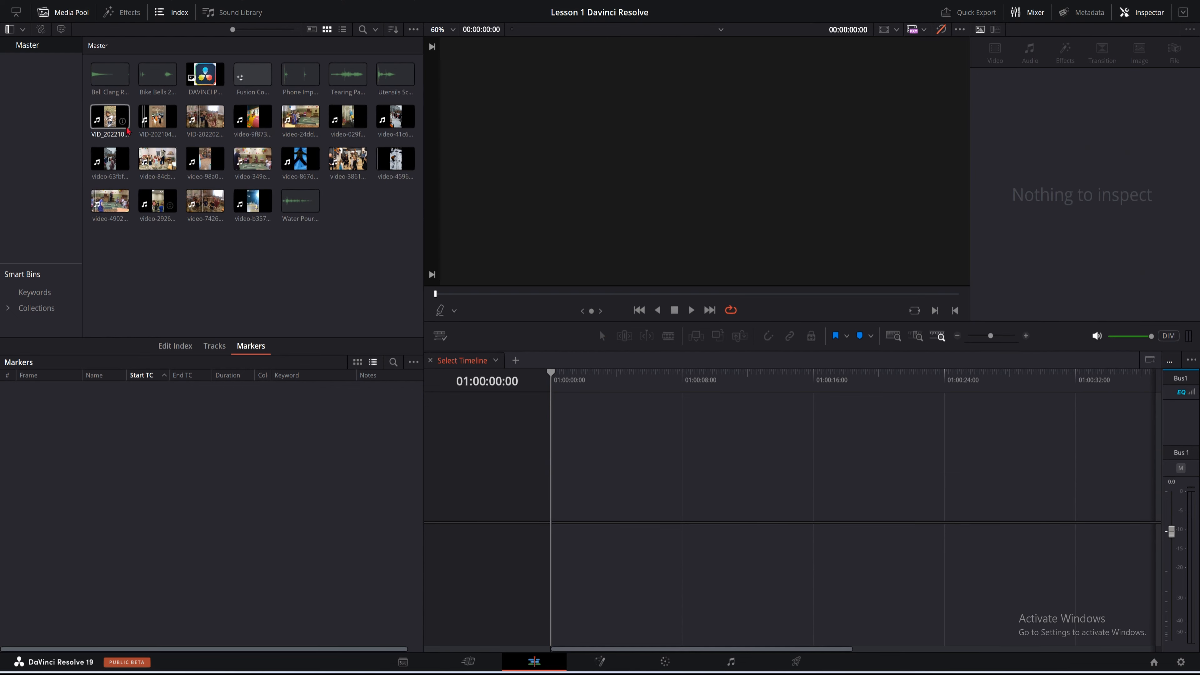
Create a timeline from the clip VID_20221001_132436.mp4, named with the child's name plus "cat", with three video and two audio tracks
right_click(117, 119)
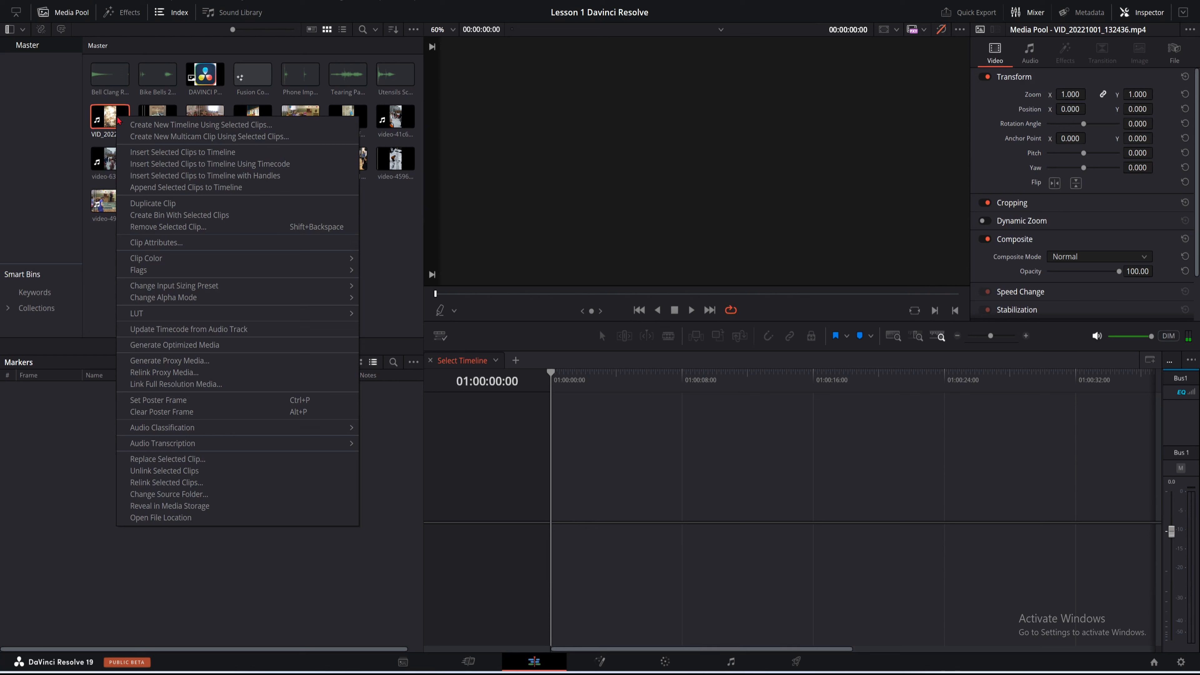
click(107, 116)
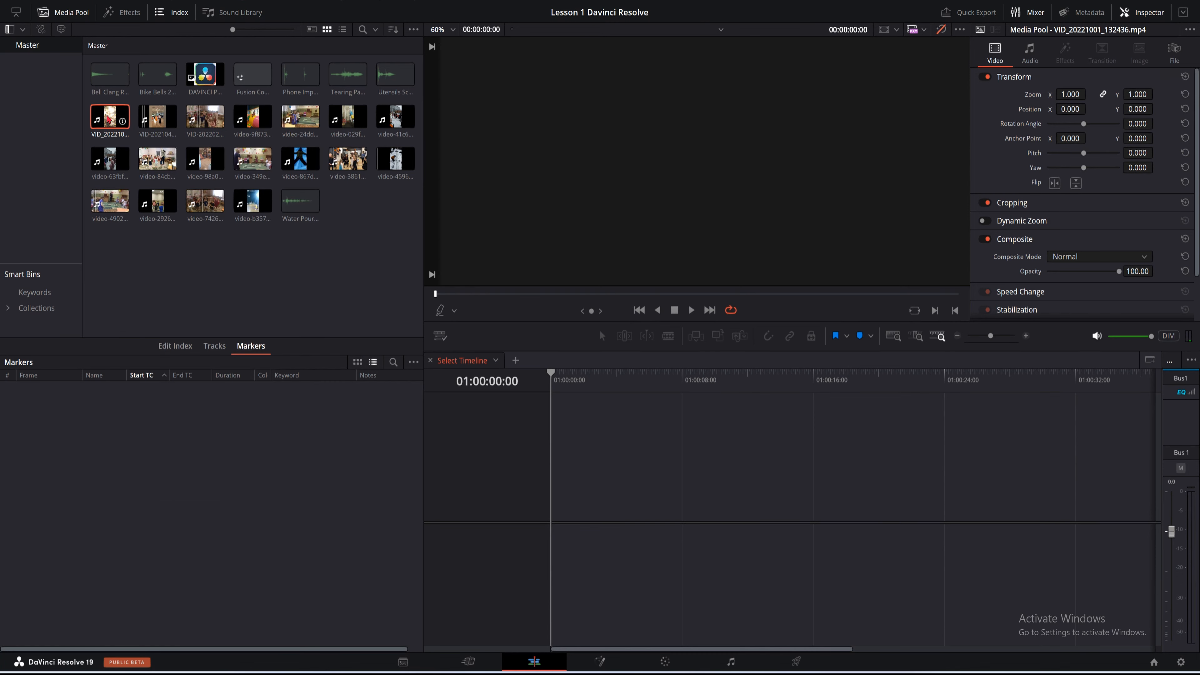
right_click(107, 116)
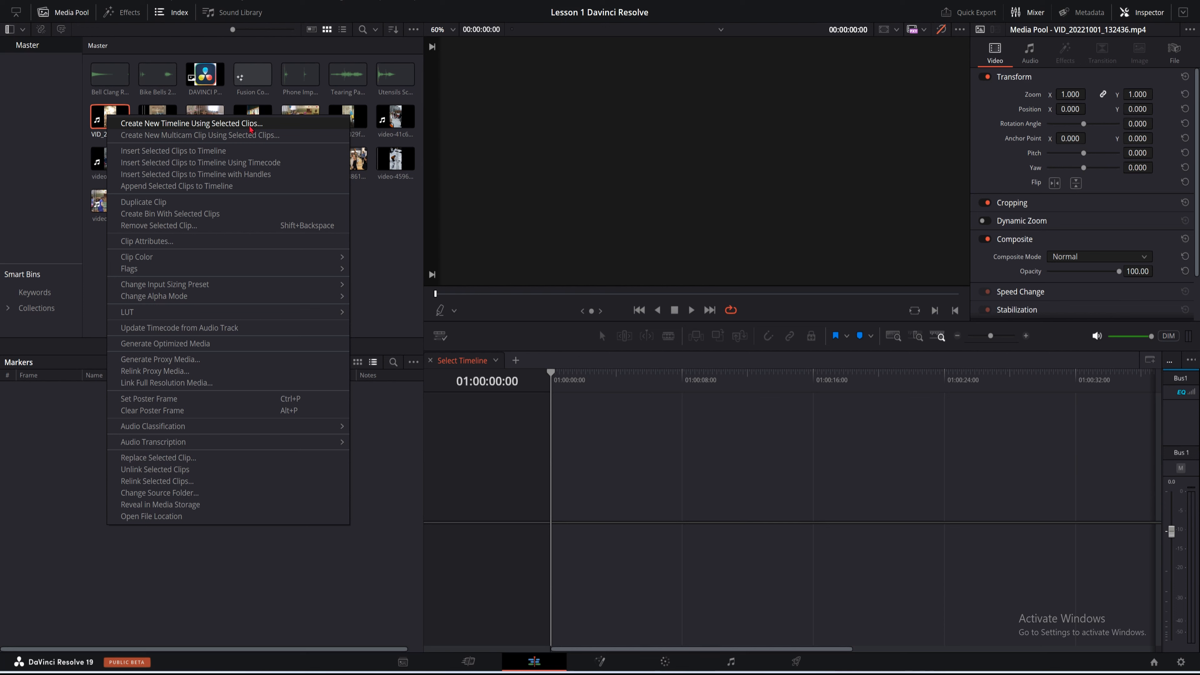
click(164, 123)
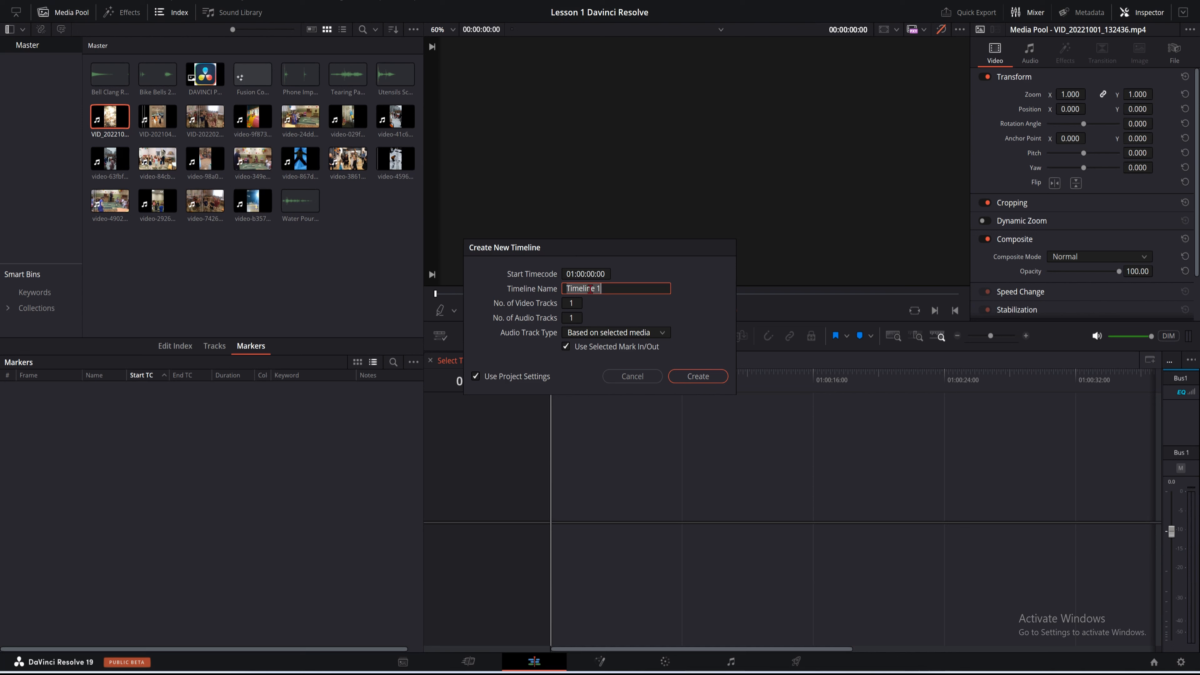
key(BackSpace)
text(Devika cat)
drag(570, 303, 586, 303)
click(698, 376)
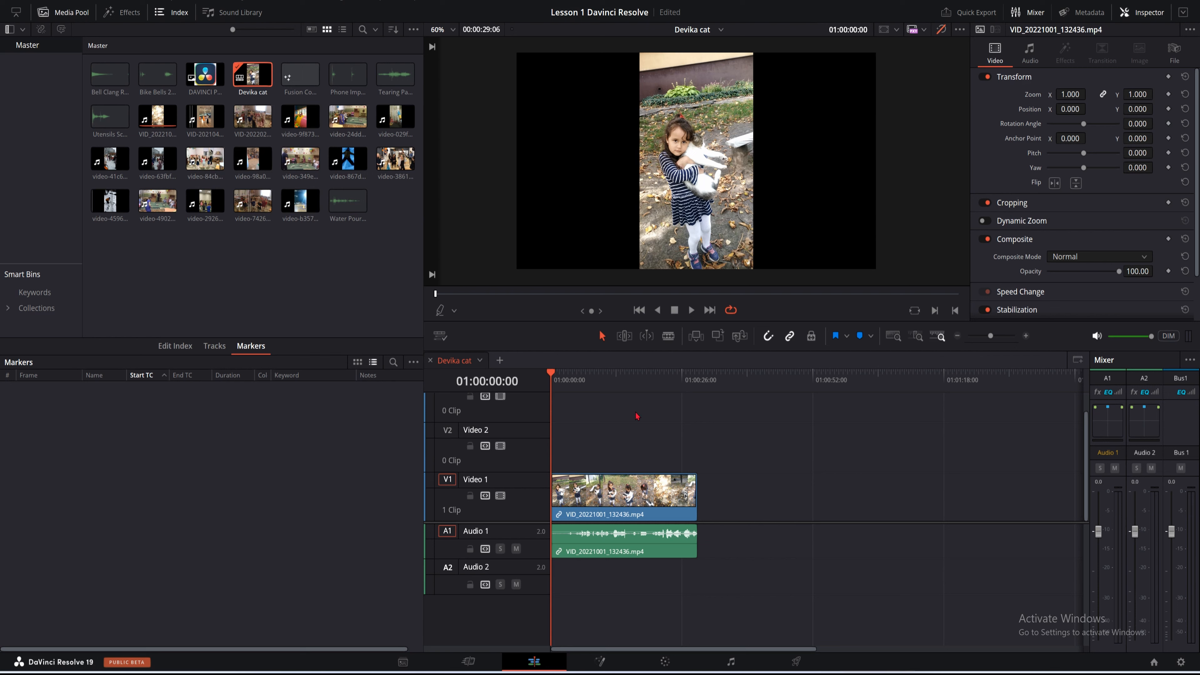
Preview the cat timeline's playback, stop it, and bring the playhead back to about 01:00:08:07
click(691, 310)
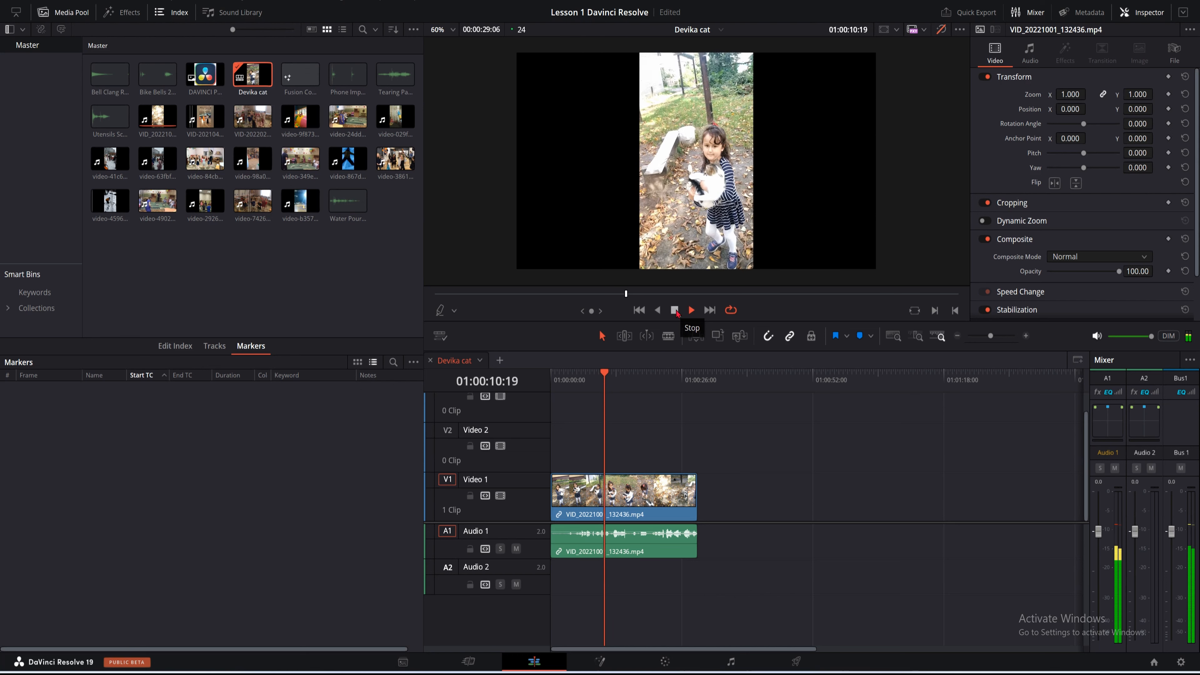
click(691, 311)
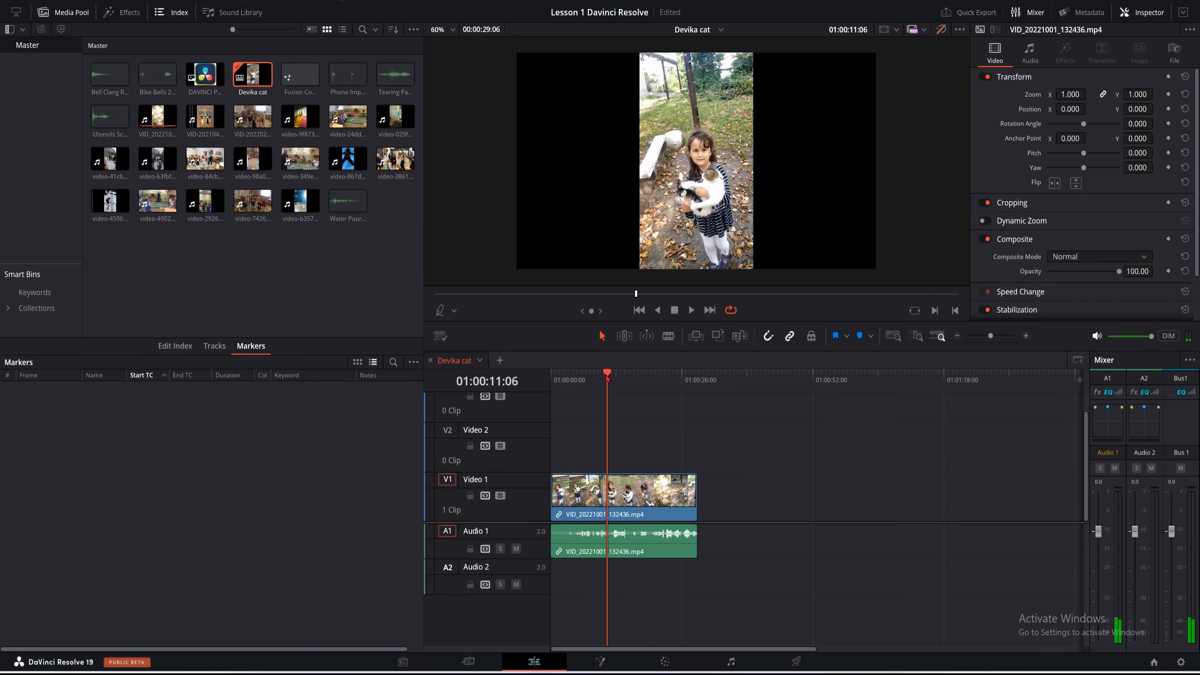
mouse_move(590, 375)
mouse_down()
mouse_move(573, 374)
mouse_move(592, 374)
mouse_up()
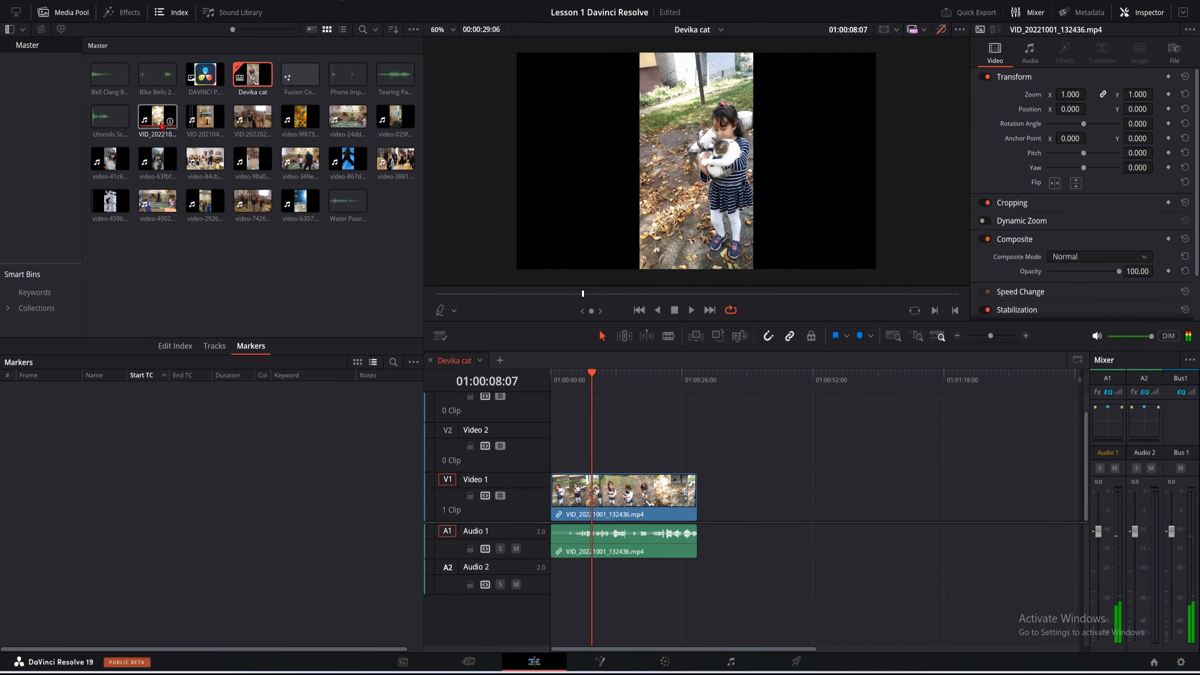
Create a second timeline from the clip starting with video-41c6, named with a person's first name plus "timeline"
right_click(113, 163)
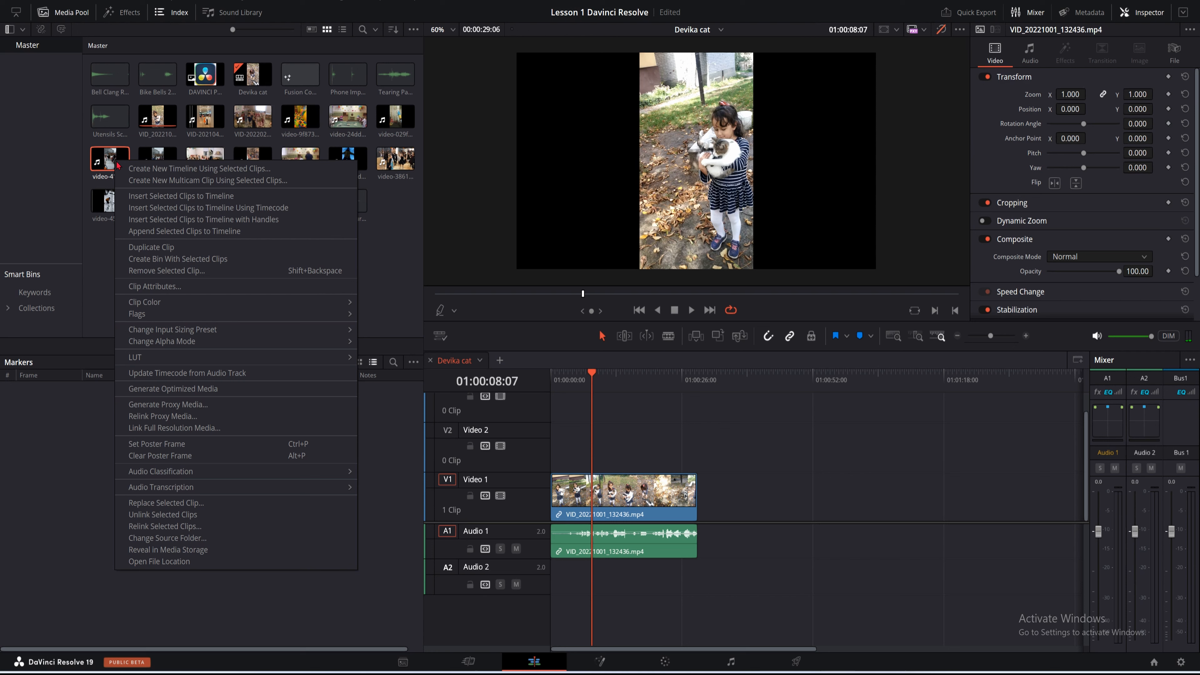
click(211, 170)
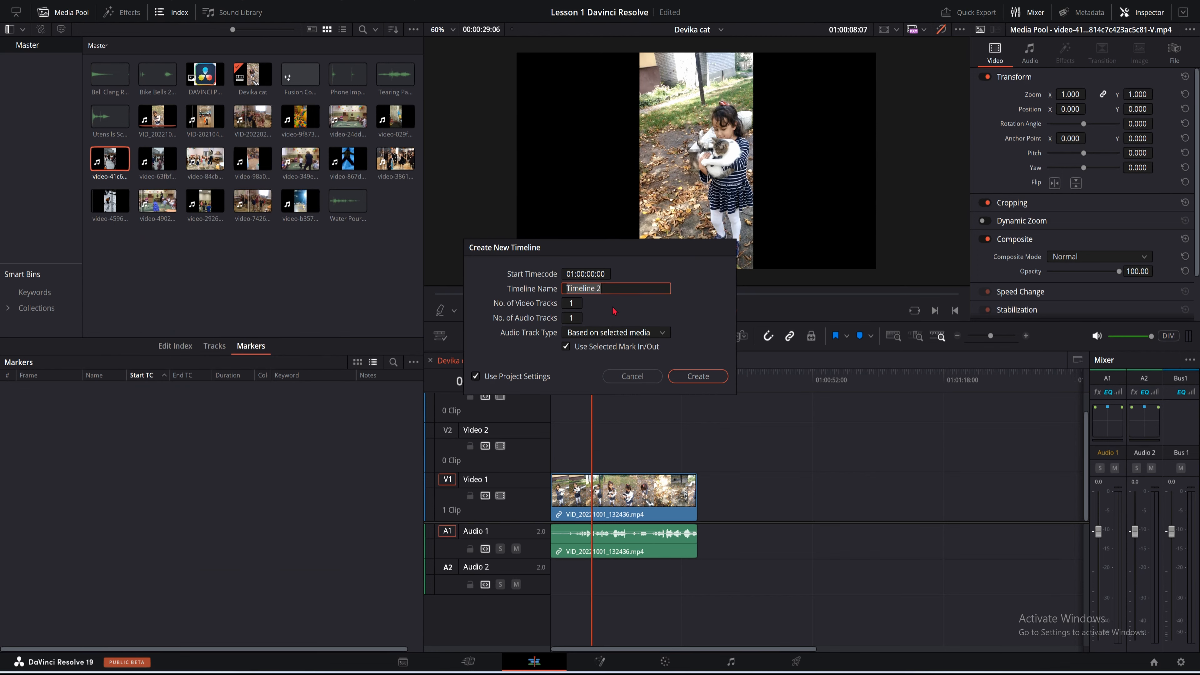
text(David timeline)
click(704, 379)
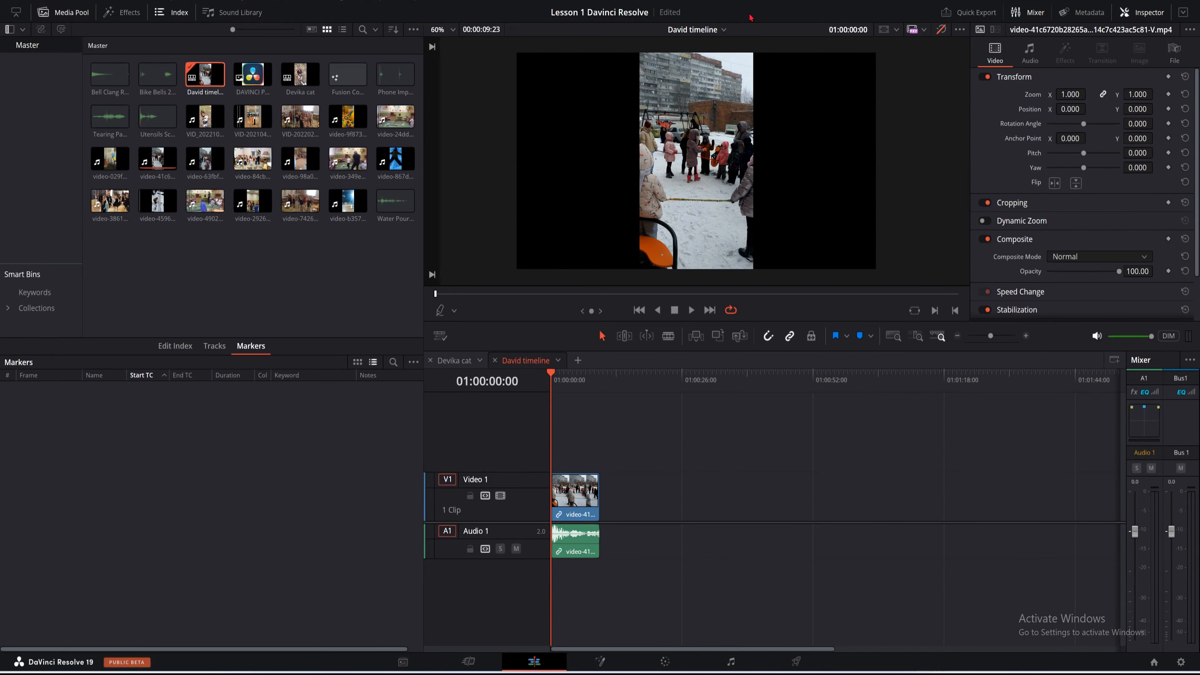
Switch the viewer to the cat timeline and preview its playback from about 01:00:03:07
click(724, 31)
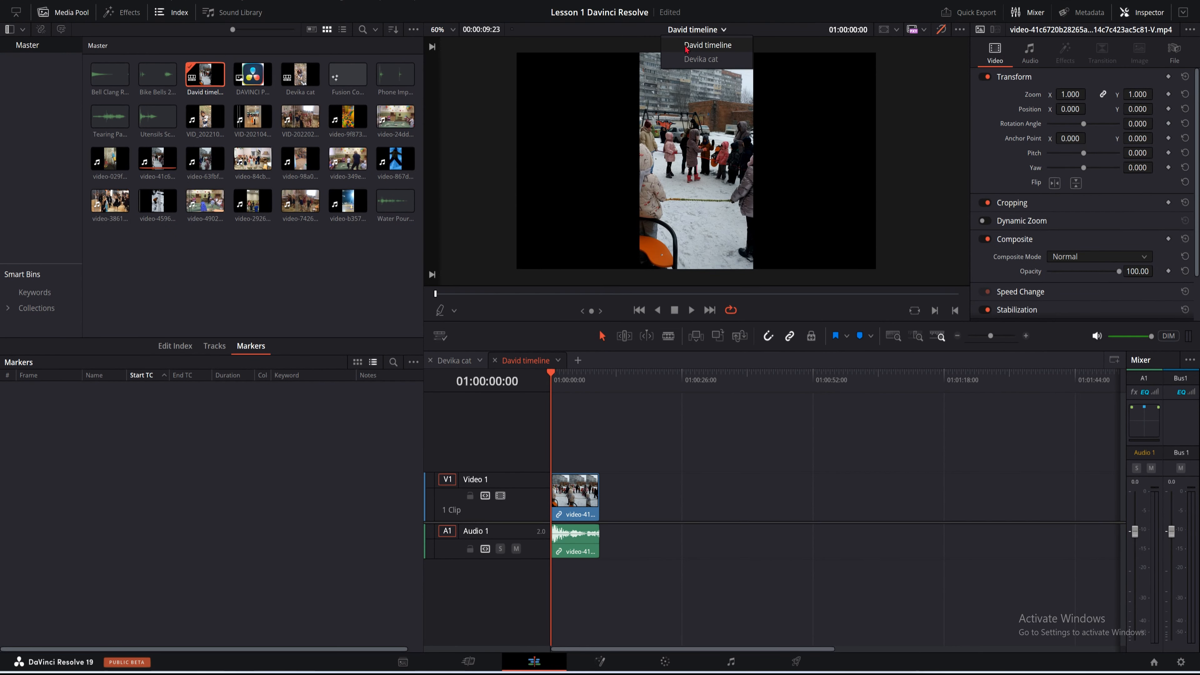
click(708, 46)
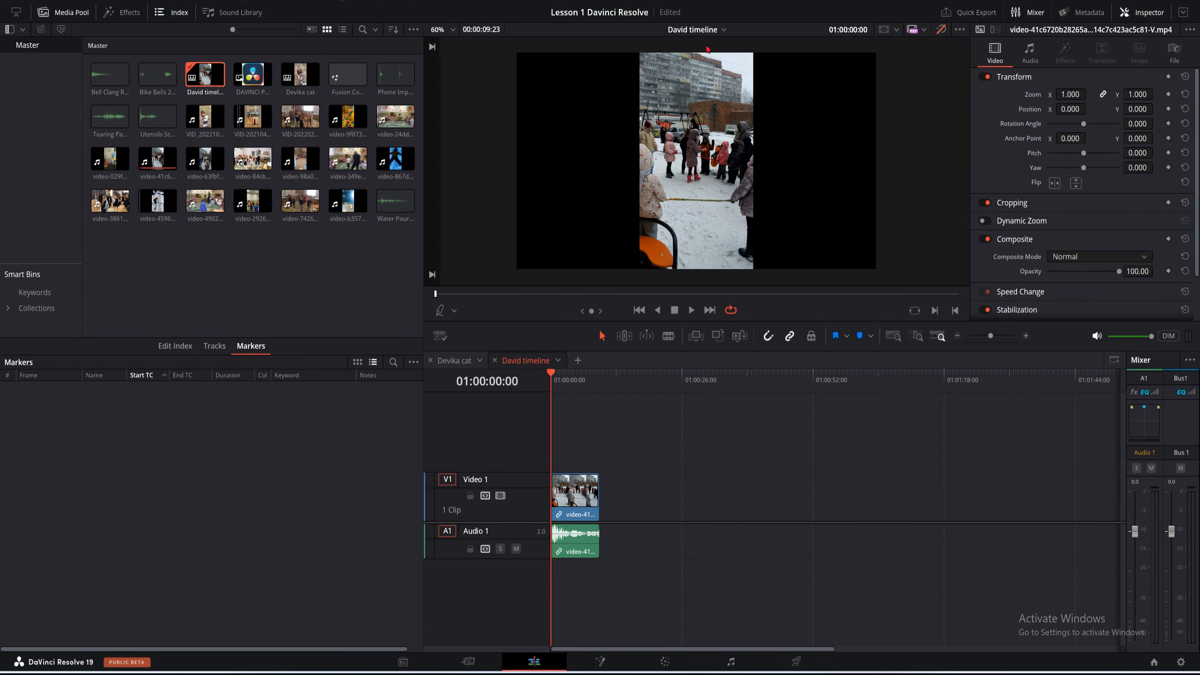
click(723, 31)
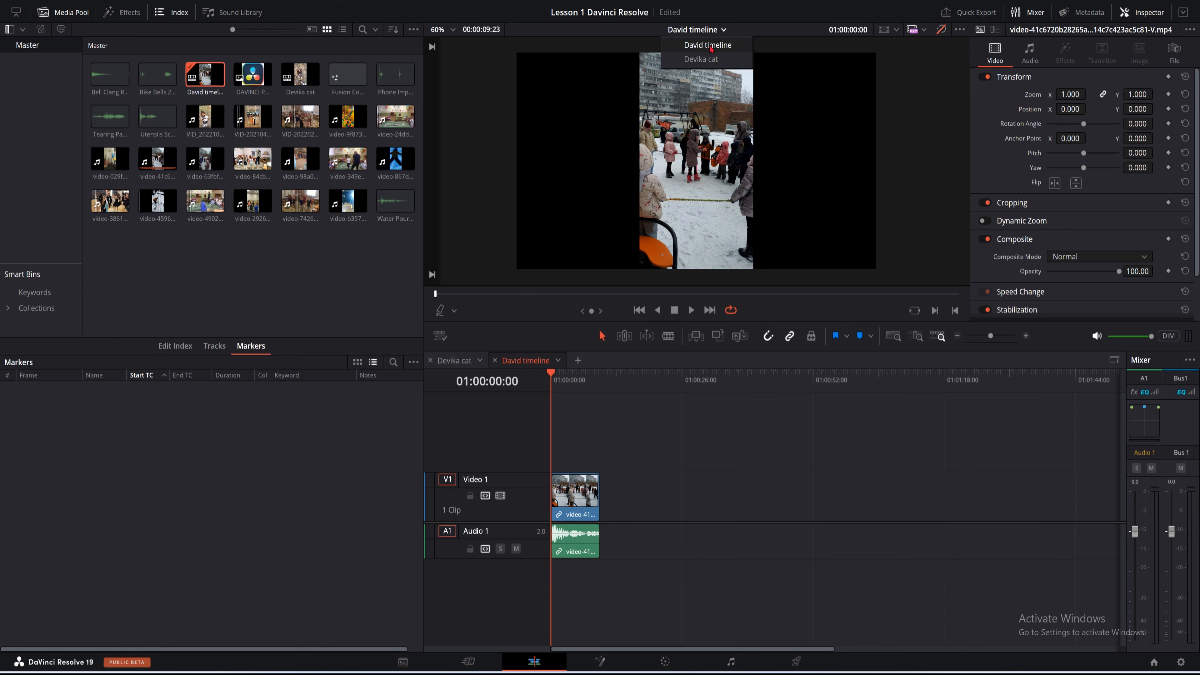
click(708, 59)
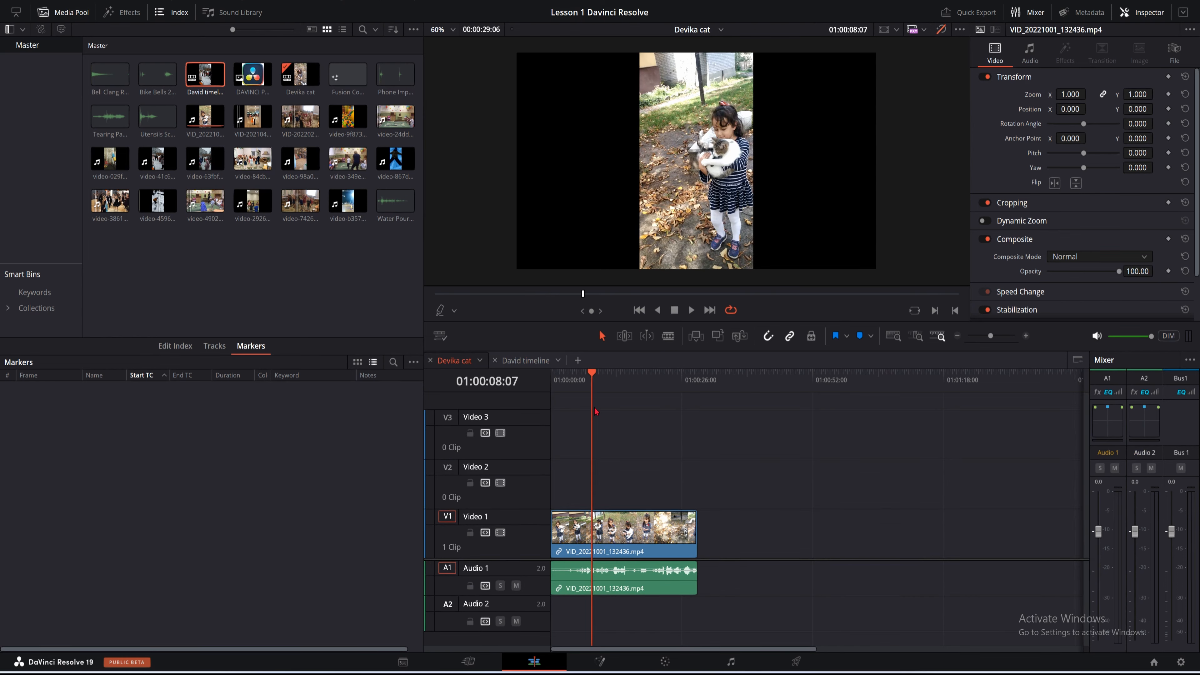
drag(596, 378, 567, 379)
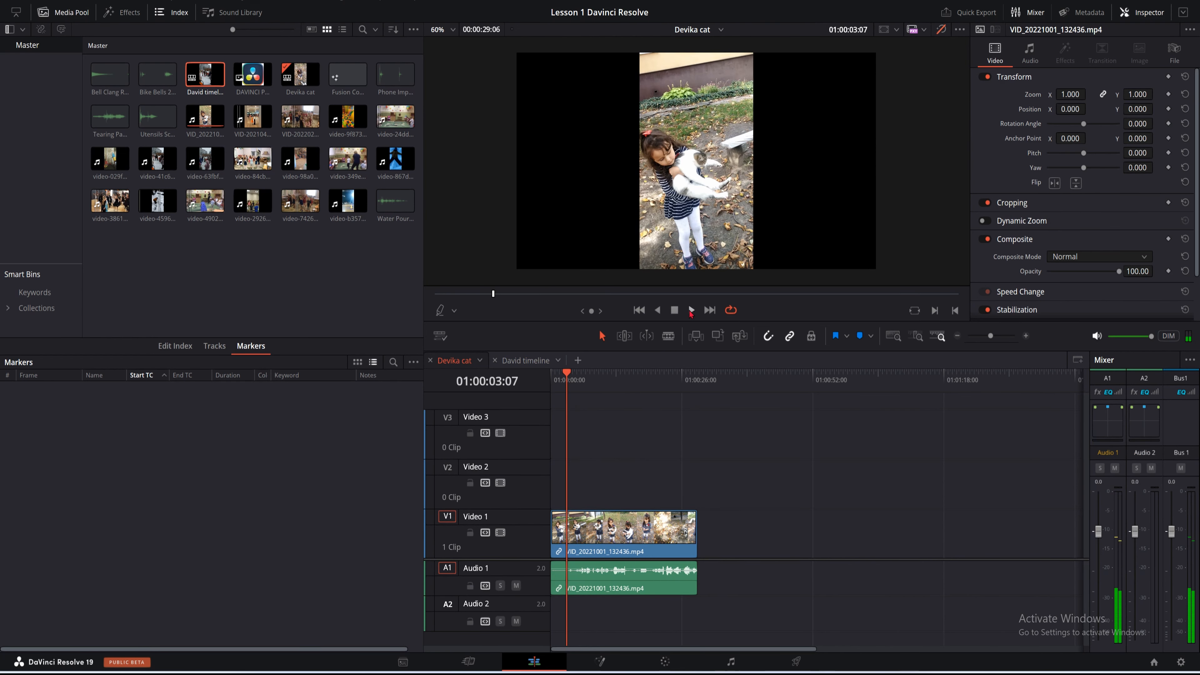
click(692, 310)
click(691, 310)
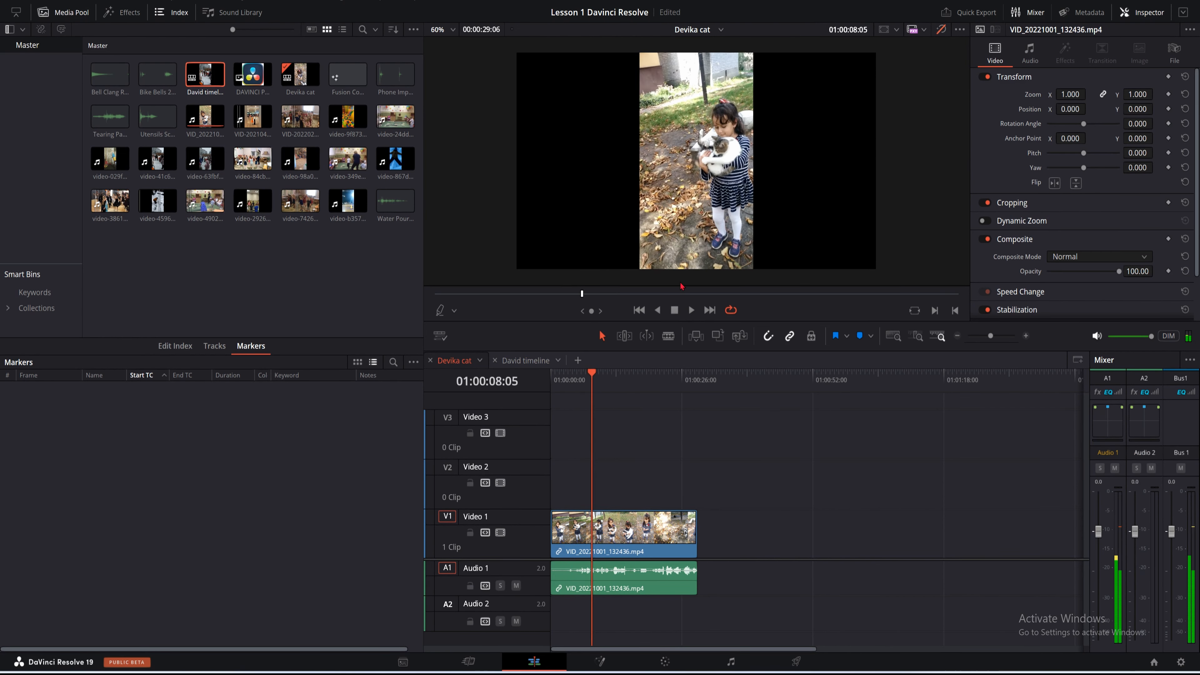
Switch to the timeline made from the snowy playground clip and preview its playback
click(722, 29)
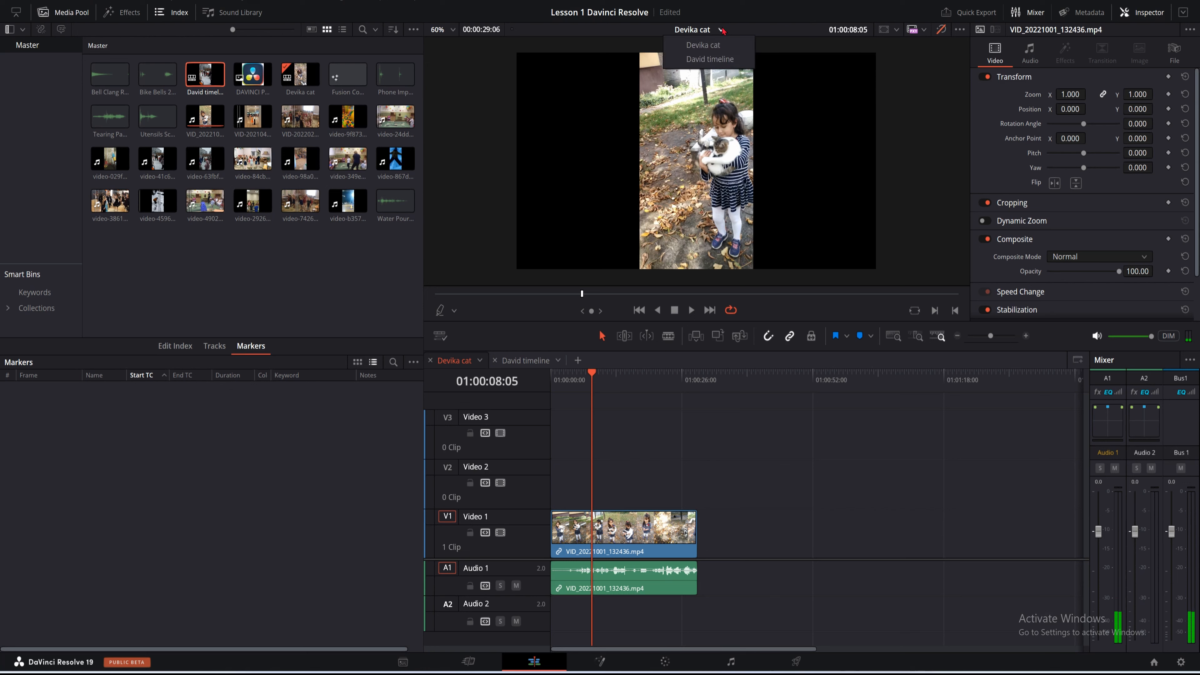
click(707, 60)
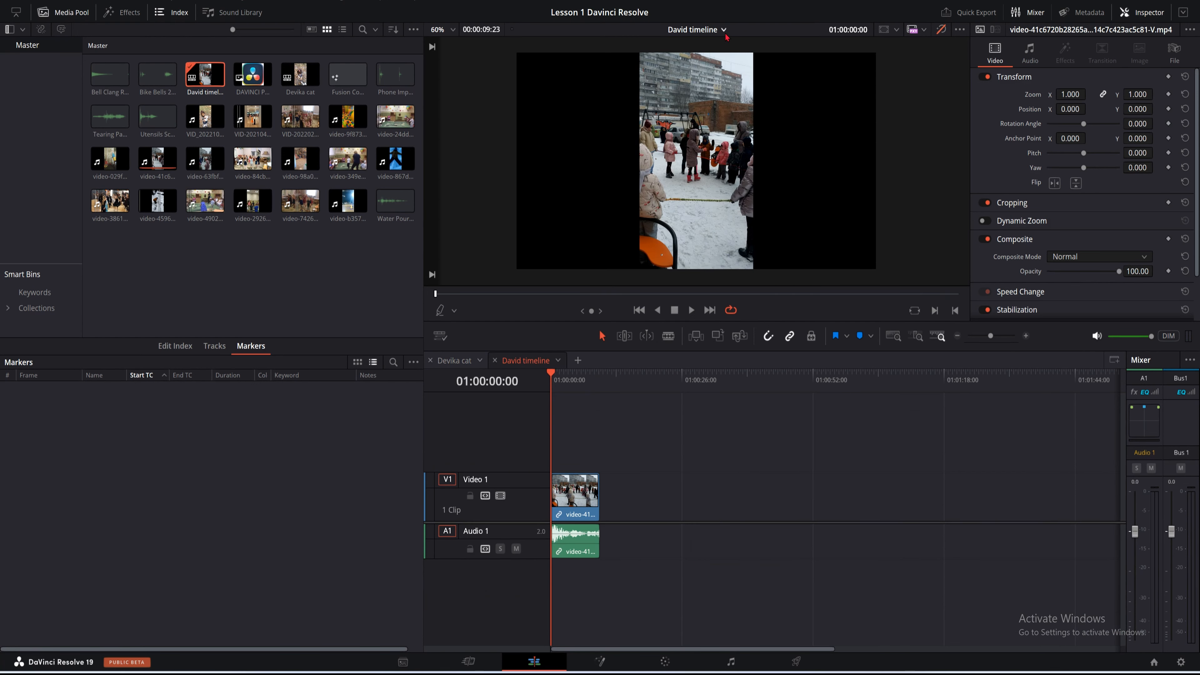
click(691, 310)
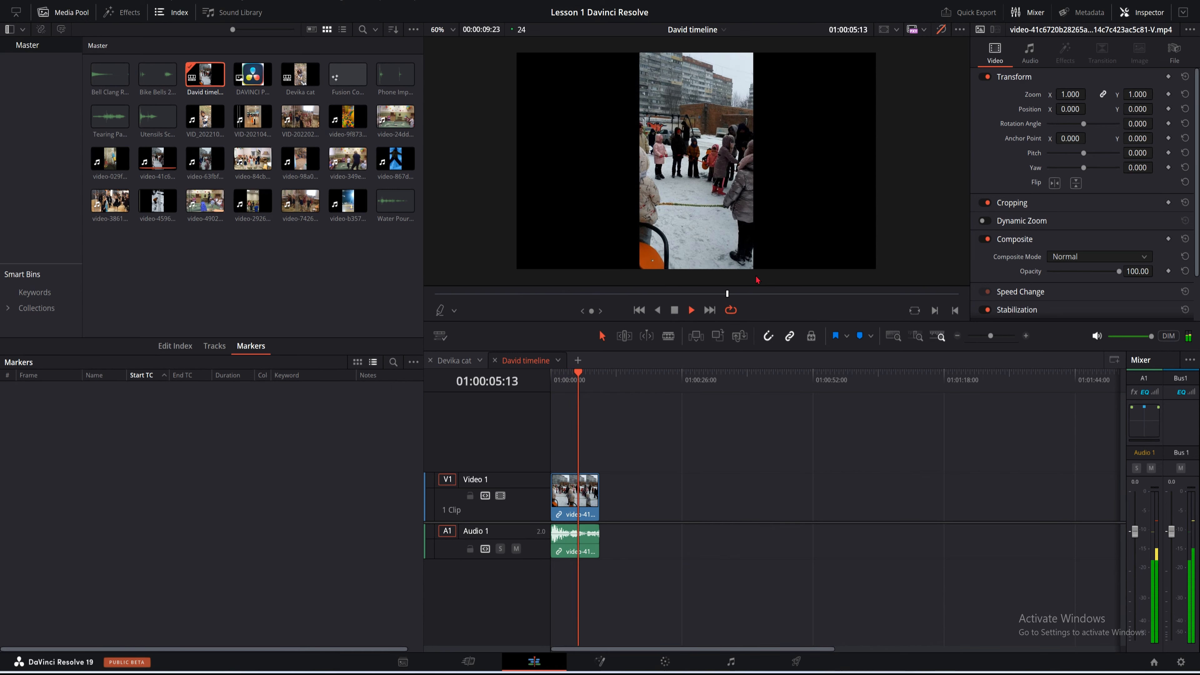
click(674, 311)
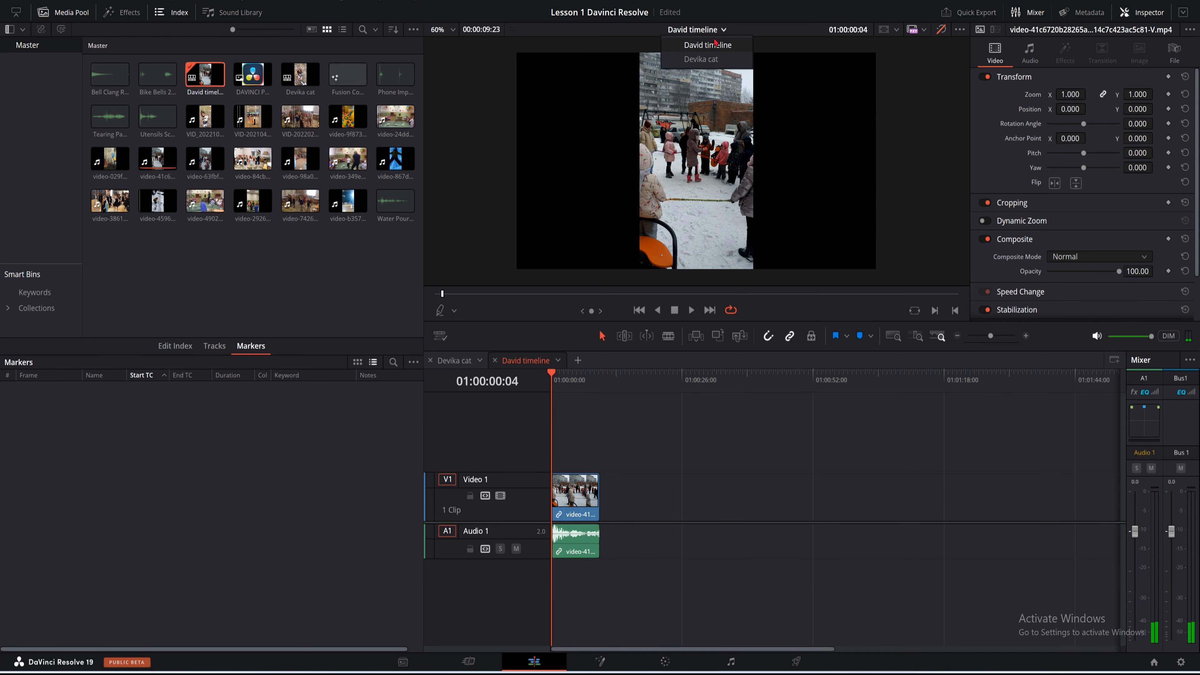
click(710, 45)
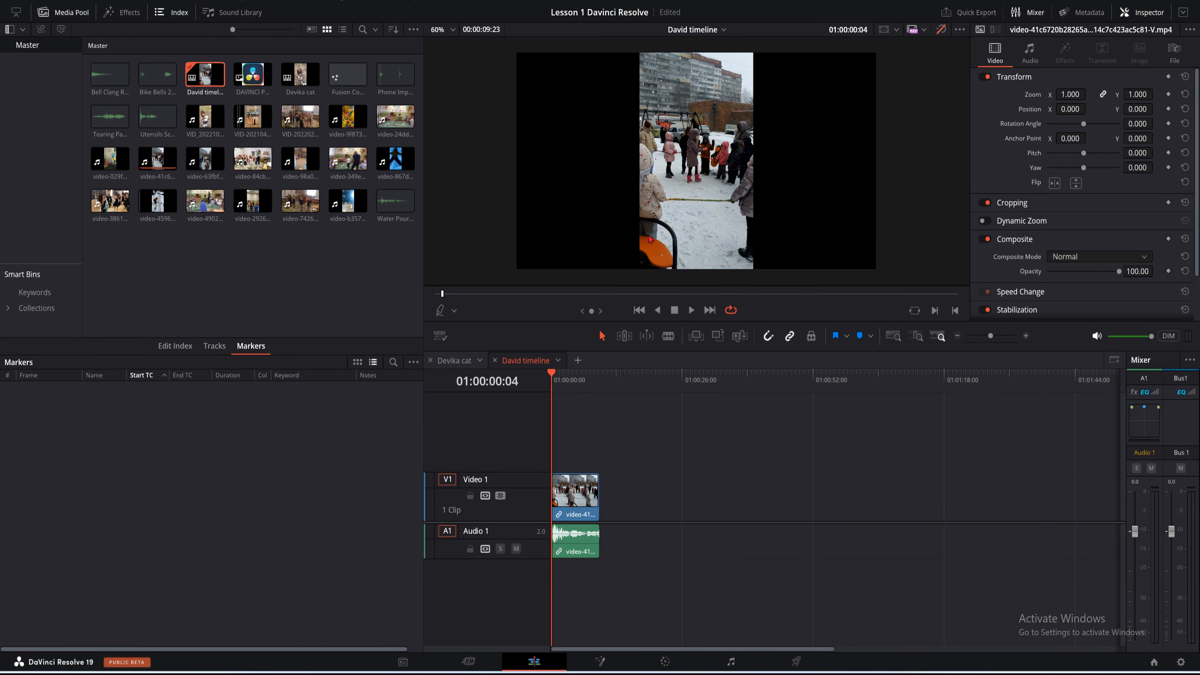
Split the clip on the cat timeline into five segments at about 5, 10, 15 and 20 seconds, and save the project
click(723, 30)
click(703, 59)
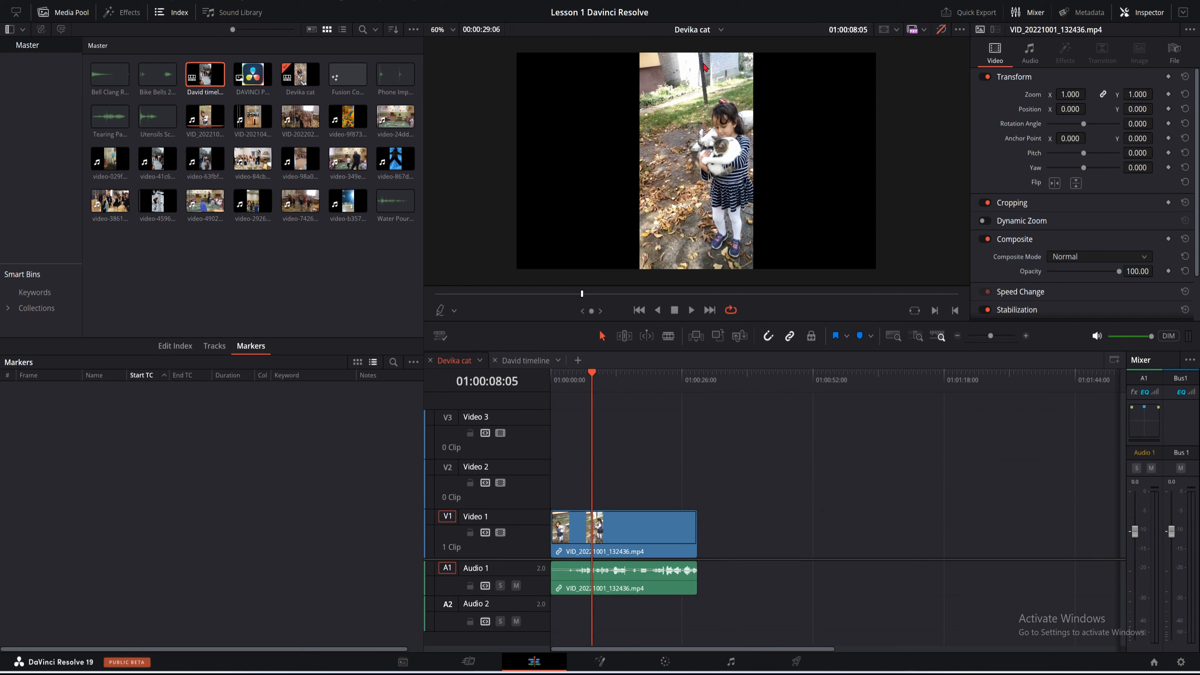
drag(588, 383, 578, 384)
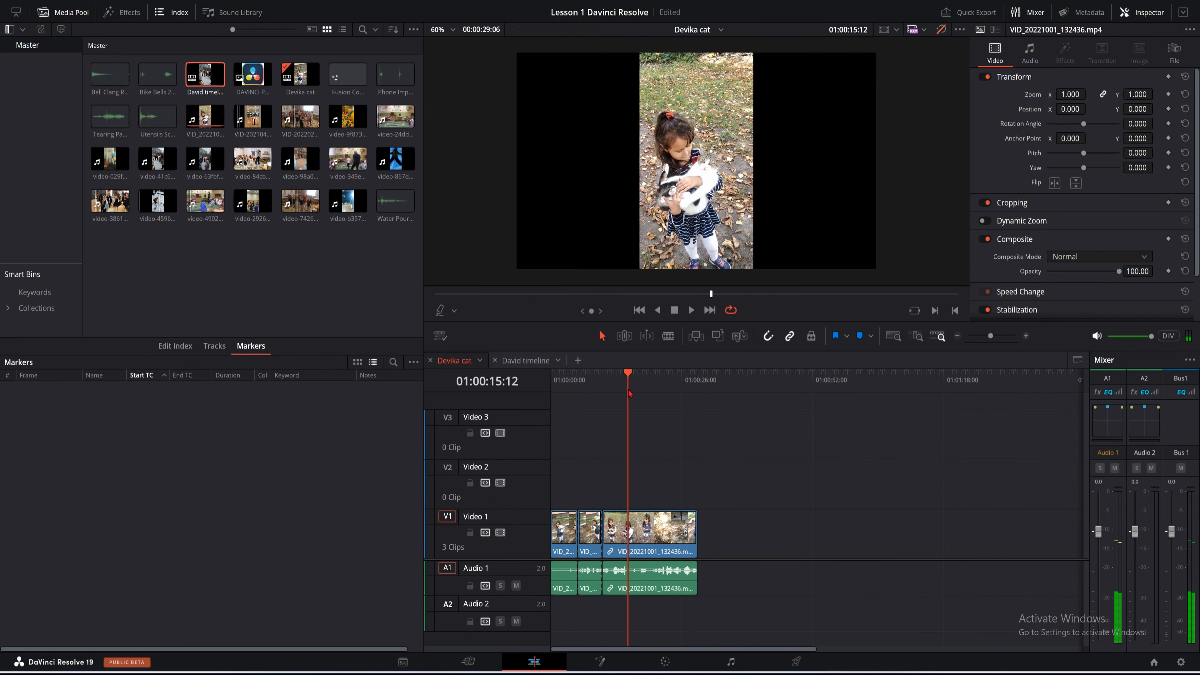
key(ctrl+b)
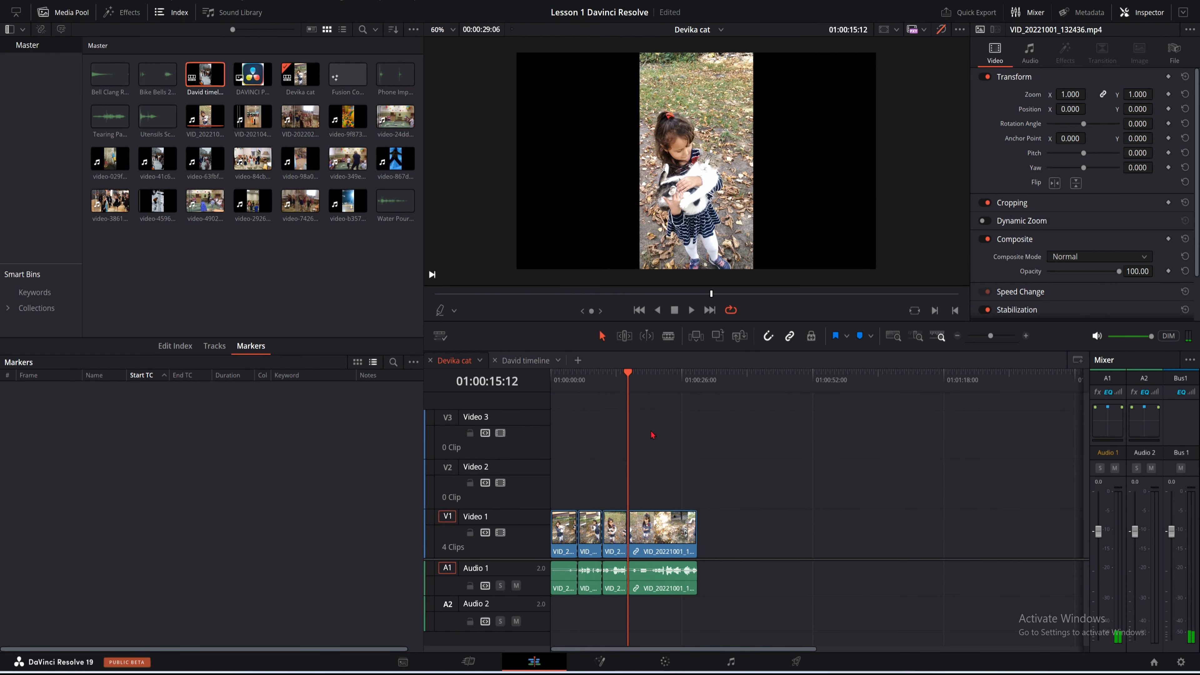
key(ctrl+s)
drag(628, 376, 654, 388)
key(ctrl+b)
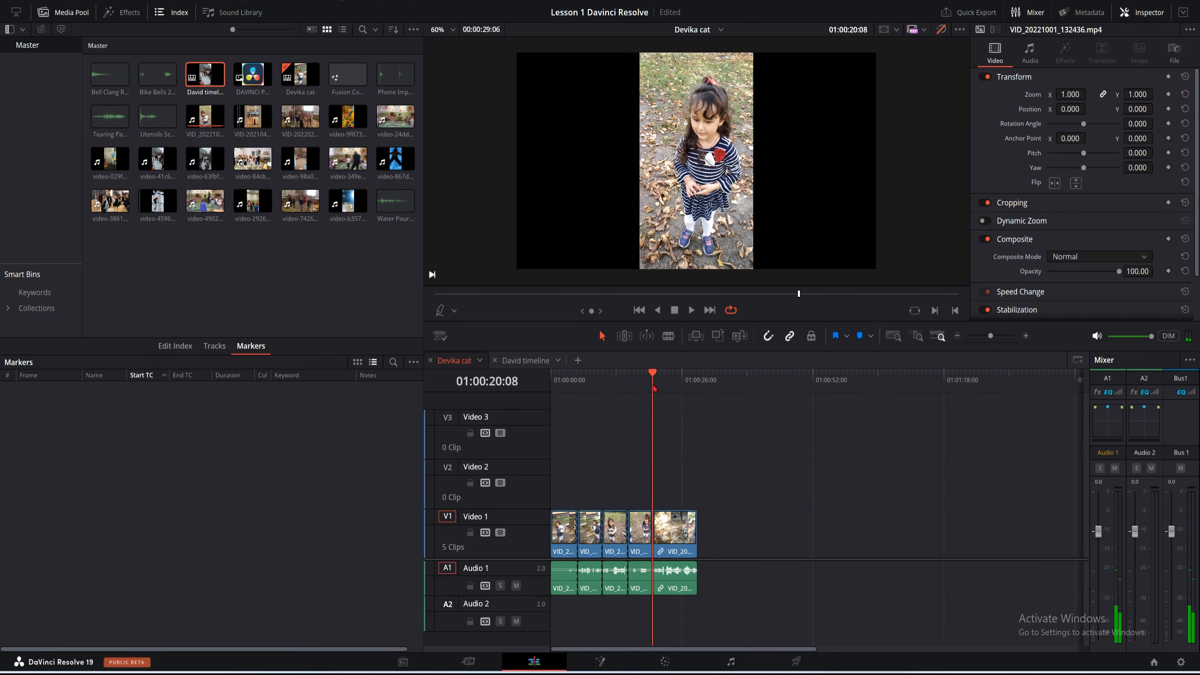
key(ctrl+s)
Move the playhead into the second segment at about 01:00:08:20 and open the Project Manager
click(581, 382)
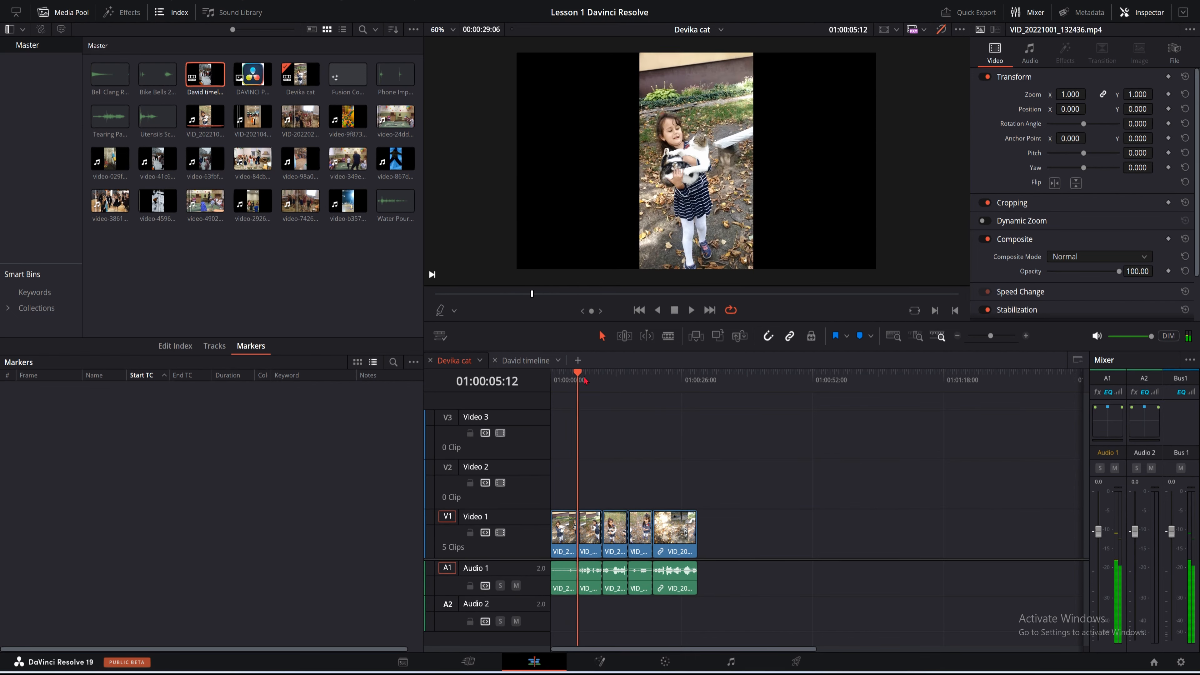
mouse_move(580, 382)
mouse_down()
mouse_move(635, 384)
mouse_move(594, 382)
mouse_up()
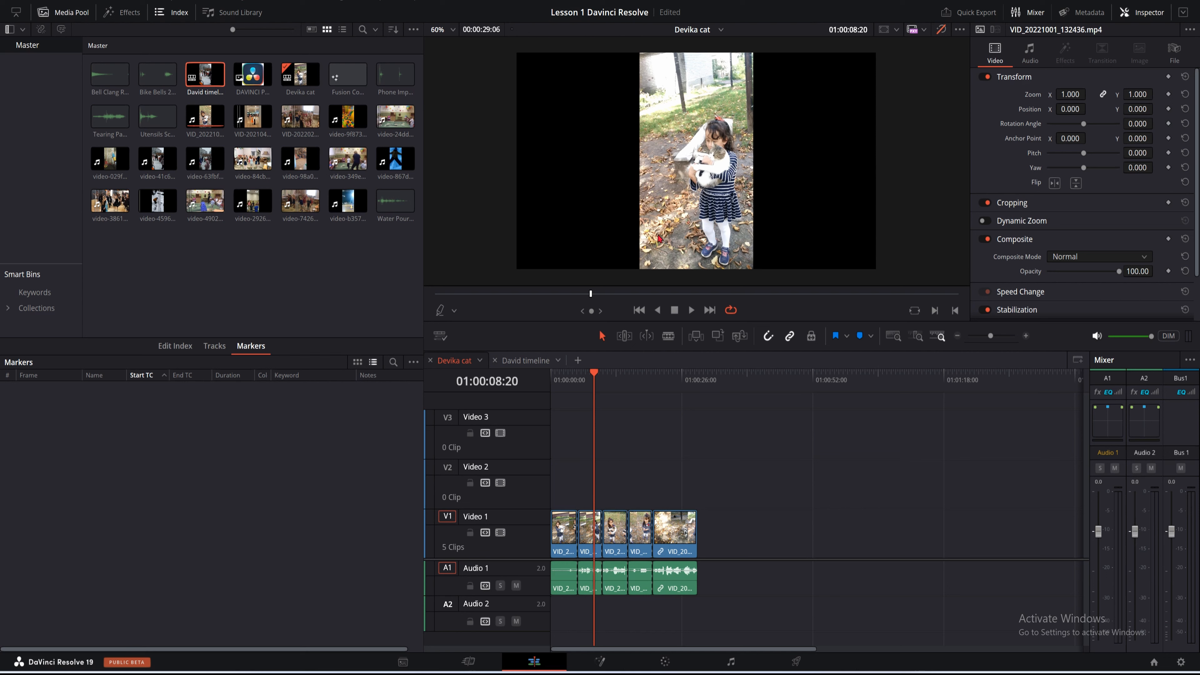
right_click(770, 470)
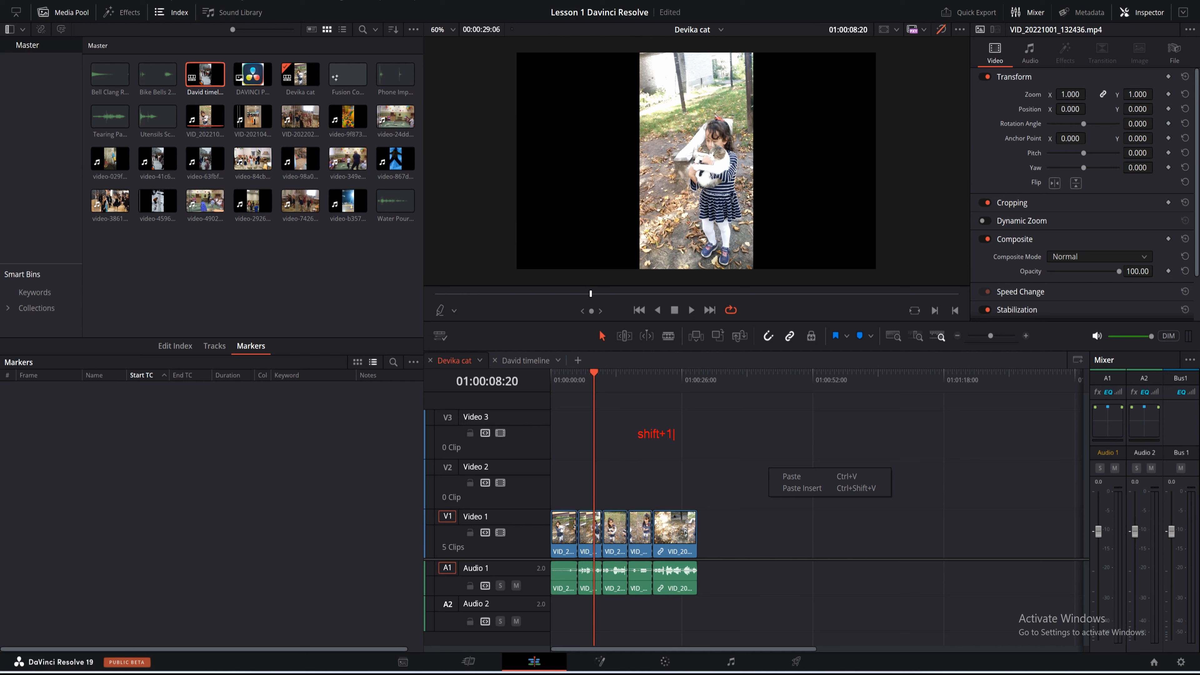
key(shift+1)
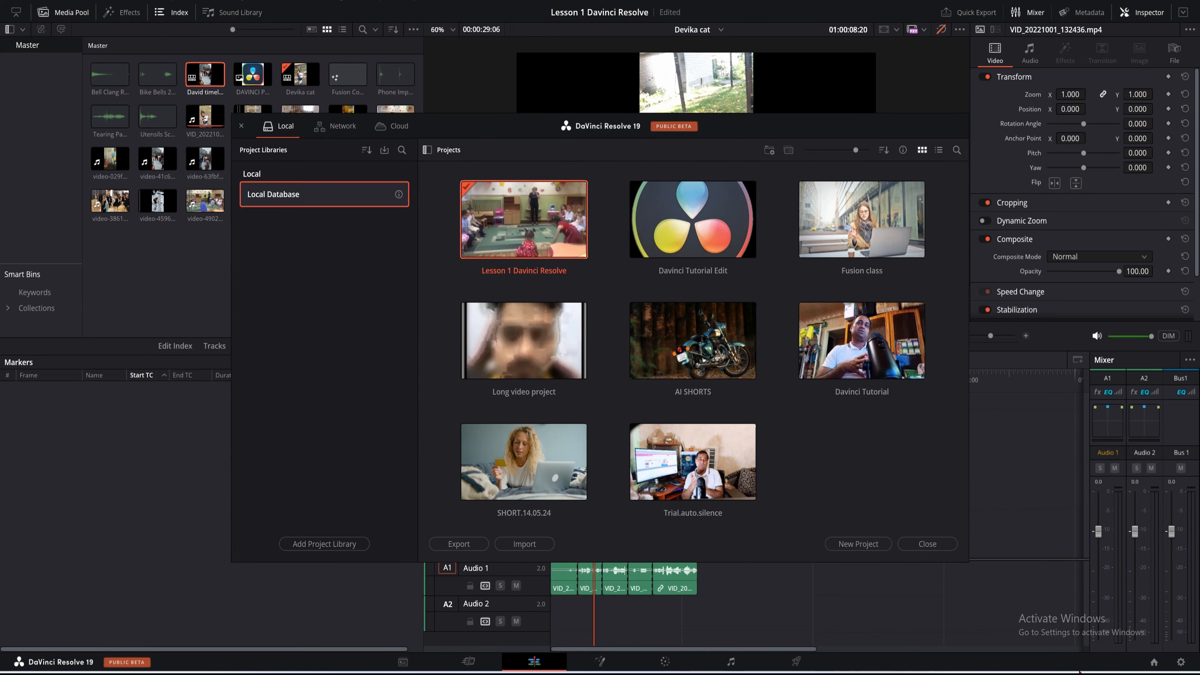
Close the Project Manager, bring it up again and open the Davinci Tutorial Edit project
click(917, 543)
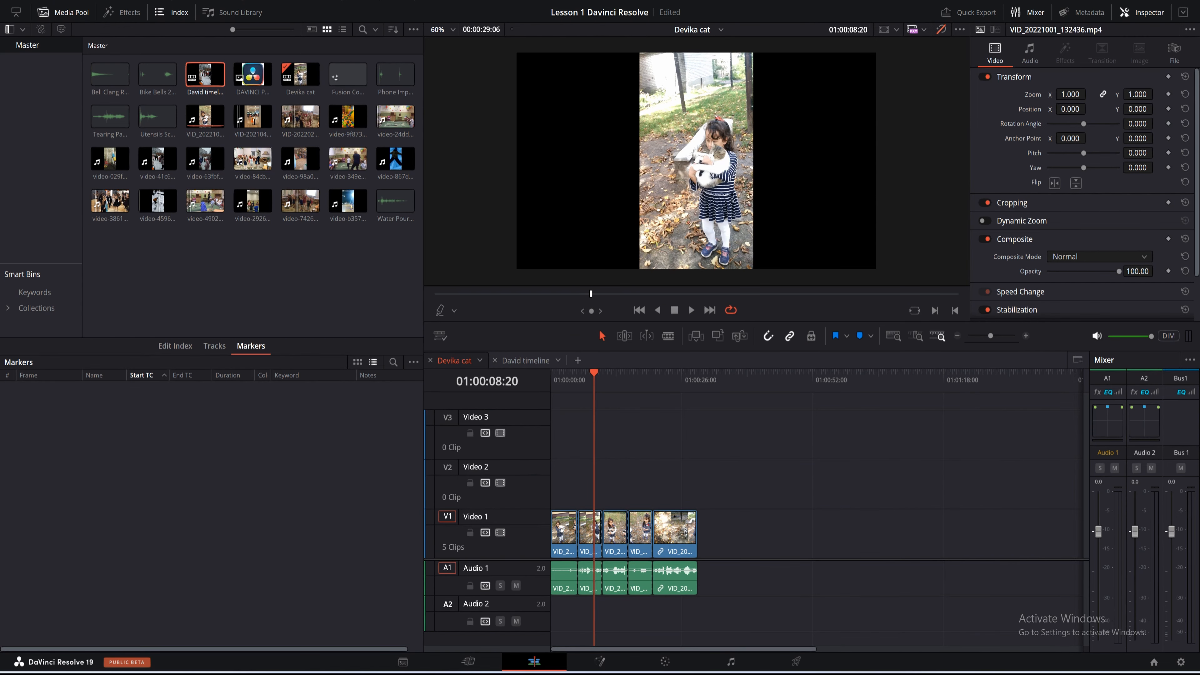
click(1155, 662)
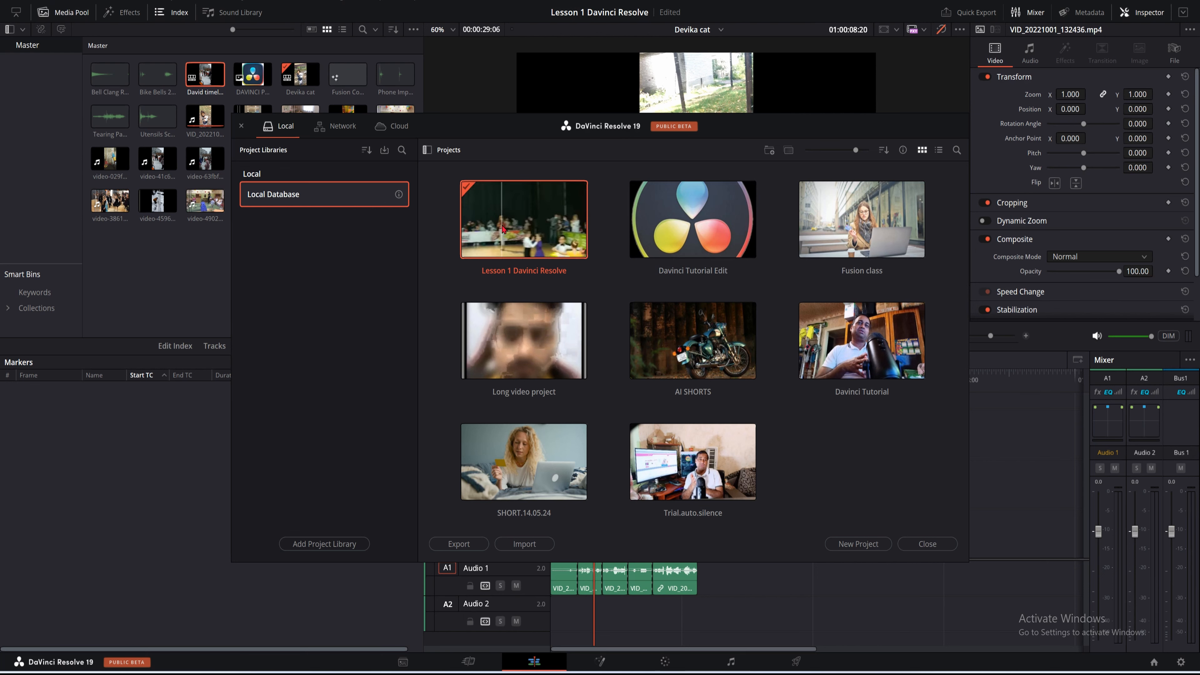
double_click(687, 227)
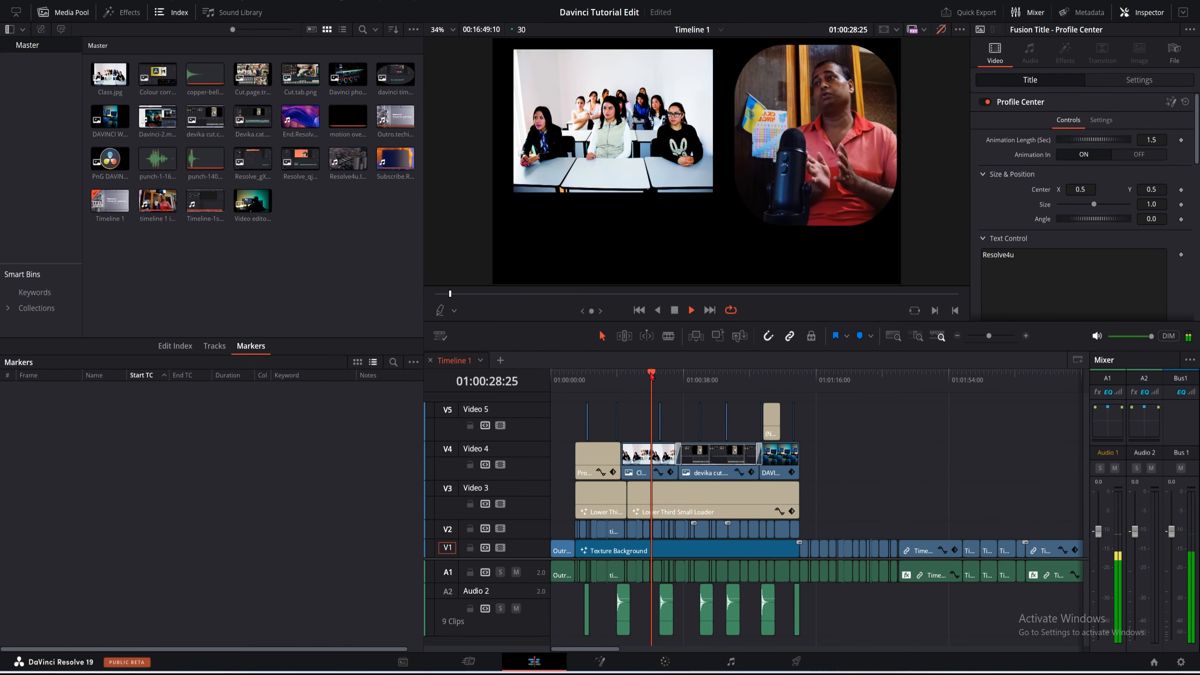
Scrub through Timeline 1 of the tutorial project to about 01:01:27:04 and stop playback
click(798, 378)
drag(801, 402, 852, 400)
click(675, 313)
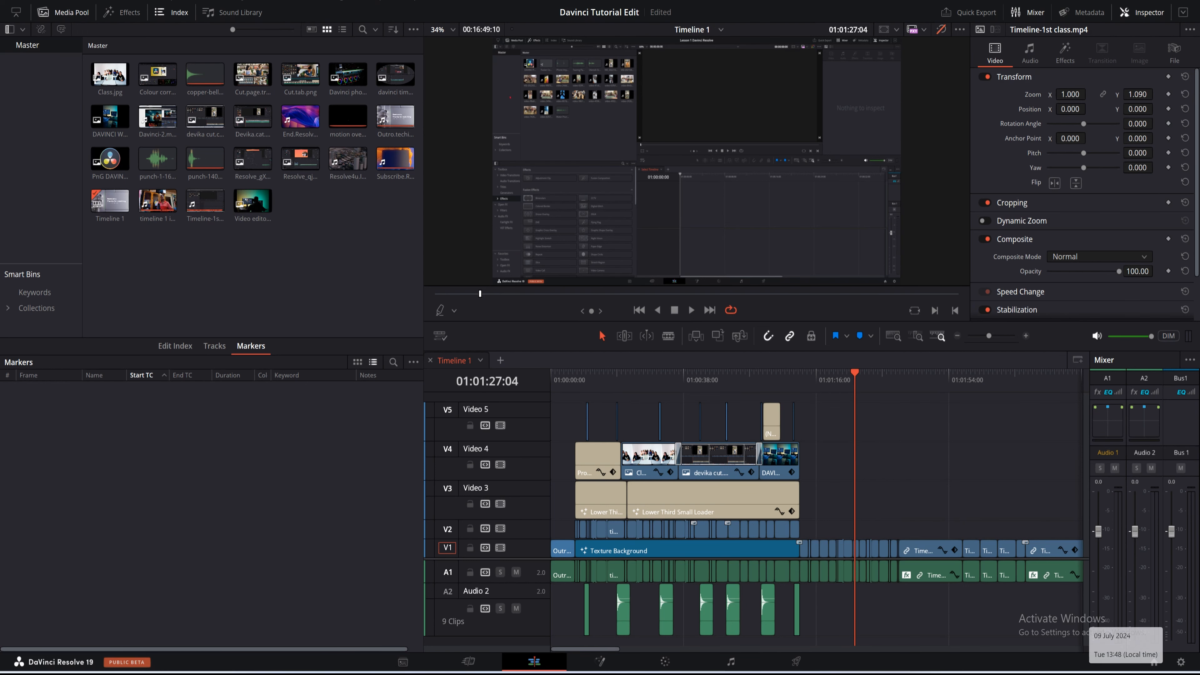
Return to the Lesson 1 Davinci Resolve project and switch the viewer from the cat timeline to the snowy playground timeline
click(1155, 662)
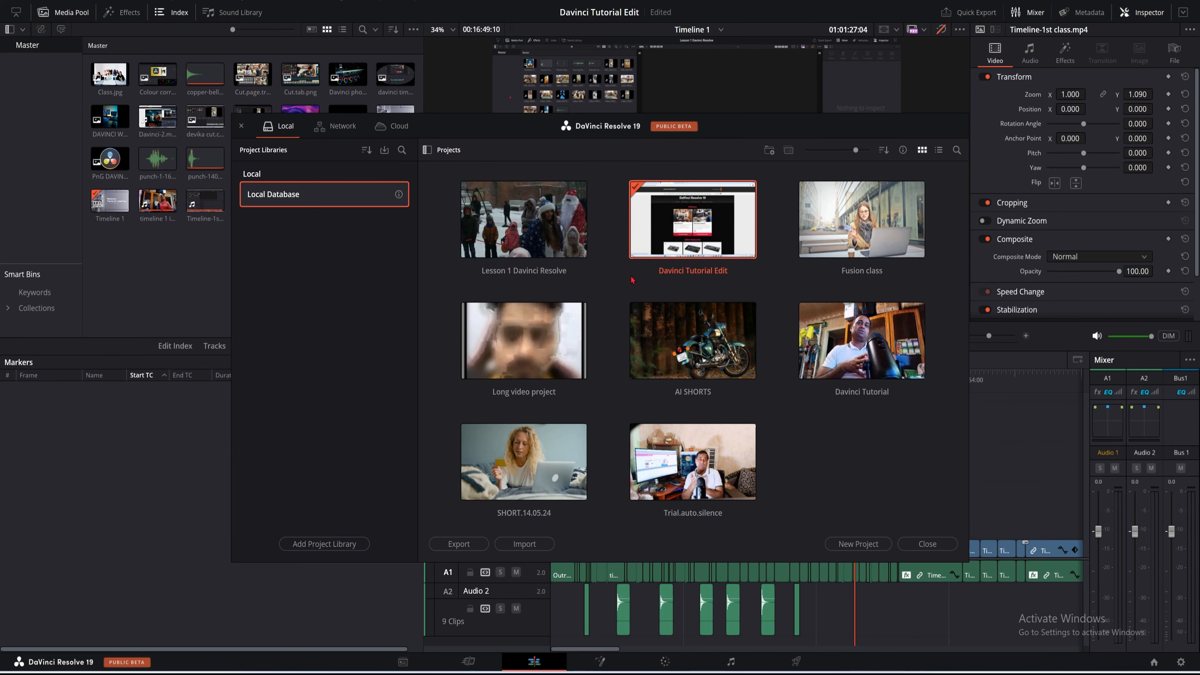
double_click(512, 230)
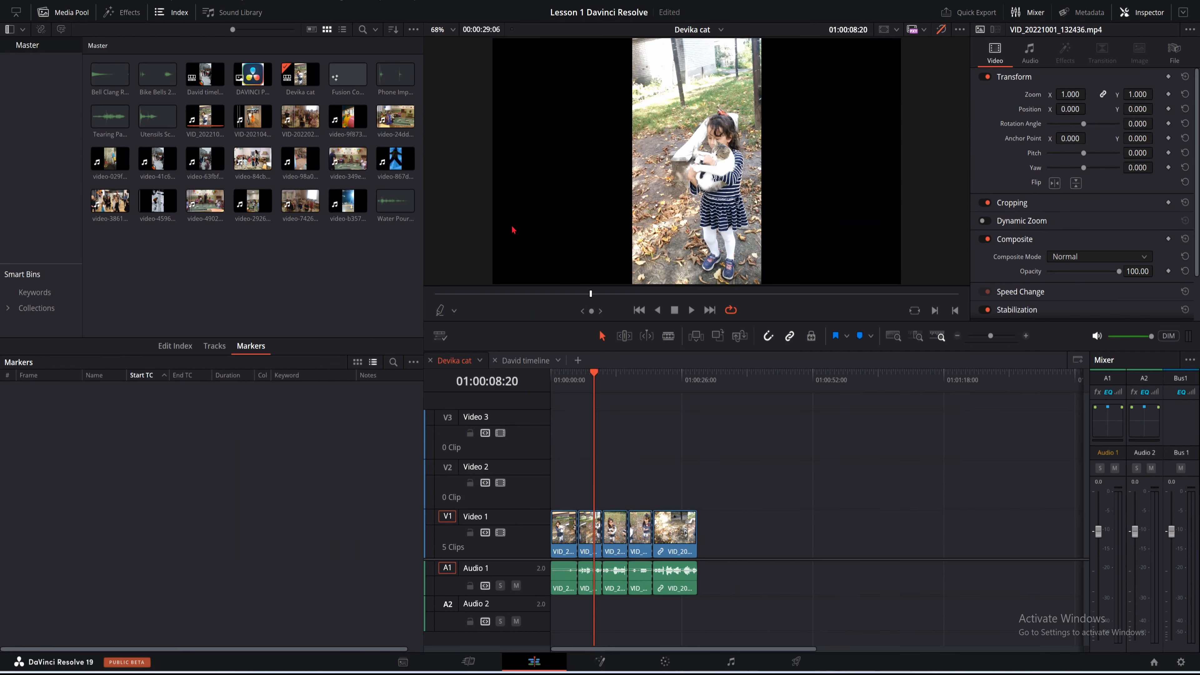
click(693, 30)
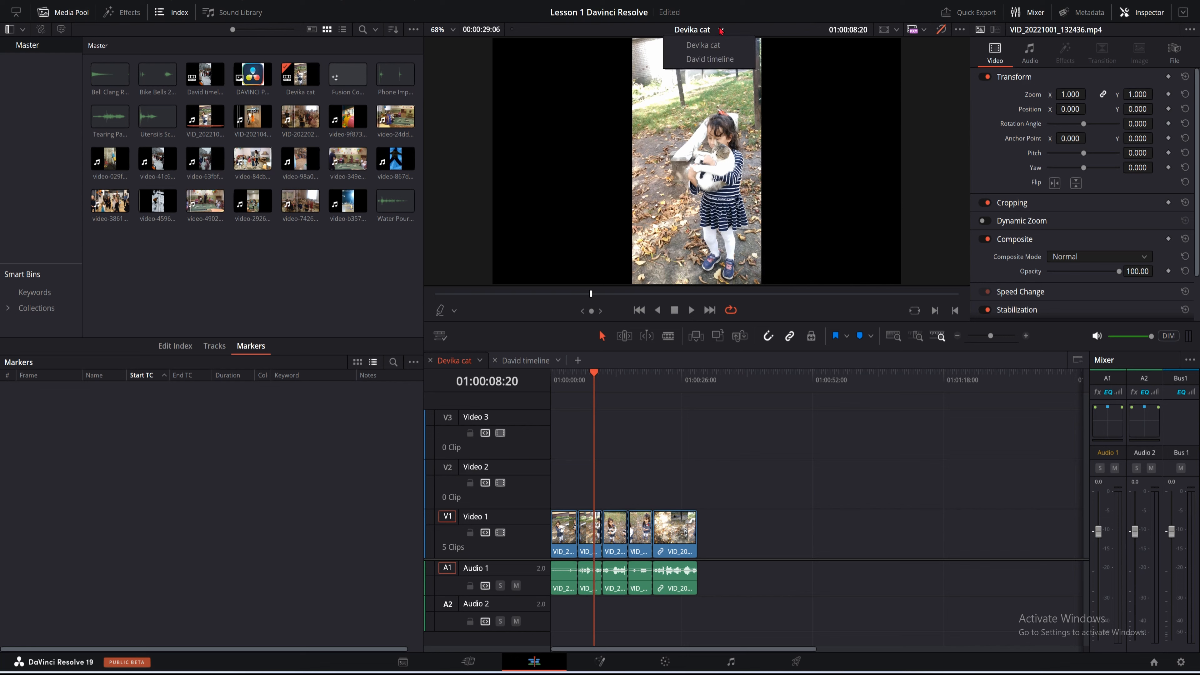
click(706, 48)
click(721, 31)
click(716, 54)
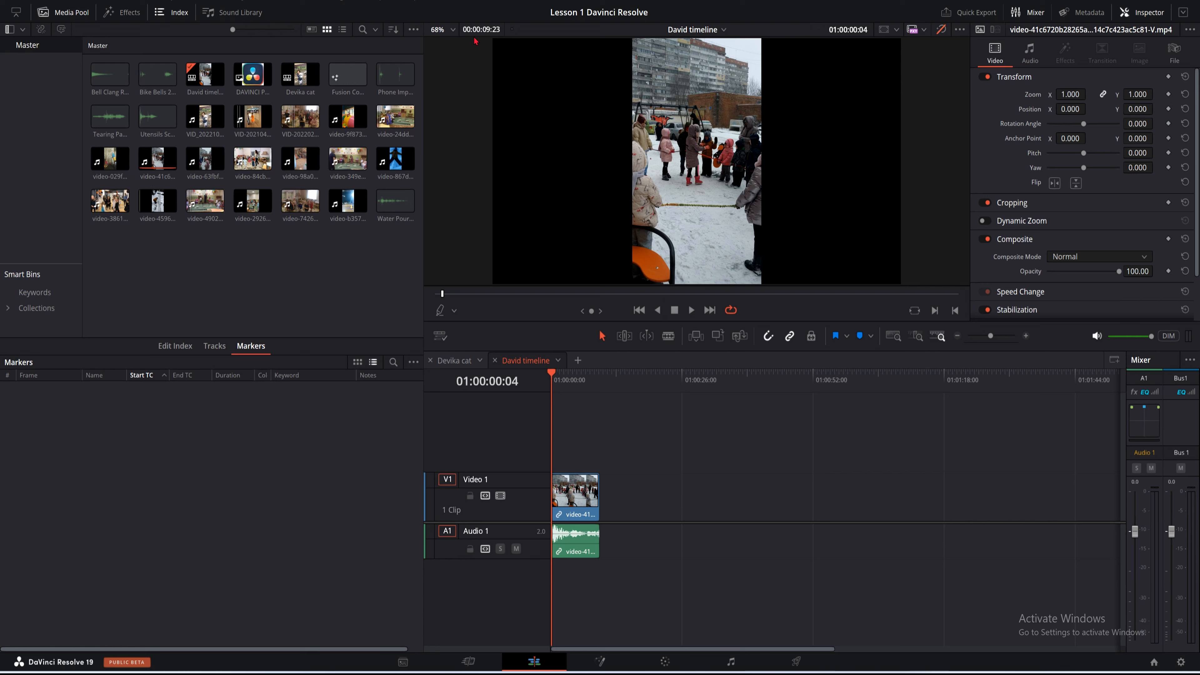
View the timeline picture at 12.5% zoom, and fit it back to the viewer
click(455, 31)
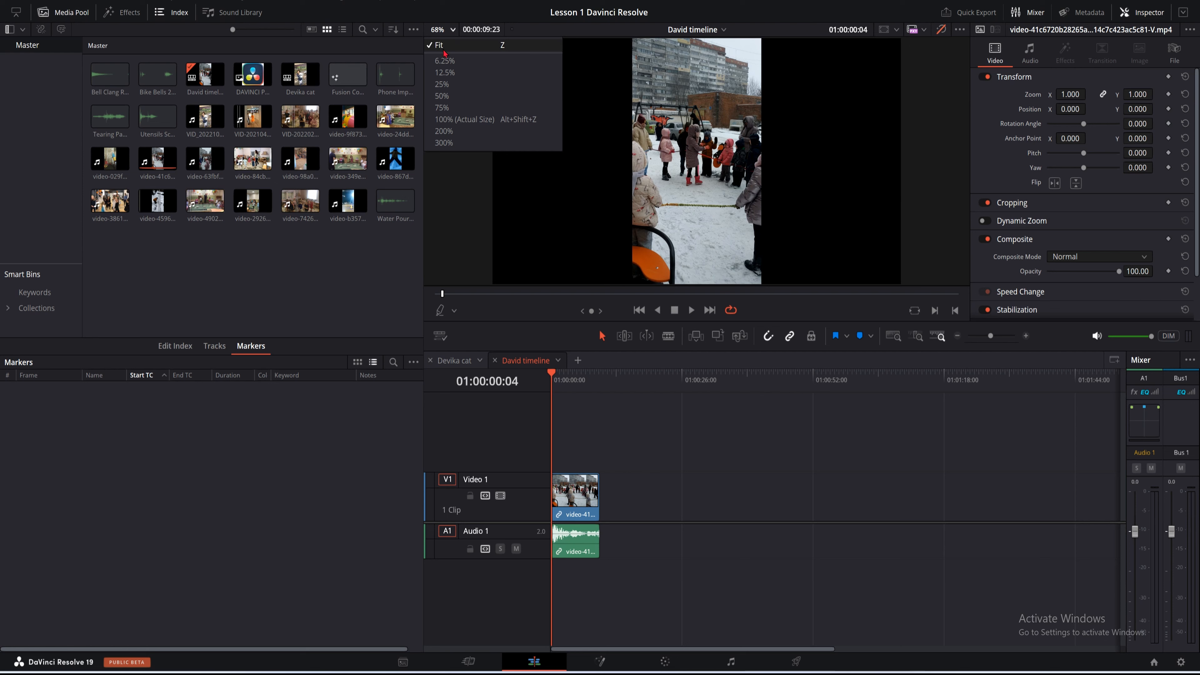
click(446, 47)
click(454, 31)
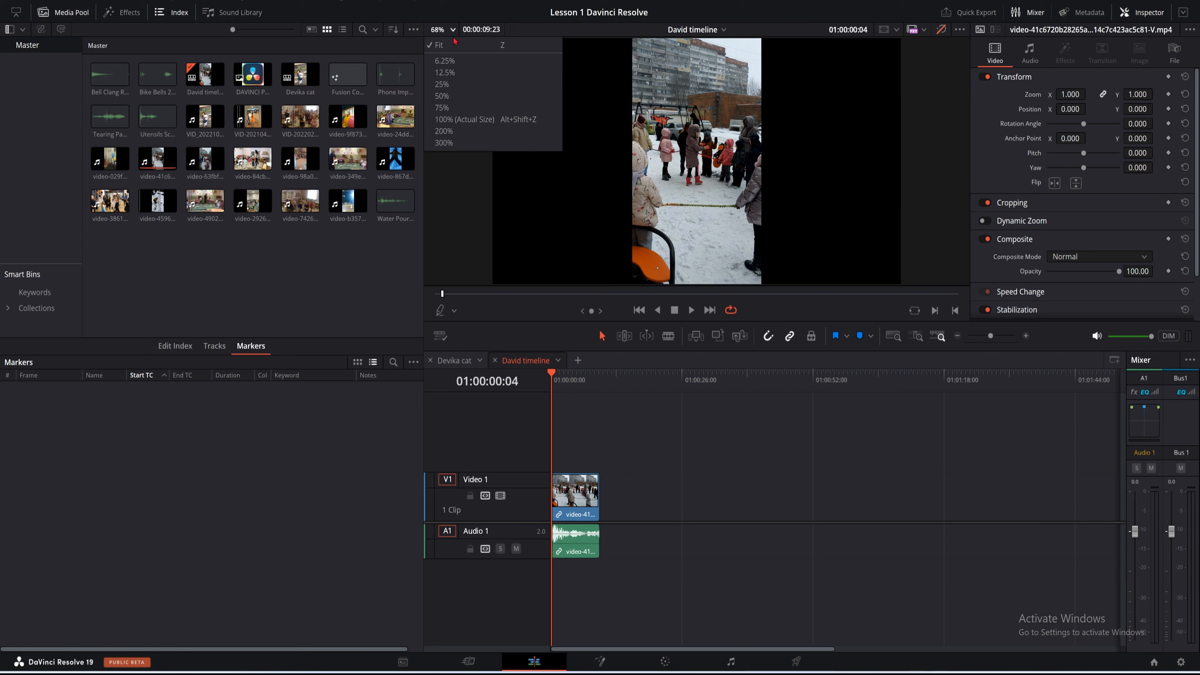
click(455, 72)
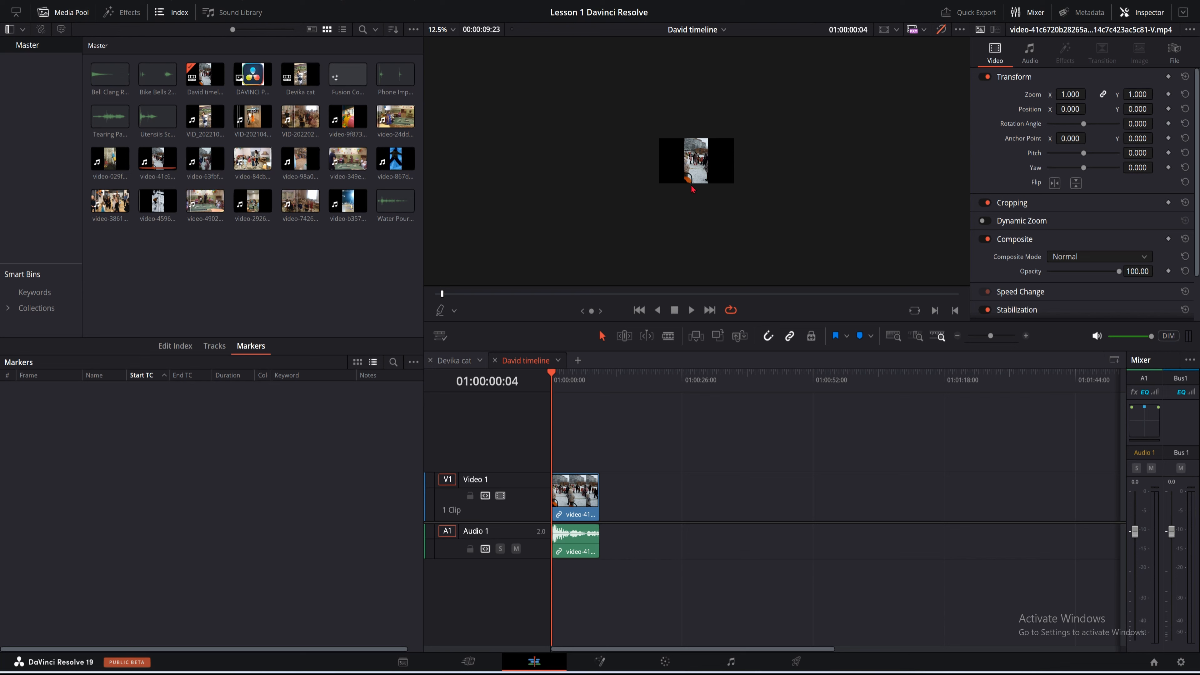
key(shift+z)
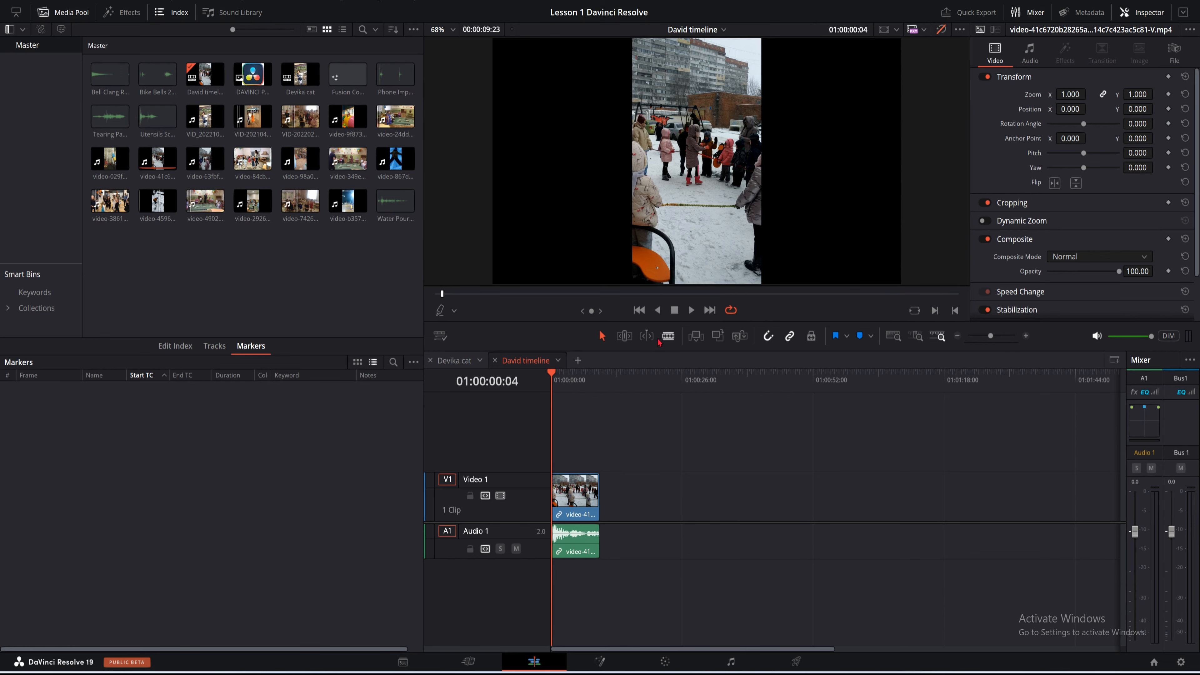
Preview the snowy playground clip for about three seconds and return the playhead to the start
click(691, 310)
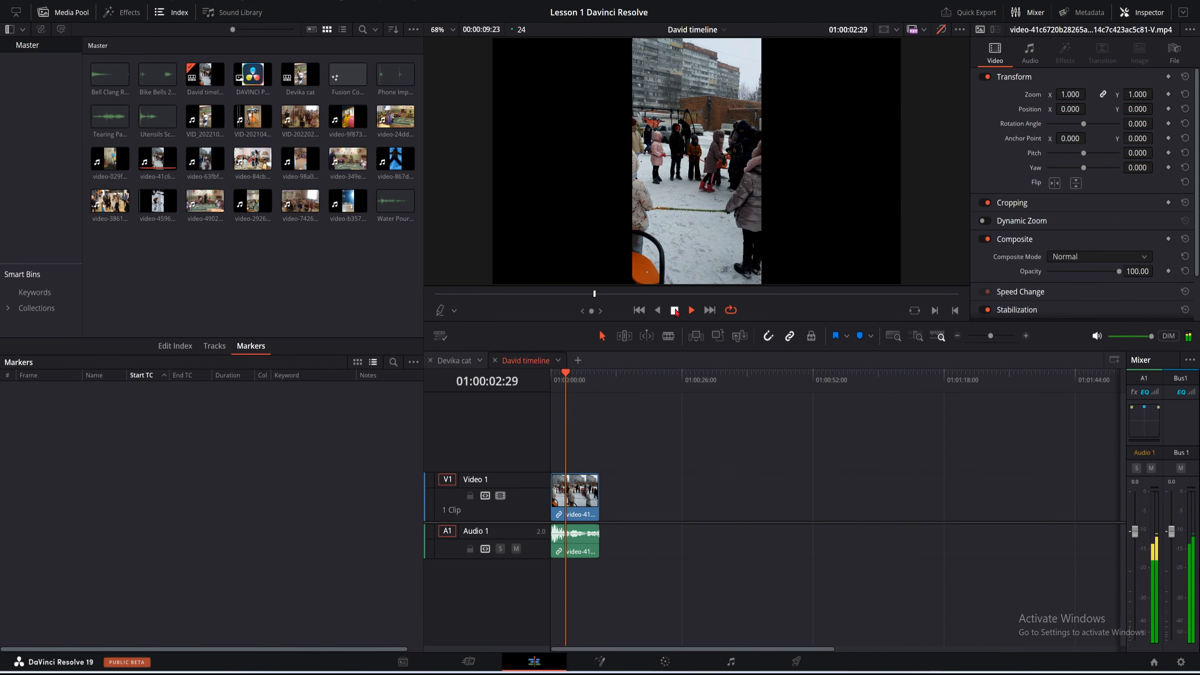
click(675, 311)
drag(566, 373, 549, 377)
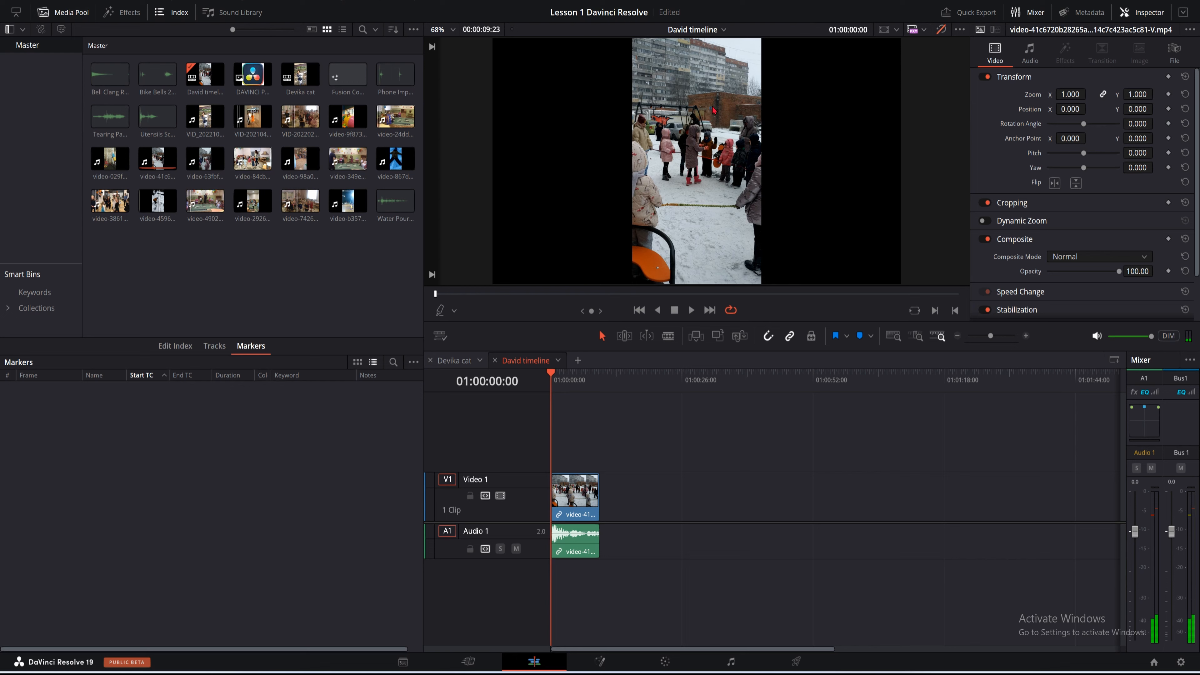
Split the snowy playground clip at 01:00:02:11 and move the second segment about 3.5 seconds later to leave a gap
drag(551, 376, 563, 380)
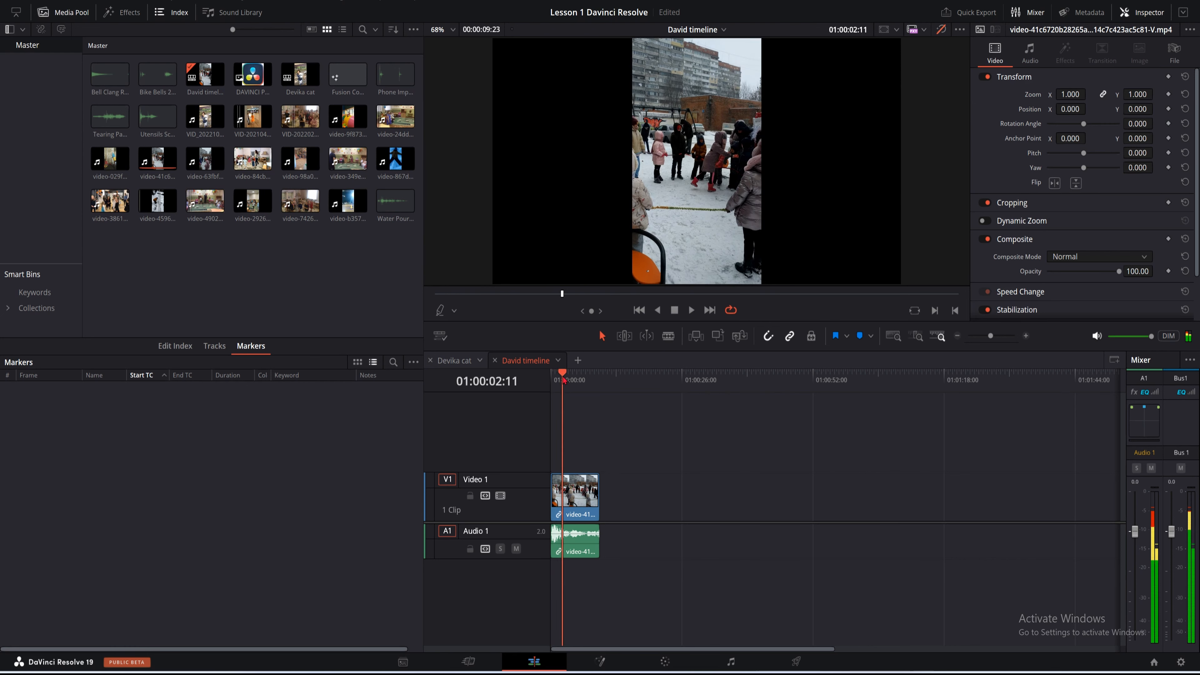
key(ctrl+b)
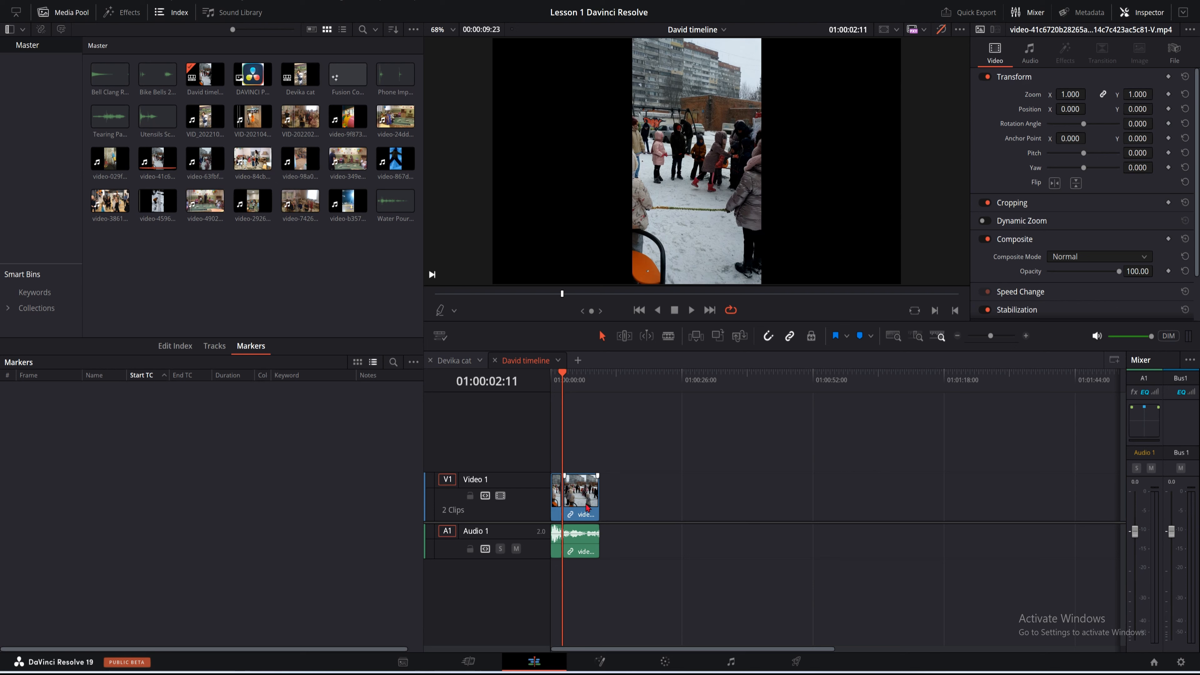
drag(587, 507, 605, 507)
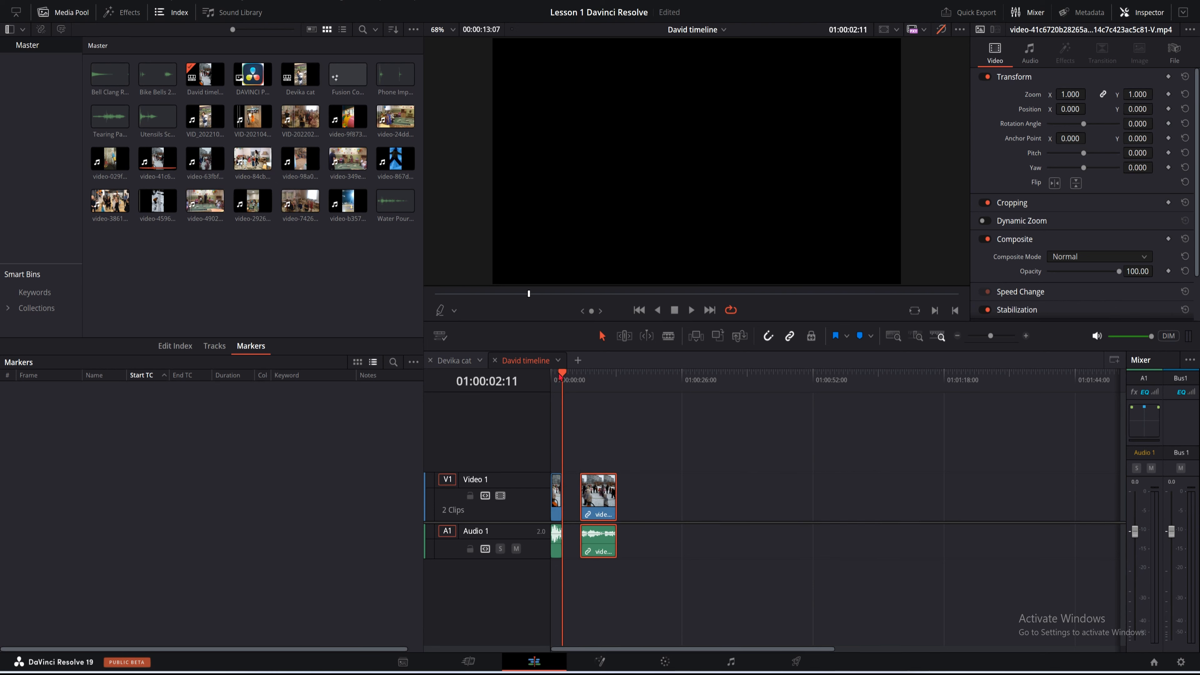
Play the timeline from the start across the gap, and move the second segment back against the first
mouse_move(563, 374)
mouse_down()
mouse_move(581, 375)
mouse_move(550, 374)
mouse_up()
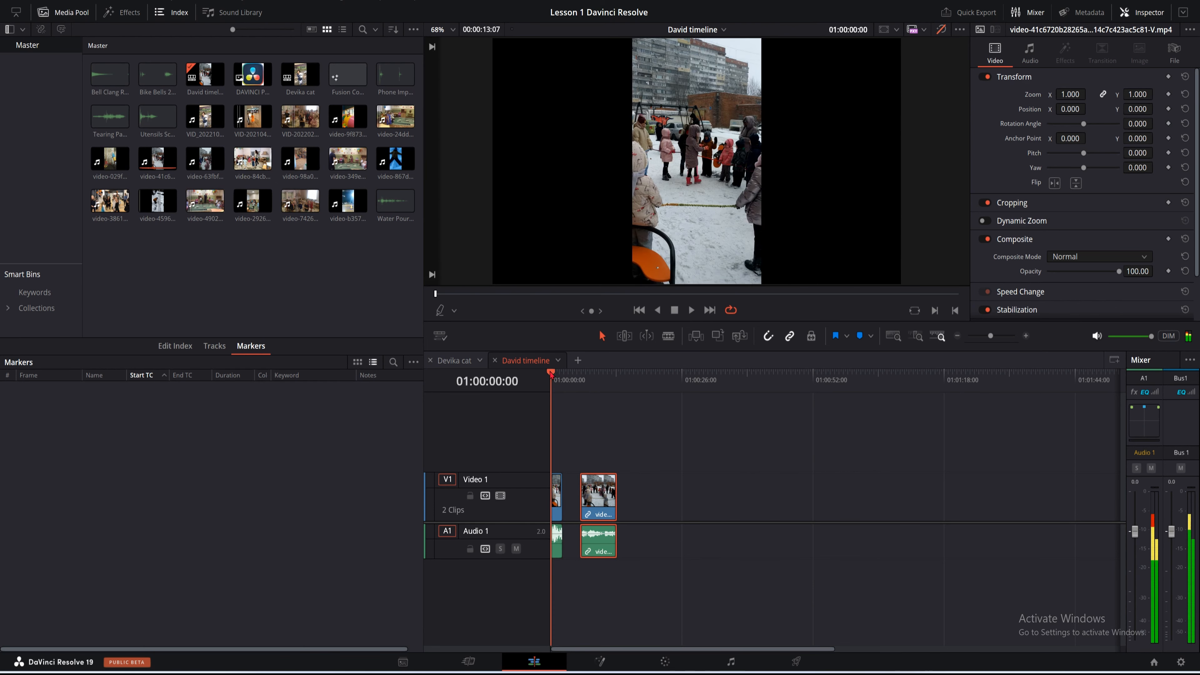
click(691, 310)
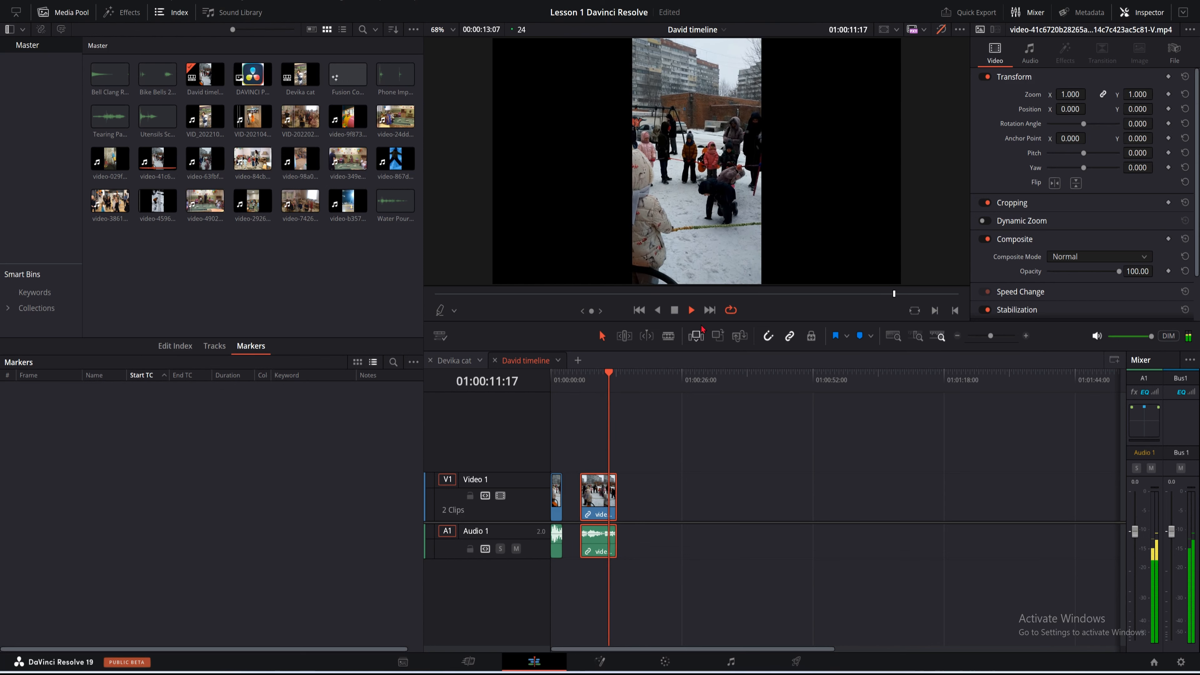
click(674, 310)
key(Home)
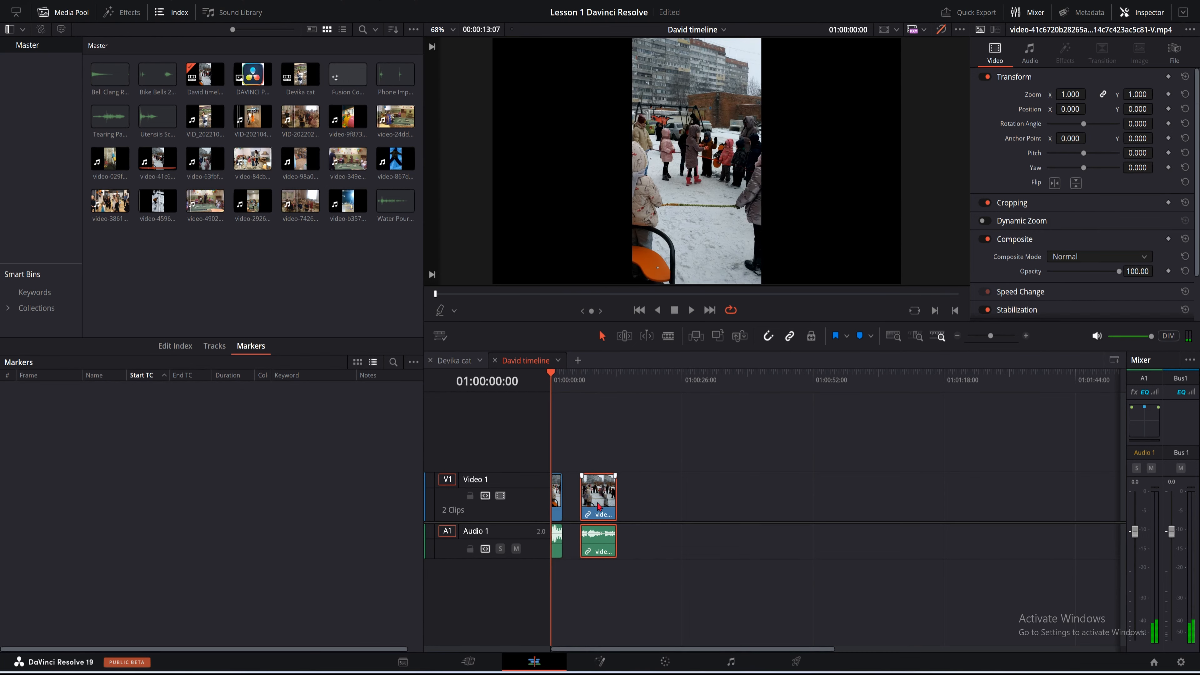
drag(599, 506, 581, 503)
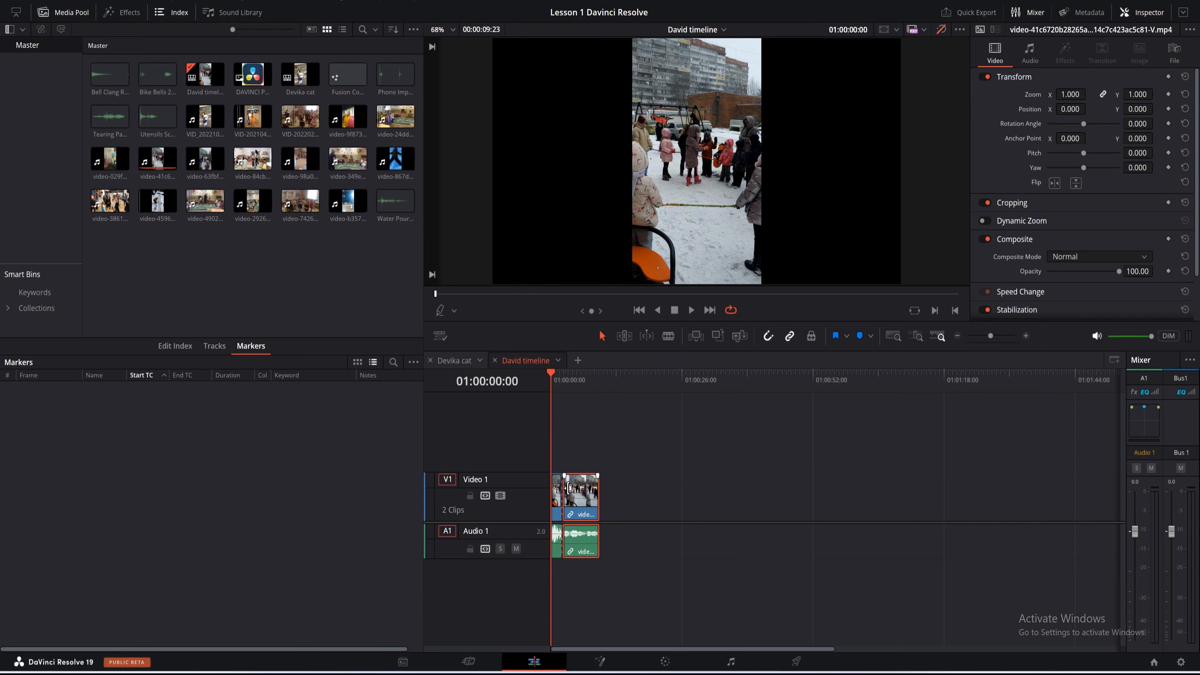
Move the second segment about 5 seconds later and delete the empty gap between the two segments
drag(582, 504, 611, 510)
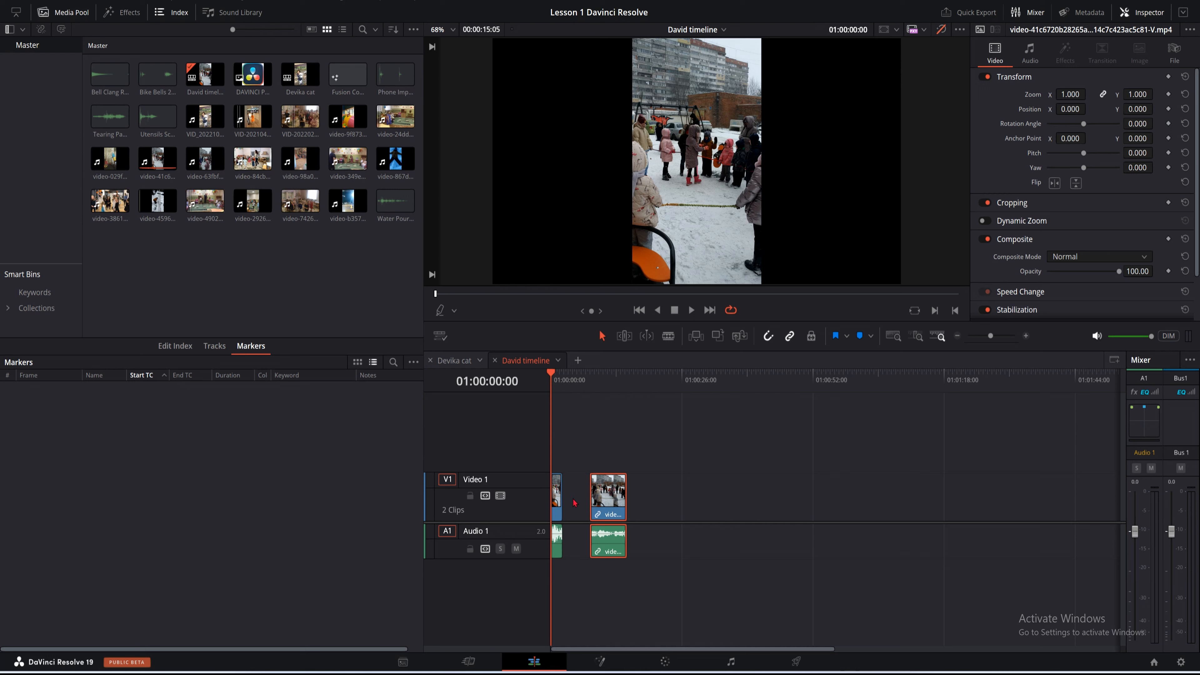
click(575, 503)
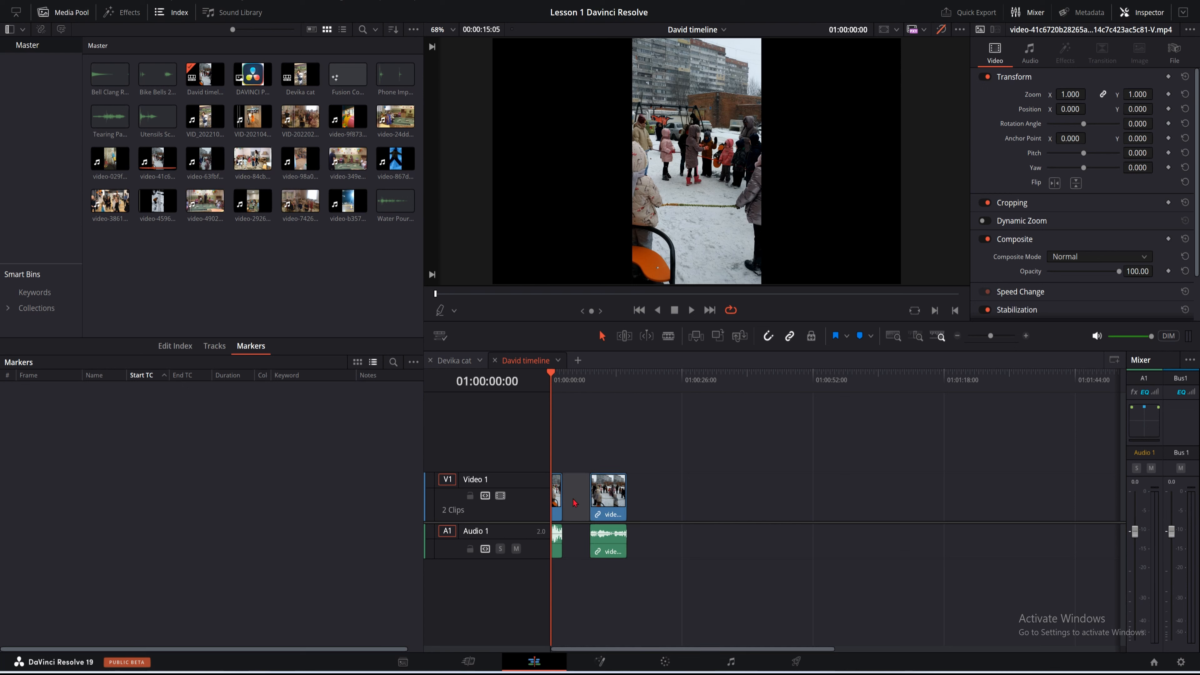
key(Delete)
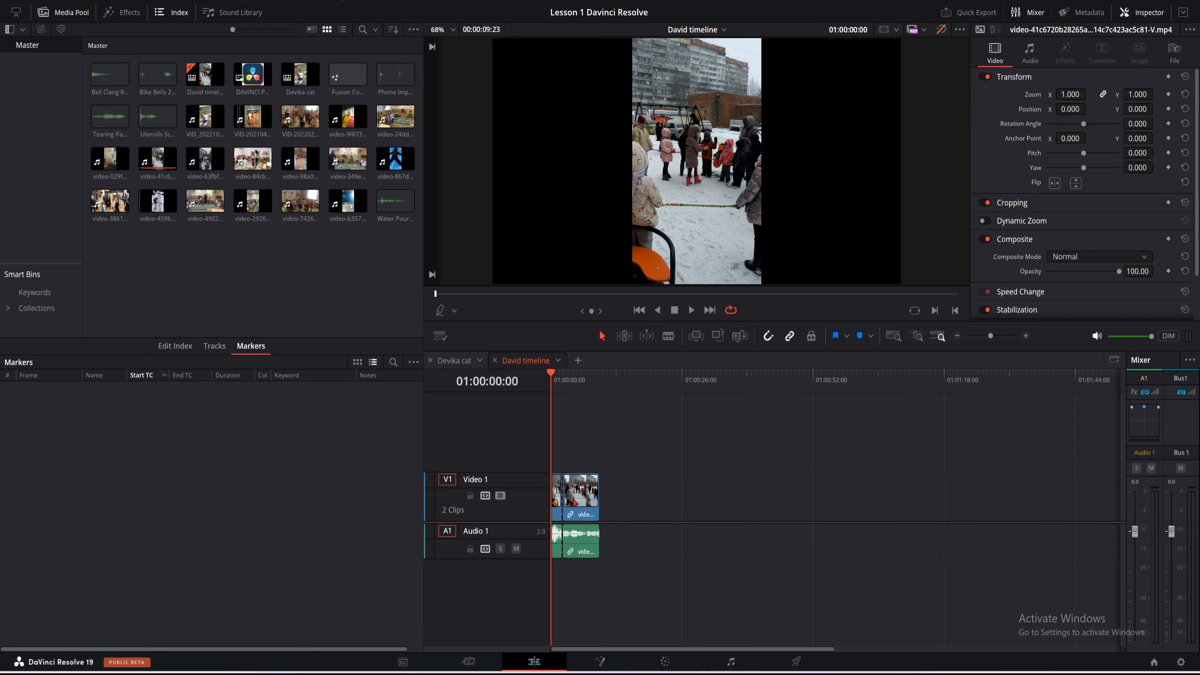
Undo the split, segment moves and gap deletion on the snowy playground timeline, and save the project
key(ctrl+z)
key(ctrl+z)
key(ctrl+z)
key(ctrl+z)
key(ctrl+z)
key(ctrl+z)
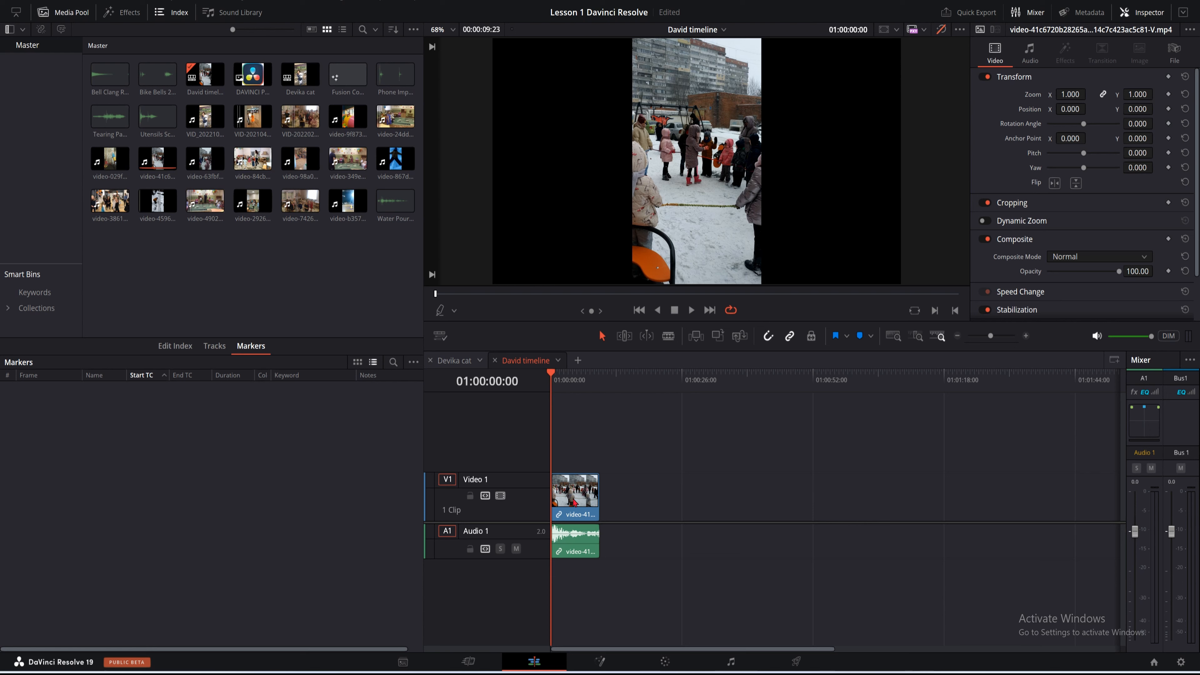
key(ctrl+s)
View the timeline picture at 50%, 75%, 100%, 200% and 300% zoom in turn
click(451, 30)
click(448, 95)
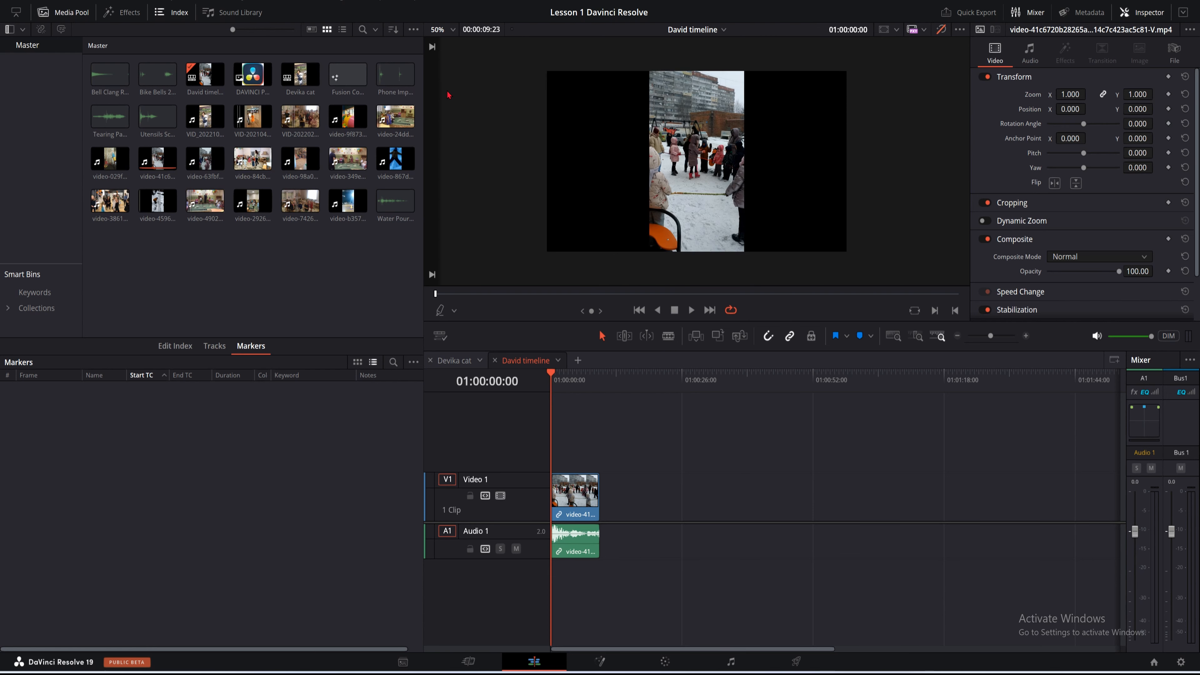
click(452, 30)
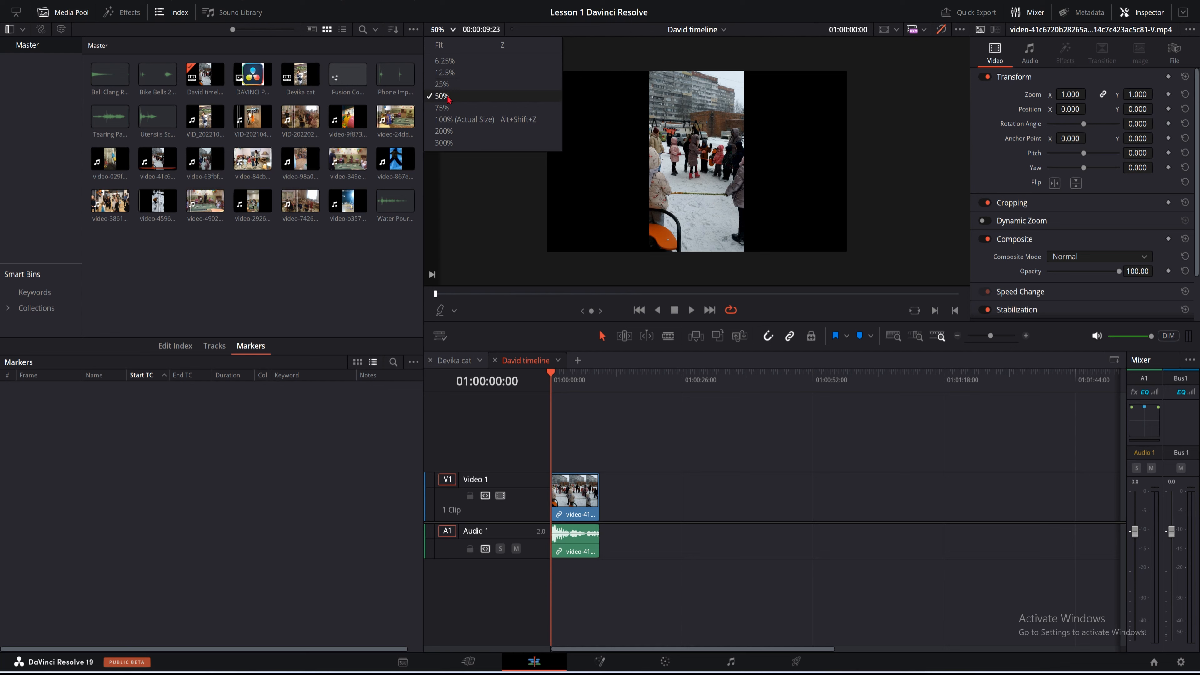
click(445, 108)
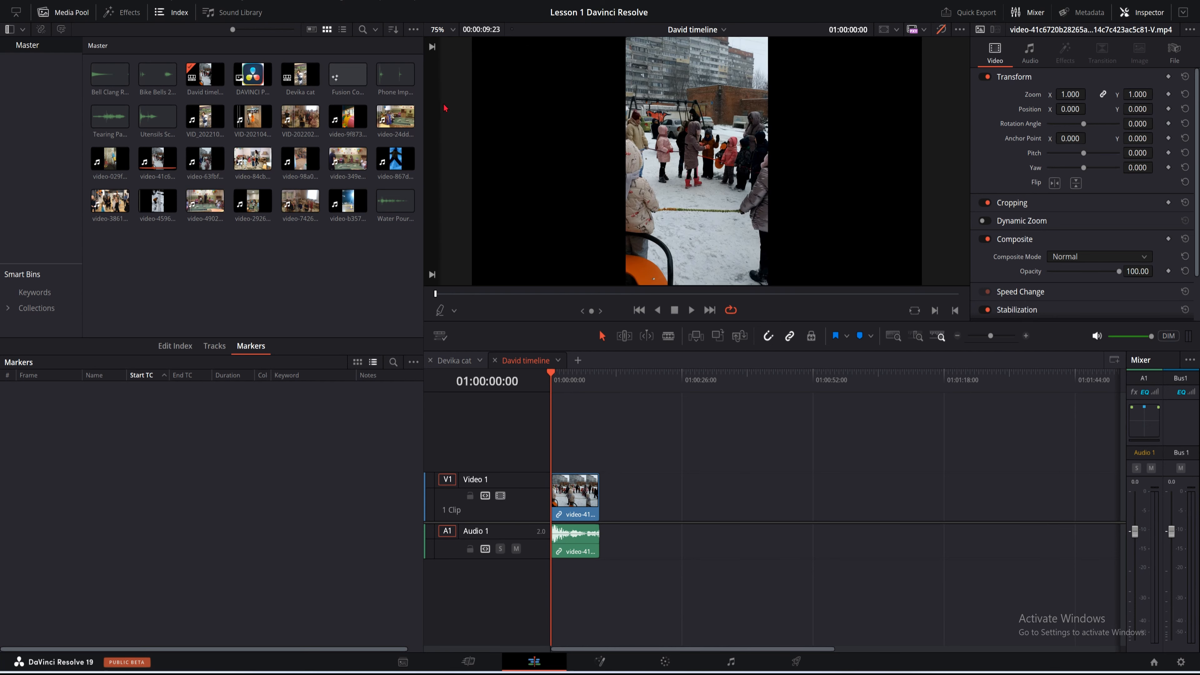
click(445, 31)
click(452, 123)
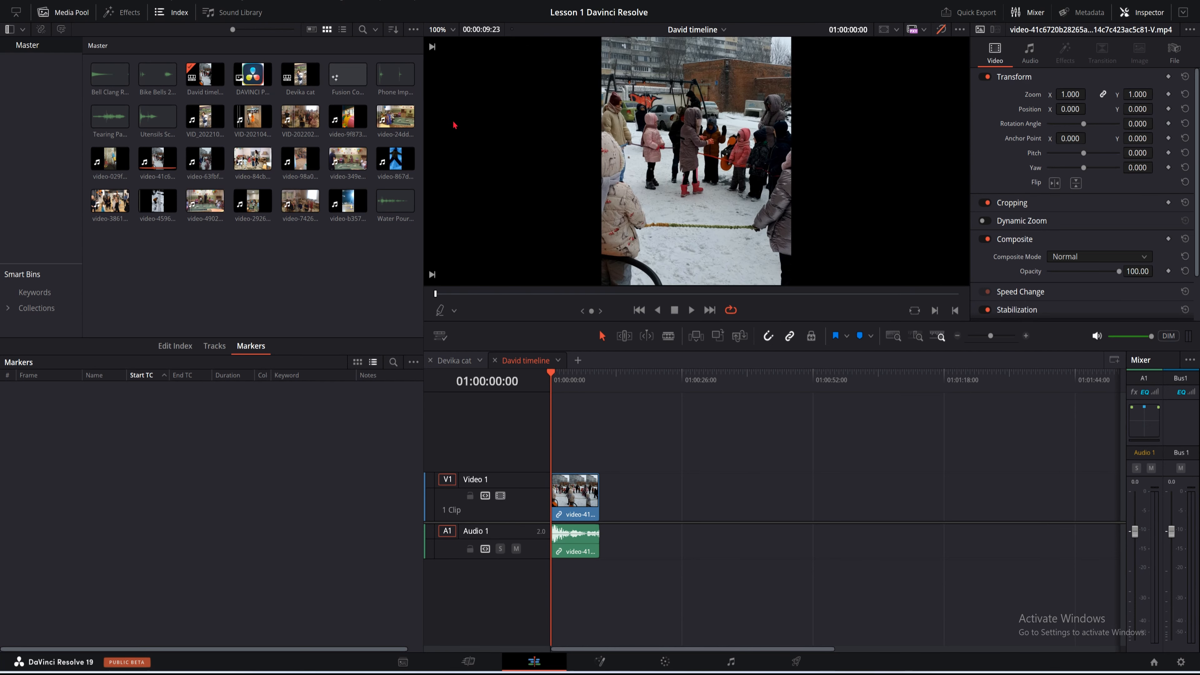
click(454, 29)
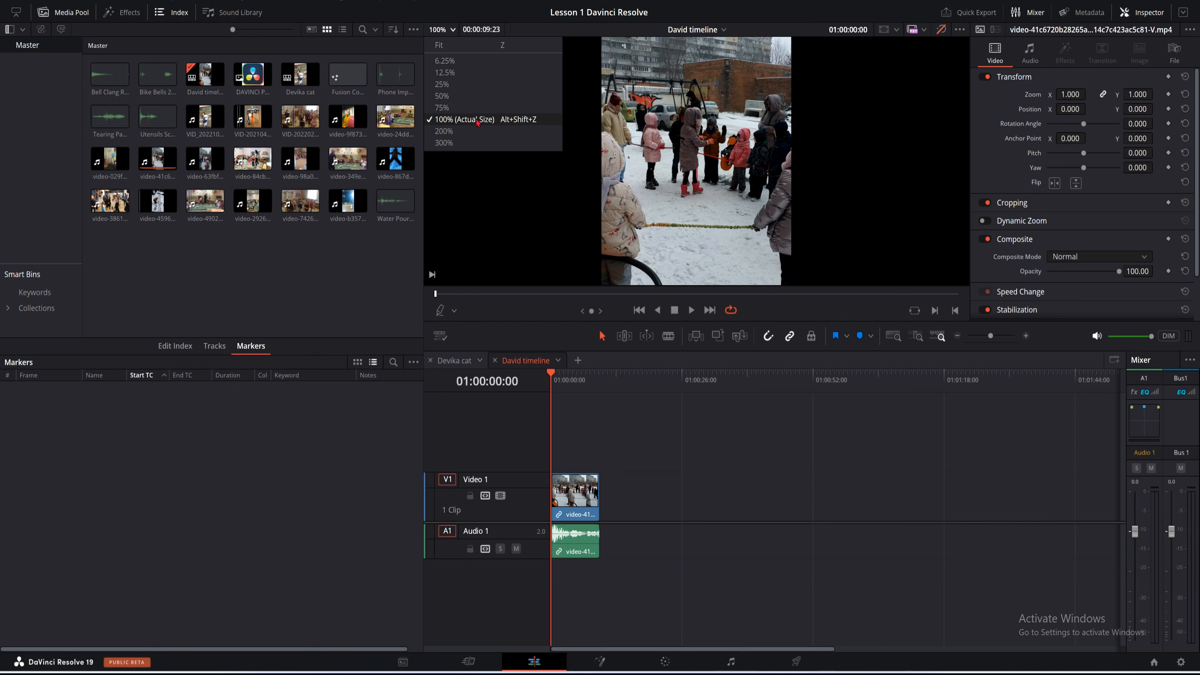
click(449, 131)
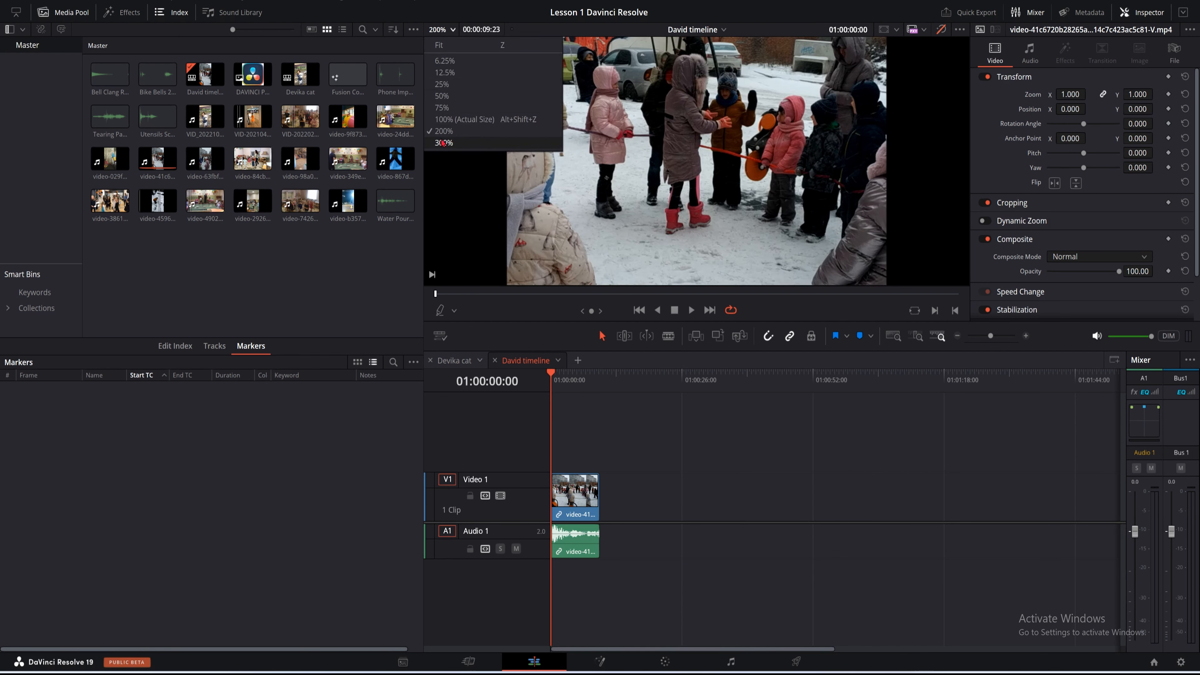
click(443, 143)
Set the viewer zoom to 6.25%, and enlarge the picture freely to about 14%
click(455, 30)
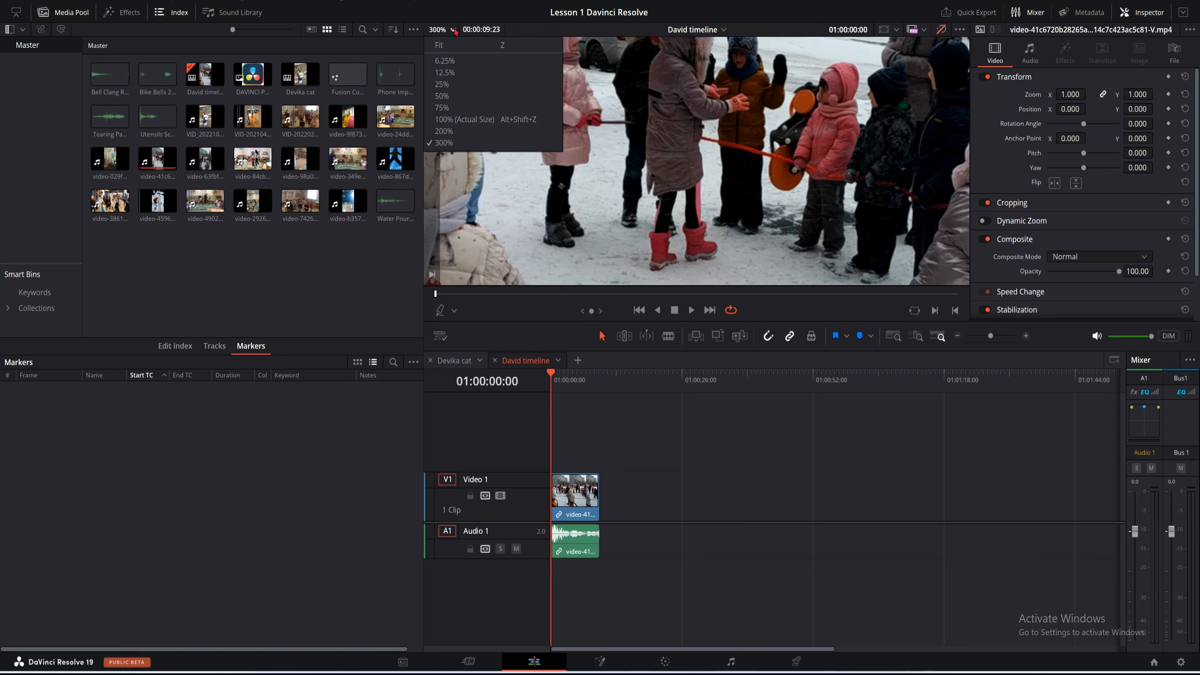
click(450, 72)
click(454, 30)
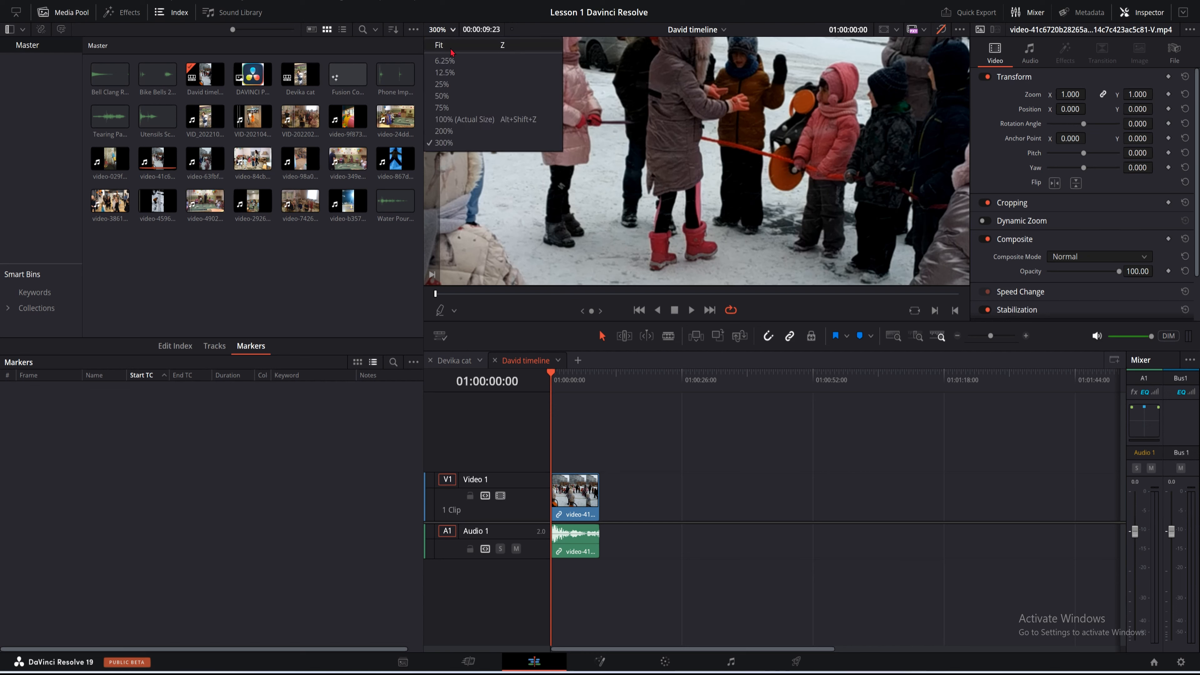
click(447, 62)
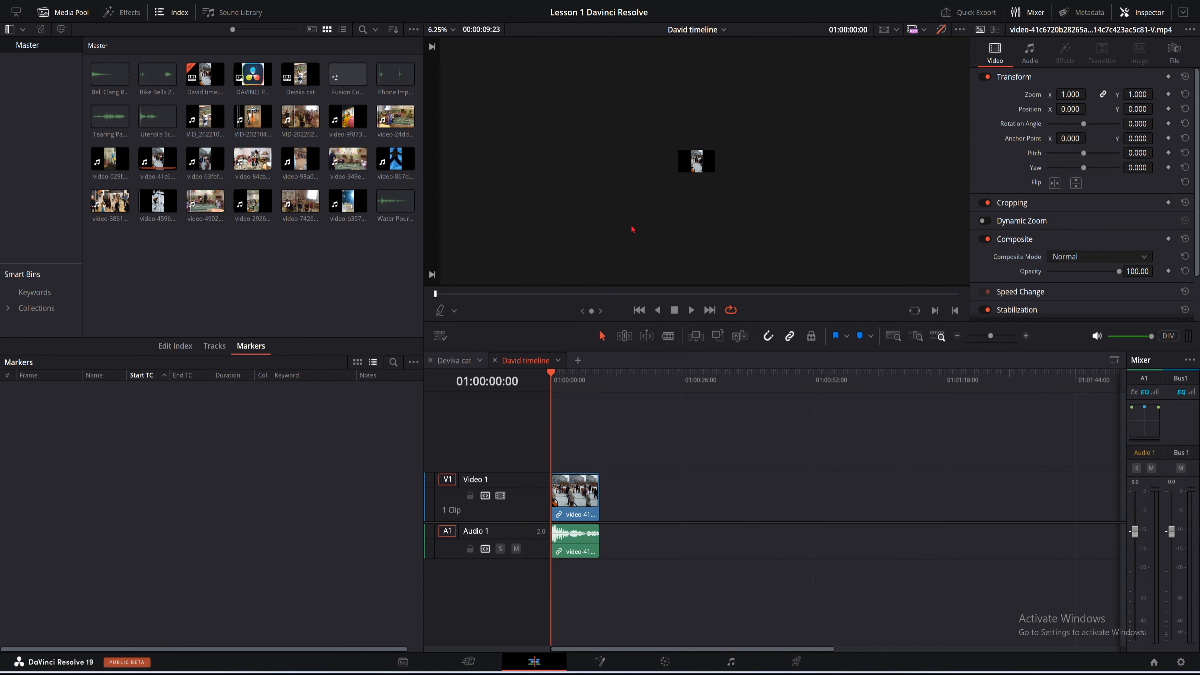
scroll(717, 171, up, 2)
scroll(718, 172, up, 8)
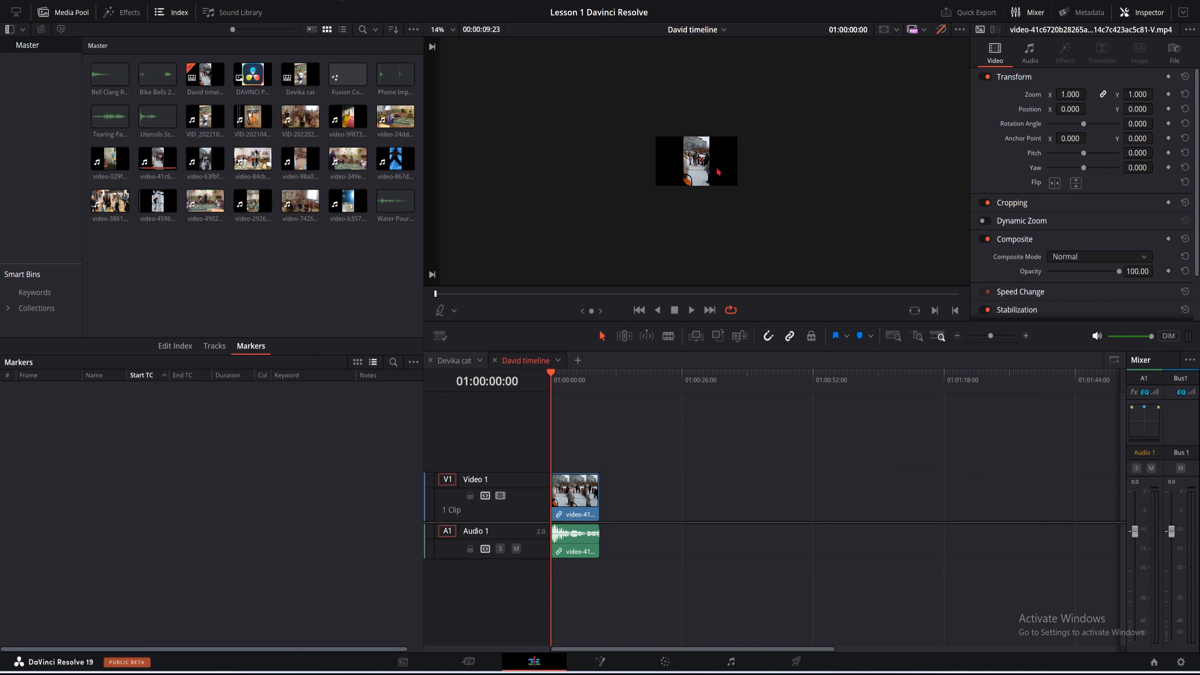
Enlarge the timeline picture freely in the viewer to about 181%
scroll(717, 171, up, 6)
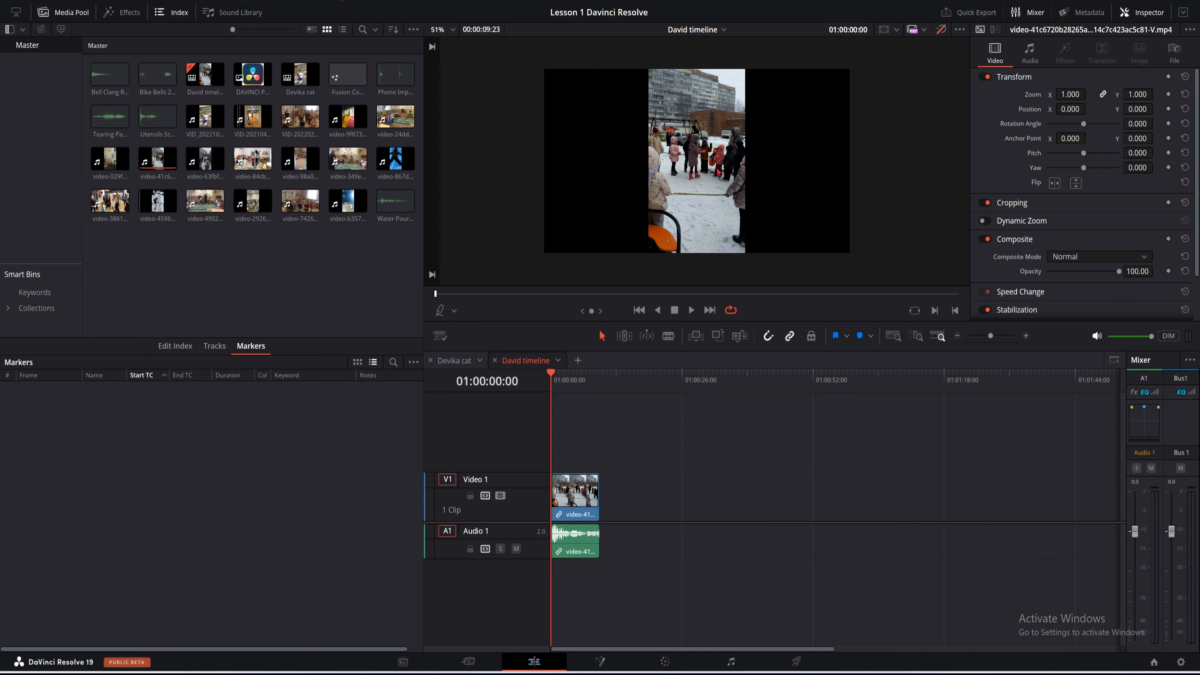
scroll(717, 172, up, 4)
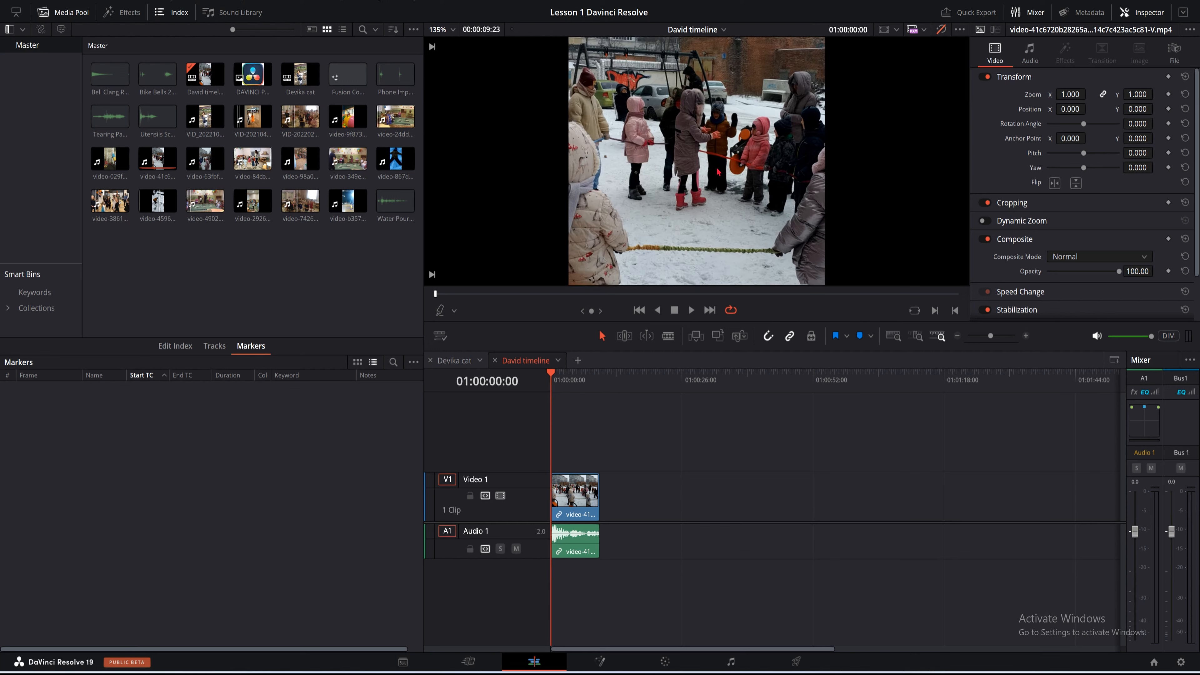
scroll(686, 135, up, 1)
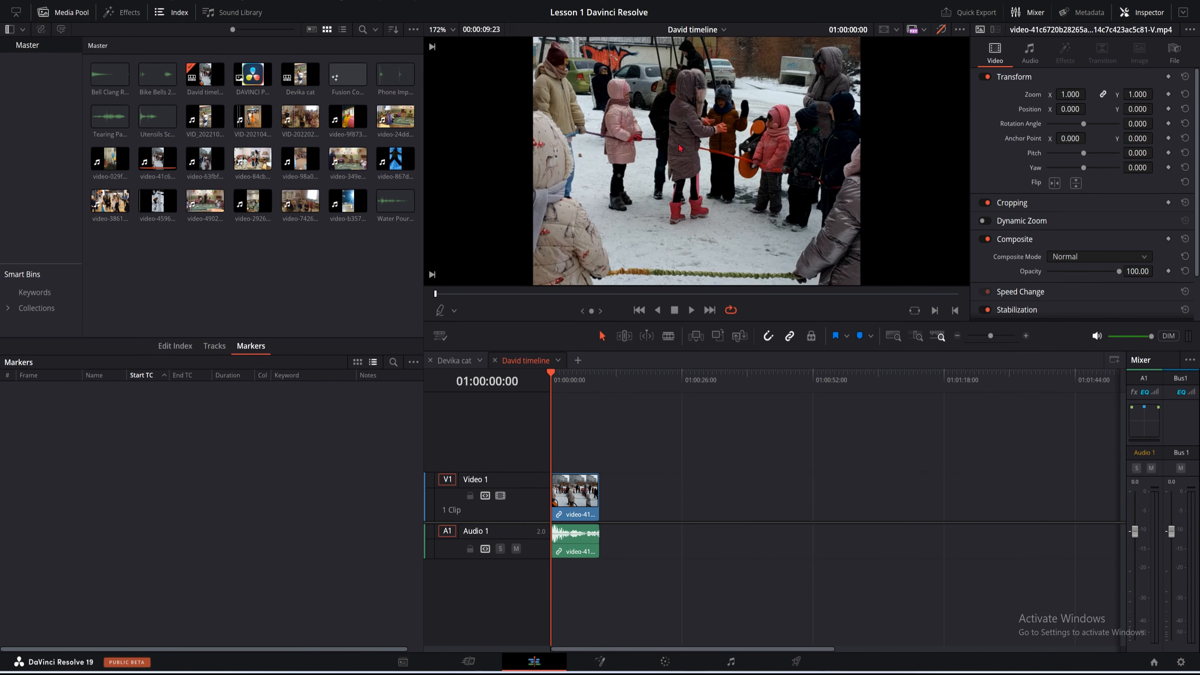
scroll(656, 206, up, 1)
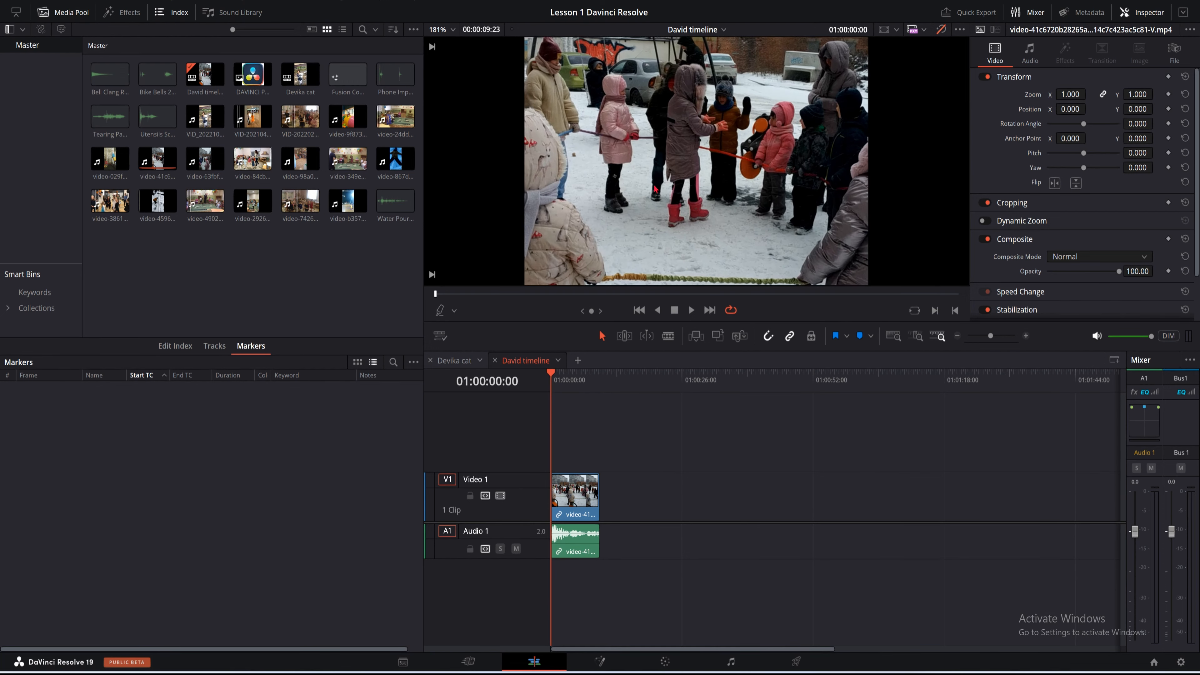
Play the enlarged timeline almost to its end, stop it, and move the playhead back to about 01:00:02:18
click(690, 312)
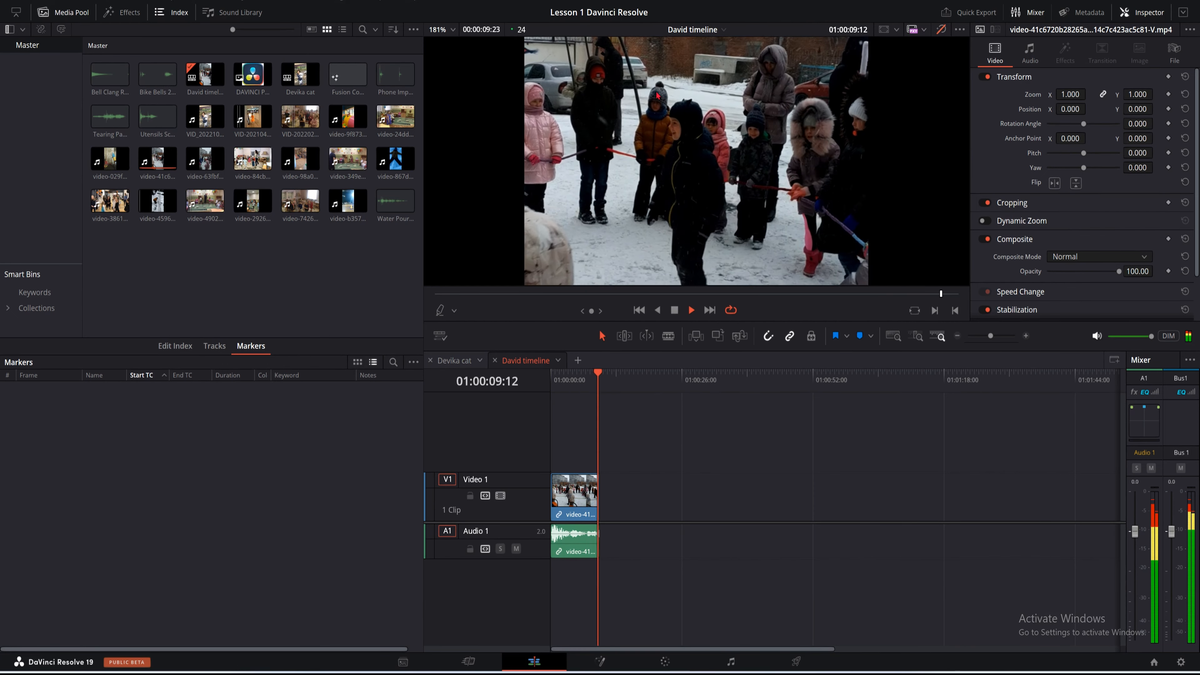
click(674, 311)
mouse_move(565, 382)
mouse_down()
mouse_move(553, 381)
mouse_move(564, 381)
mouse_up()
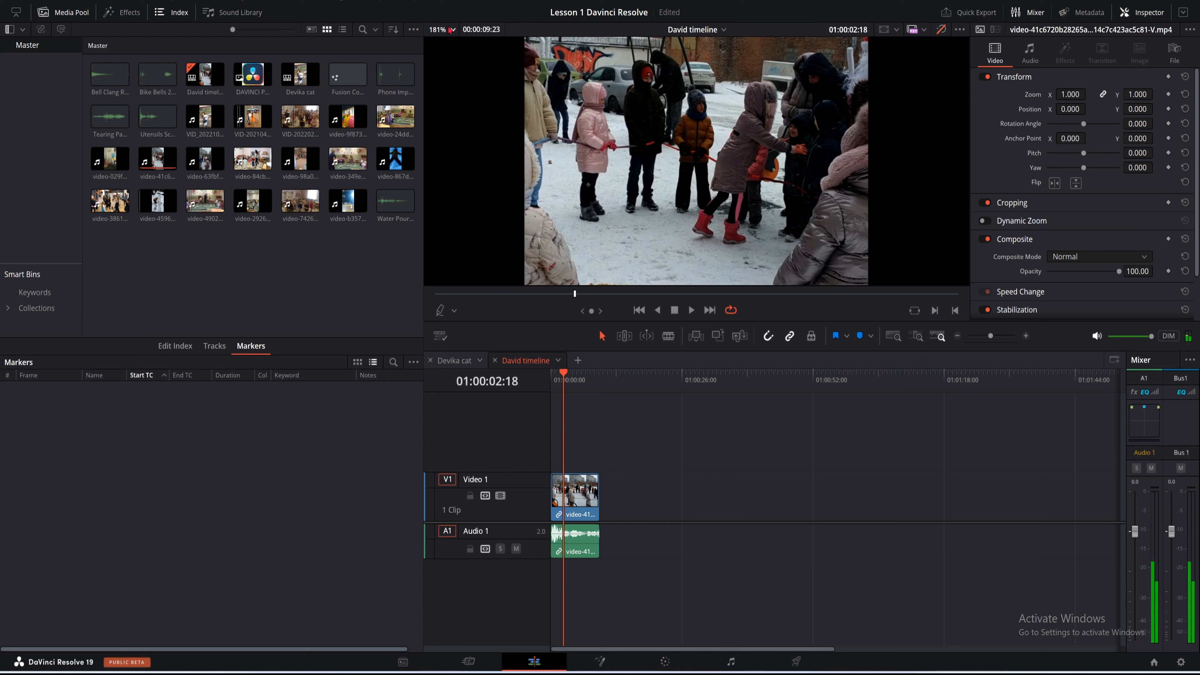
View the picture at 25% and 50% zoom, and enlarge and reduce it freely around 74% and 58%
click(443, 29)
click(447, 85)
click(443, 29)
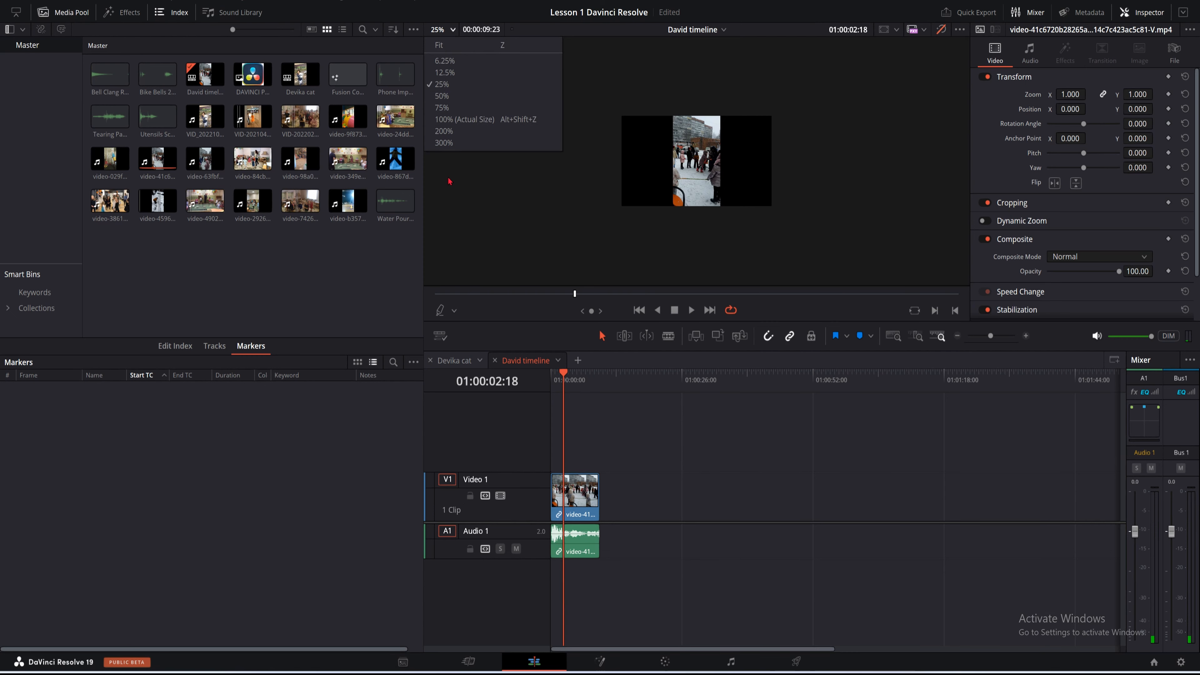
click(449, 97)
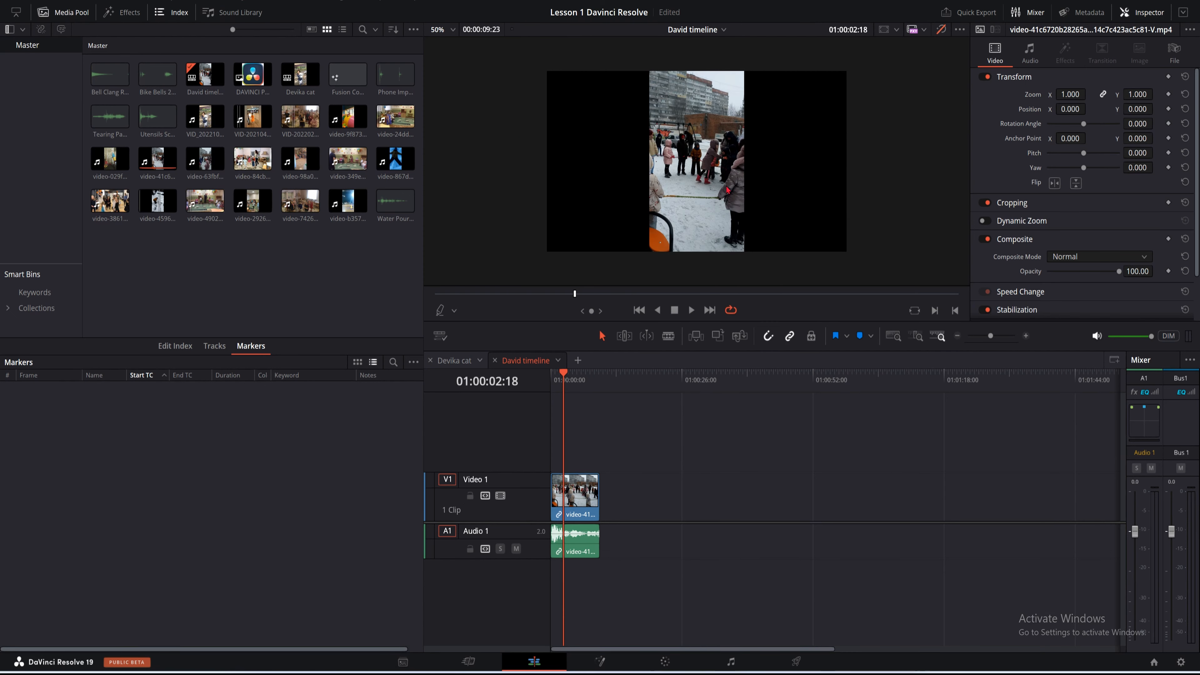
scroll(726, 188, up, 5)
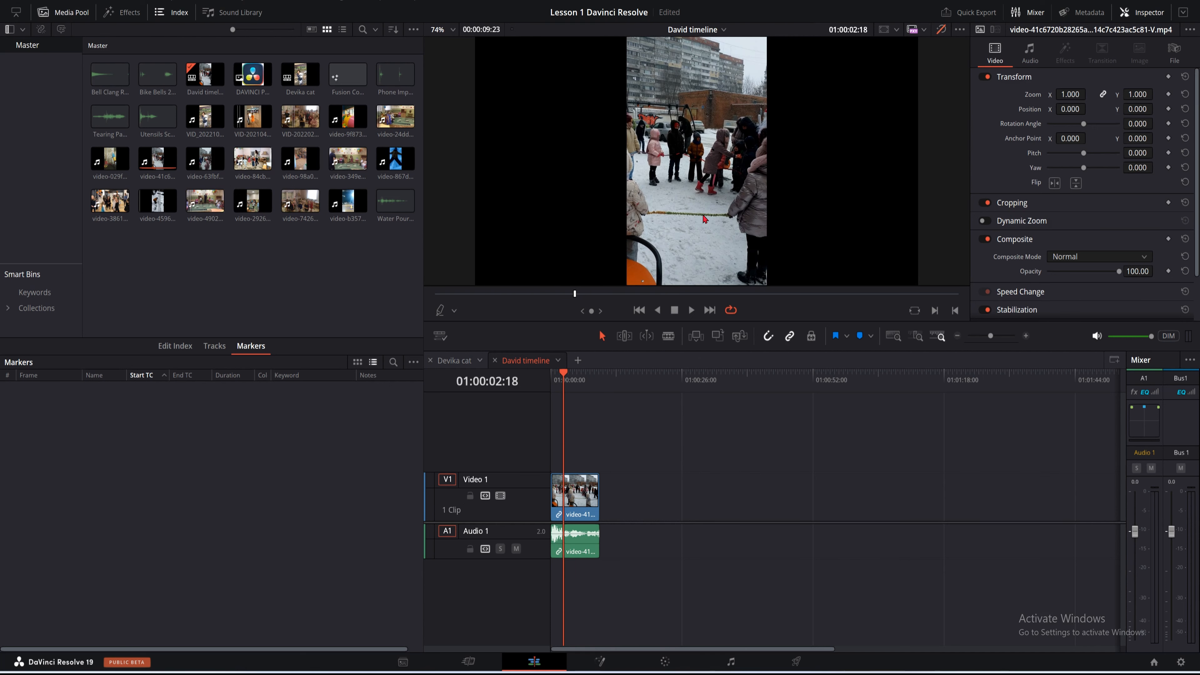
scroll(704, 218, down, 2)
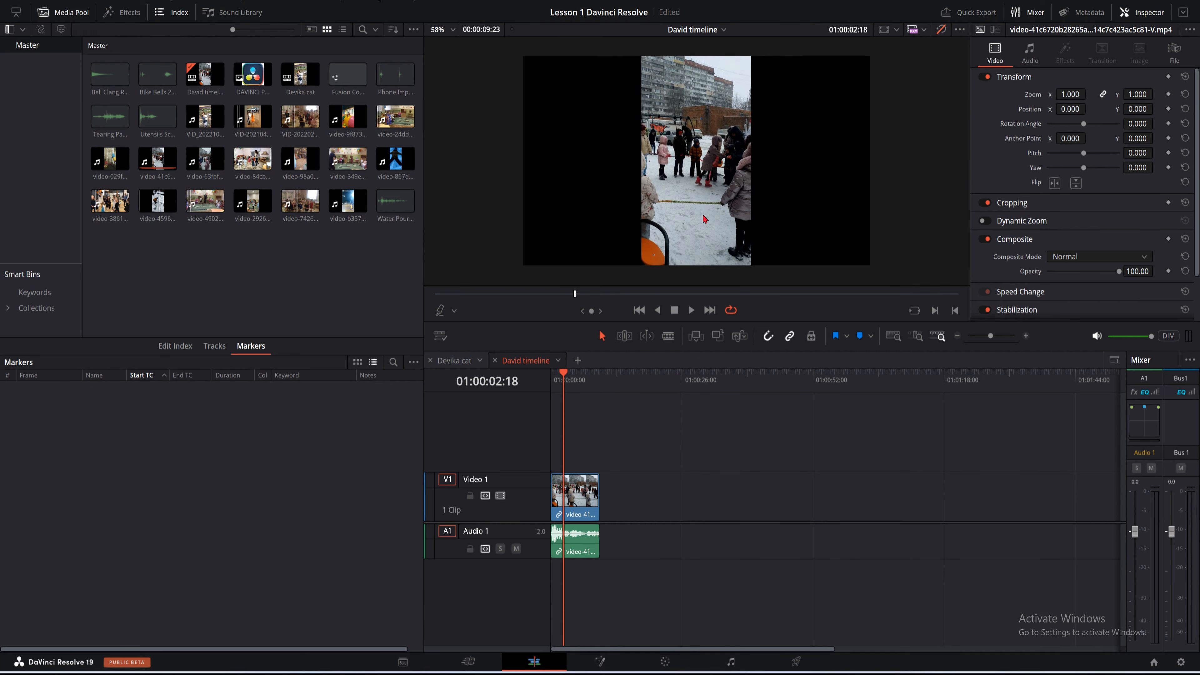
Fit the timeline picture to the viewer and check that Fit is the selected zoom option
click(453, 30)
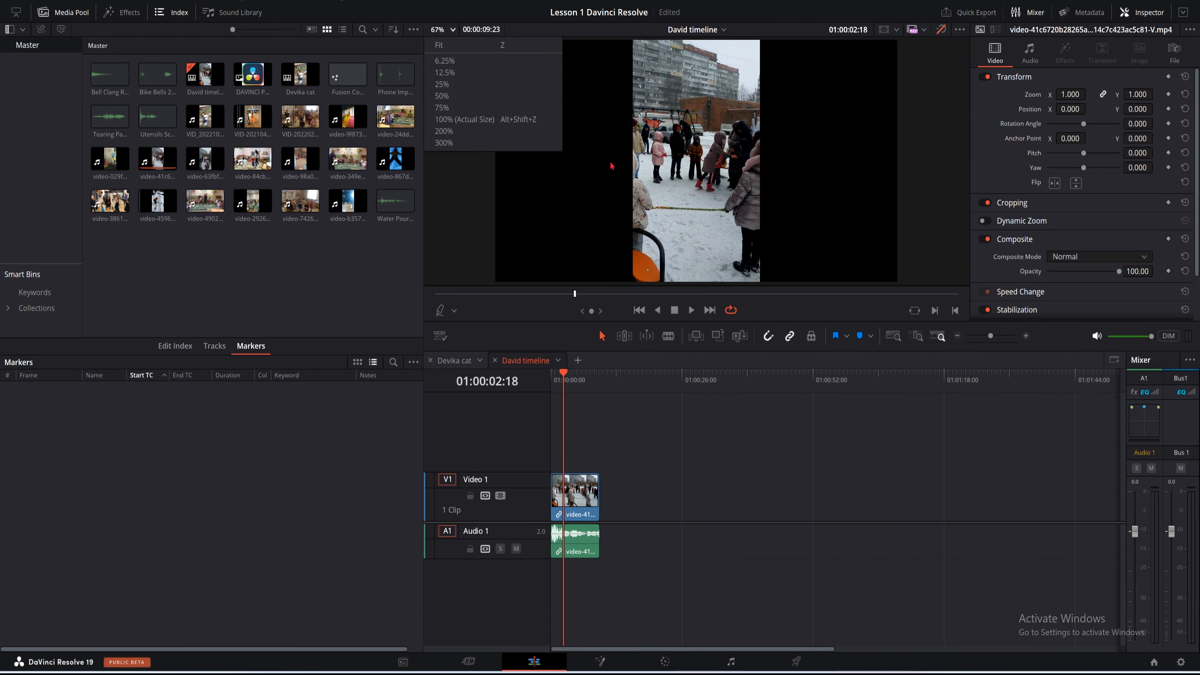
key(z)
click(792, 137)
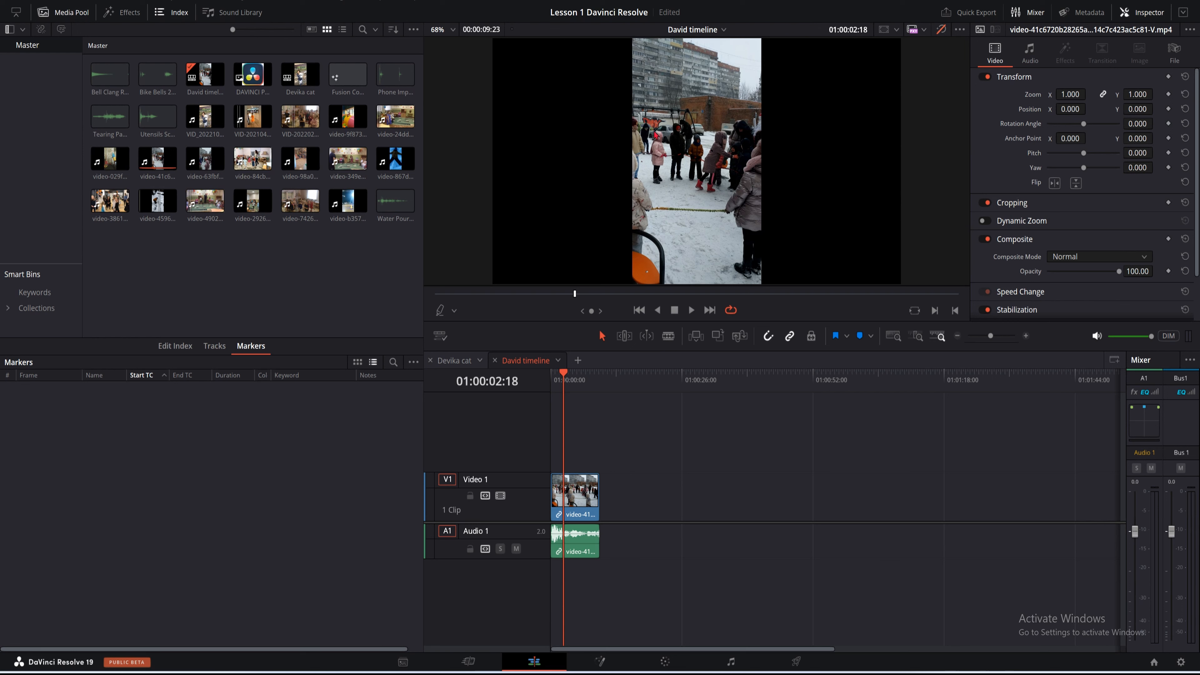
click(453, 30)
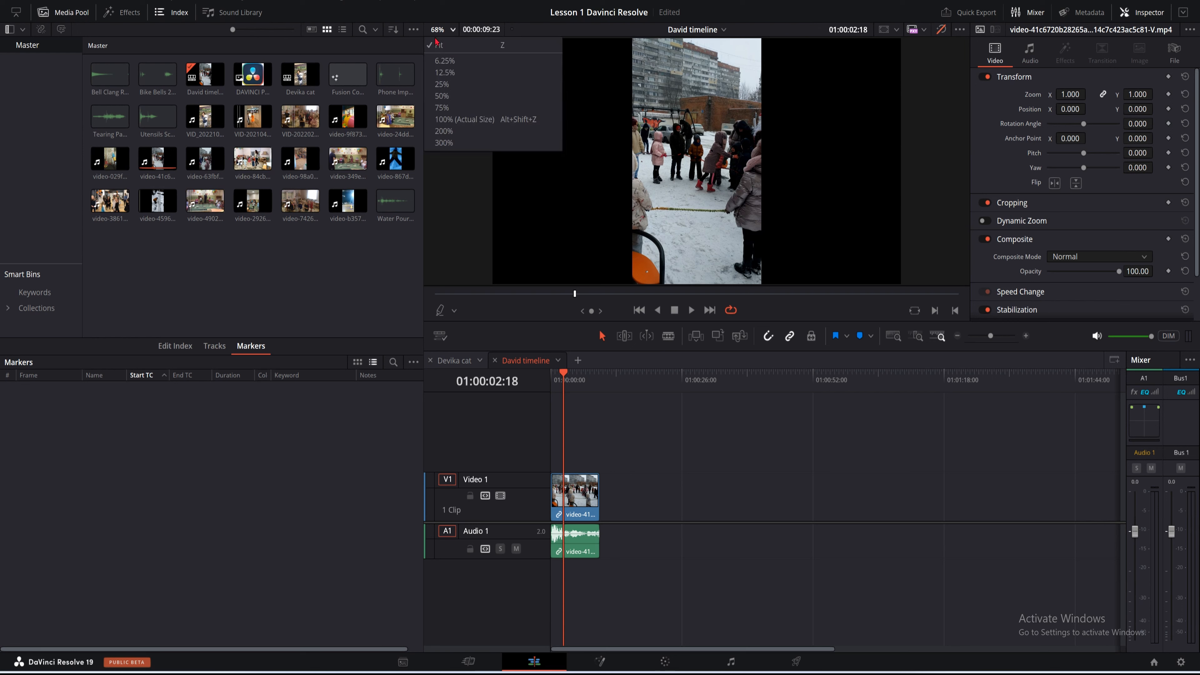
click(898, 62)
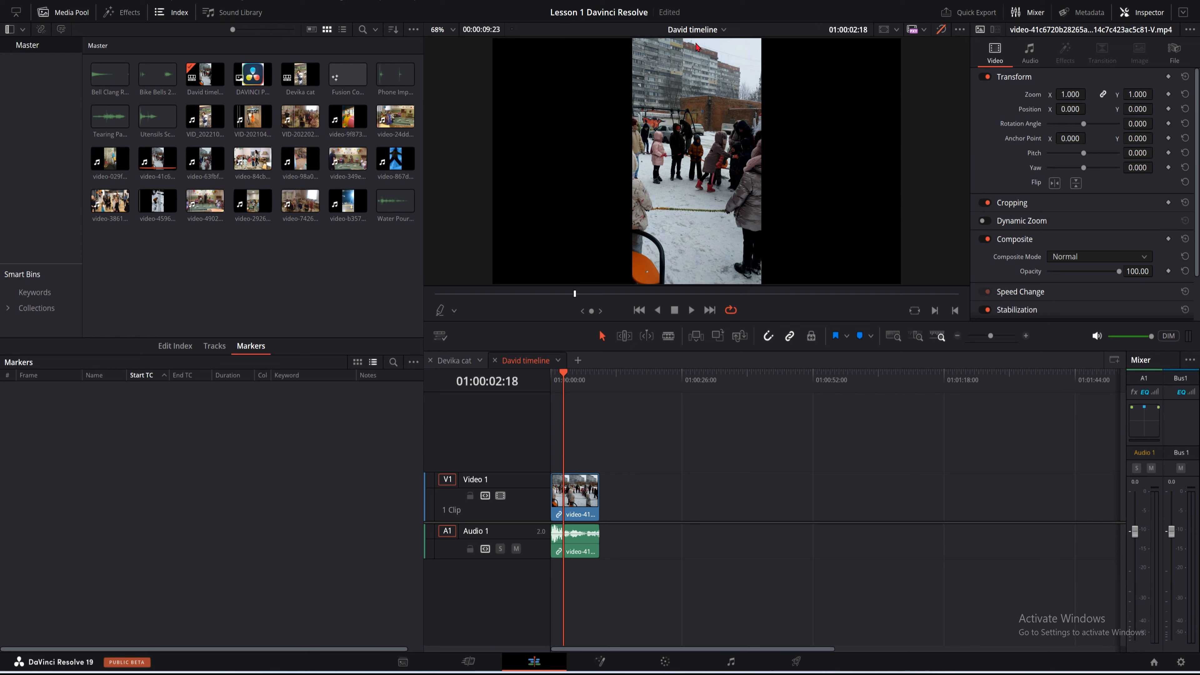
Switch the viewer to the girl-and-cat timeline and move its playhead to about 01:00:05:12
click(722, 30)
click(706, 47)
click(724, 31)
click(706, 62)
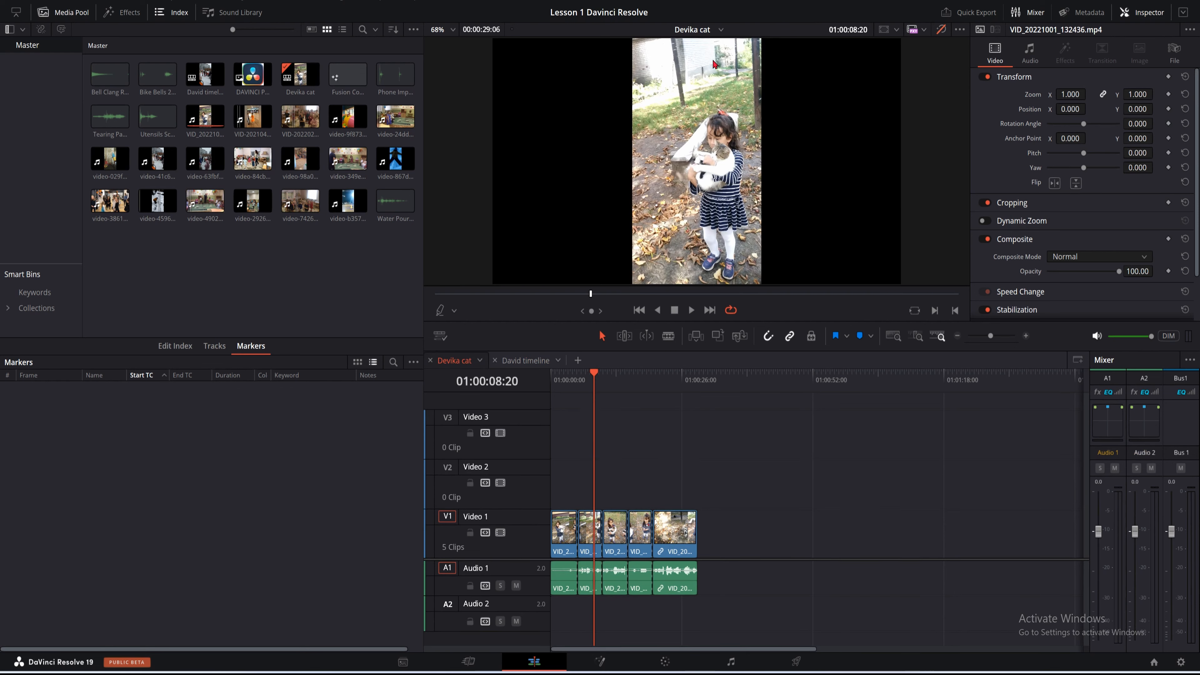
drag(596, 371, 577, 373)
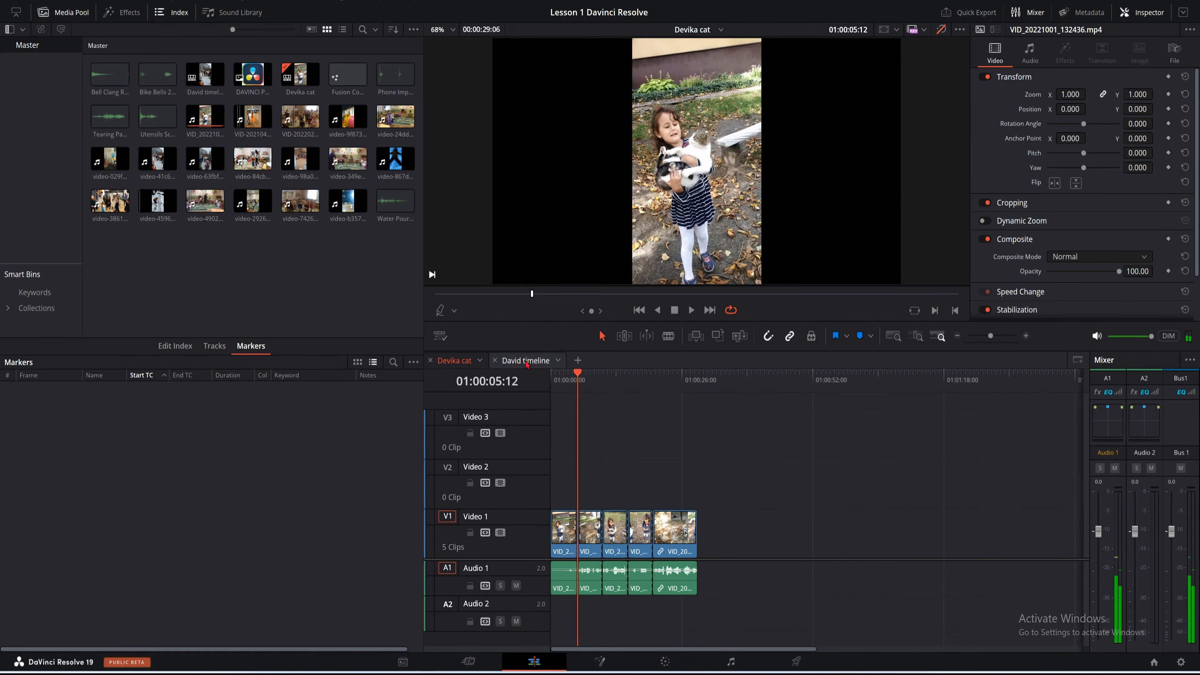
Turn off the display of stacked timelines and return the playhead to the start of the girl-and-cat timeline
click(444, 339)
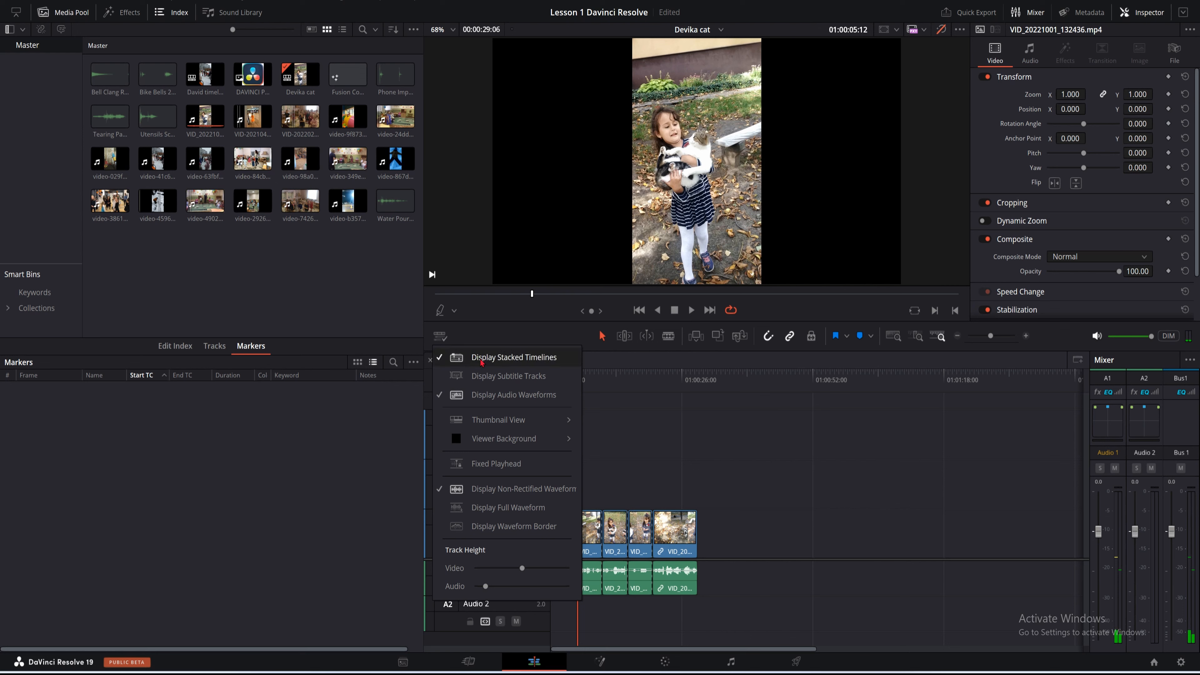
click(503, 358)
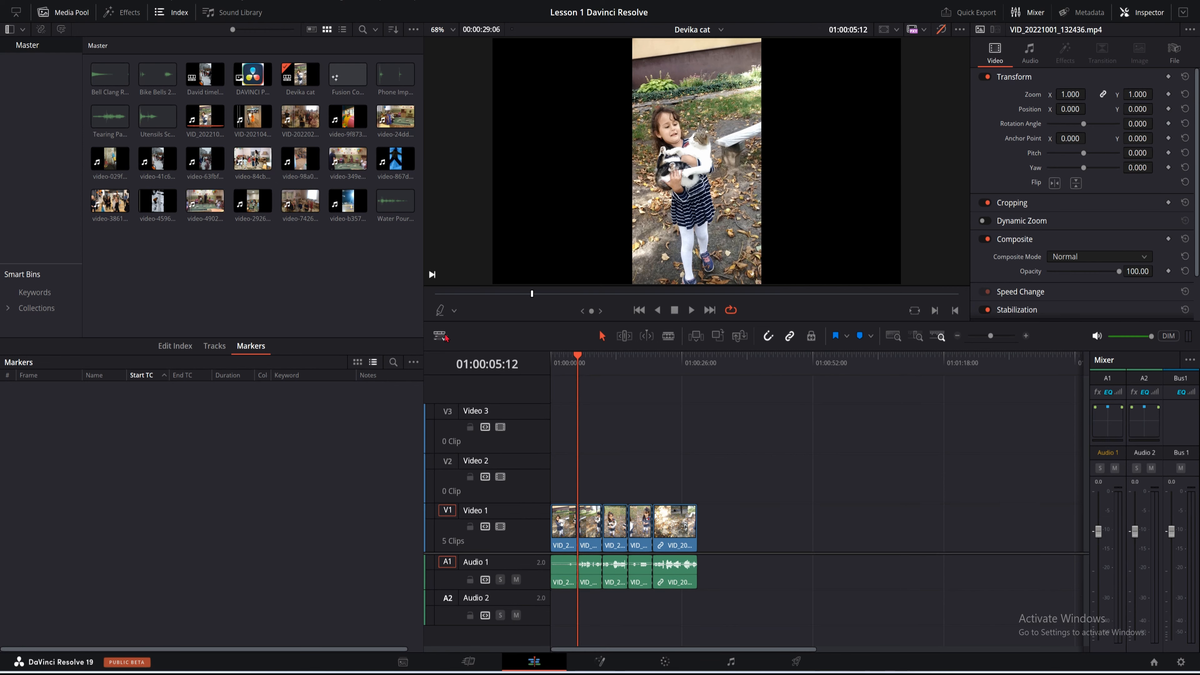
key(Home)
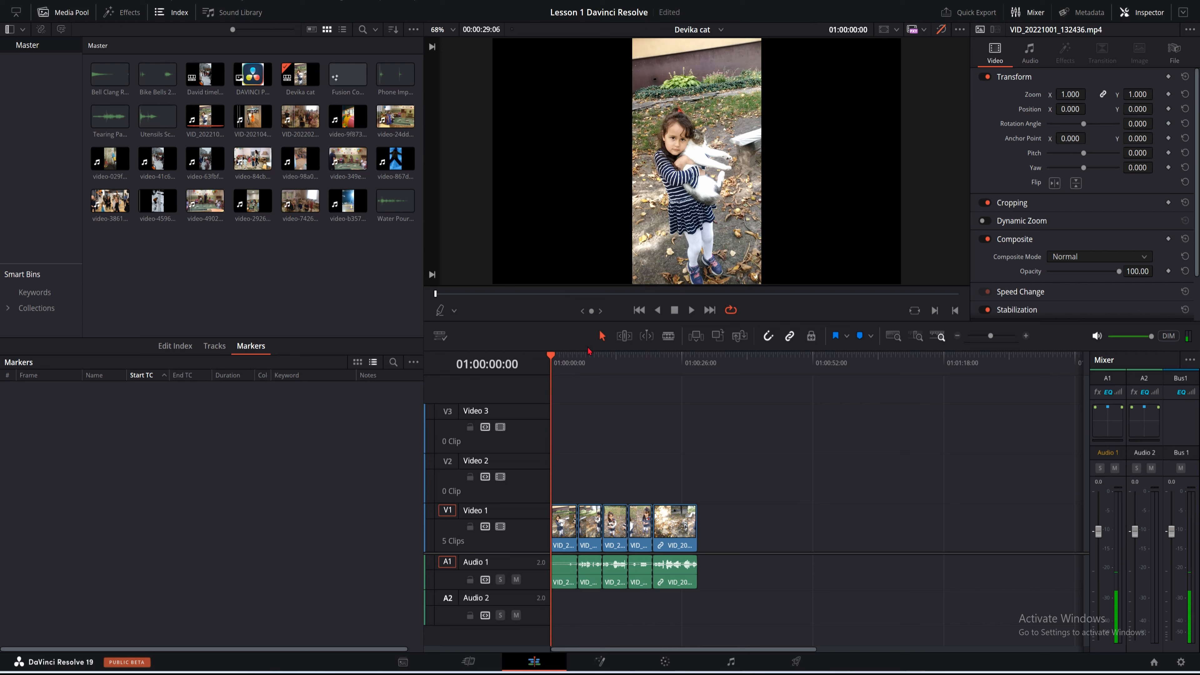
mouse_move(551, 358)
mouse_down()
mouse_move(588, 360)
mouse_move(548, 357)
mouse_up()
Turn on the display of stacked timelines and switch to the snowy playground timeline
click(440, 336)
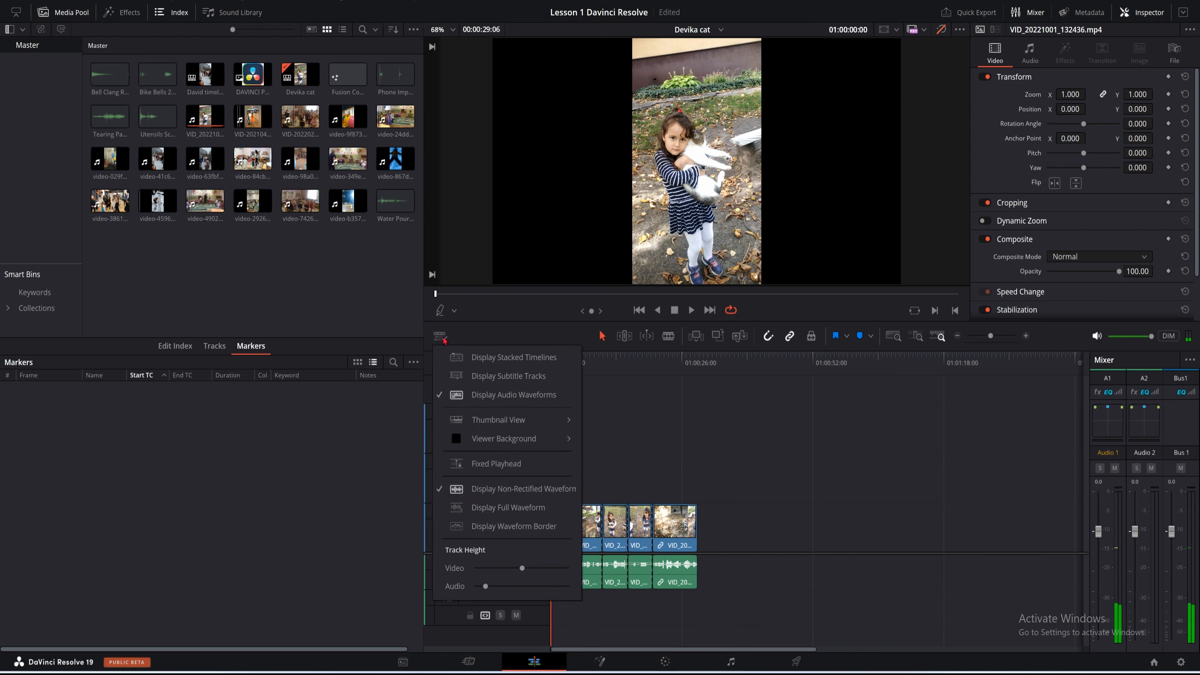
click(490, 360)
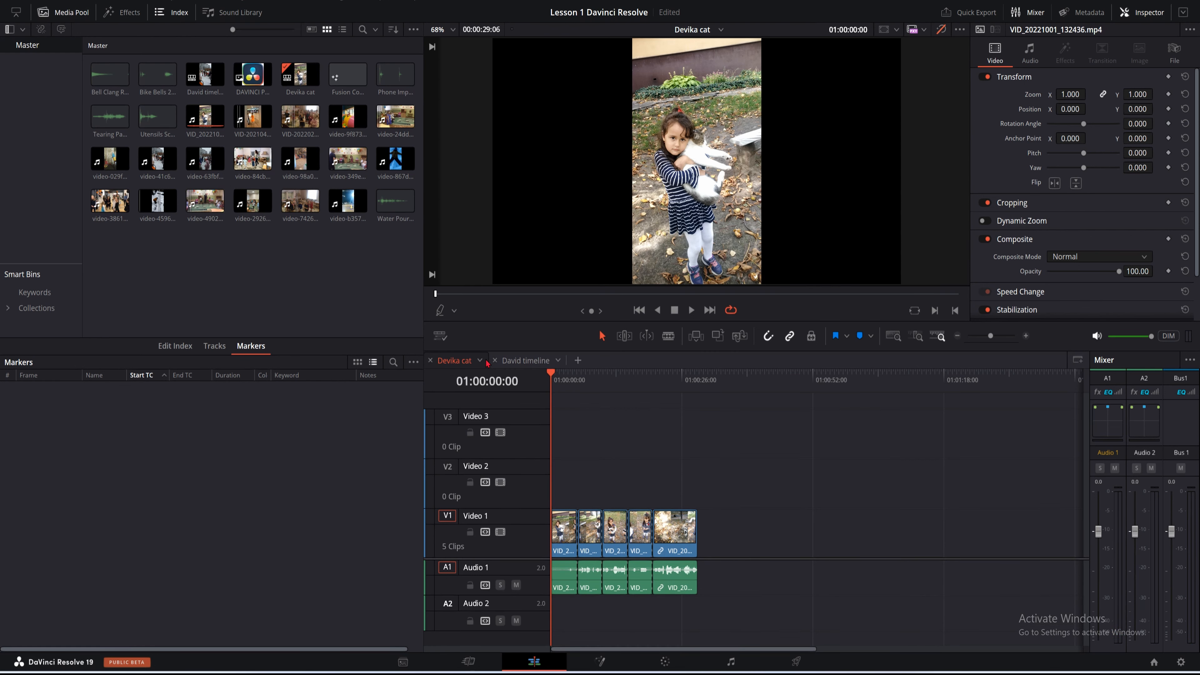
click(519, 361)
Play the snowy playground timeline from its start and stop it at about 01:00:02:09
drag(565, 380, 550, 379)
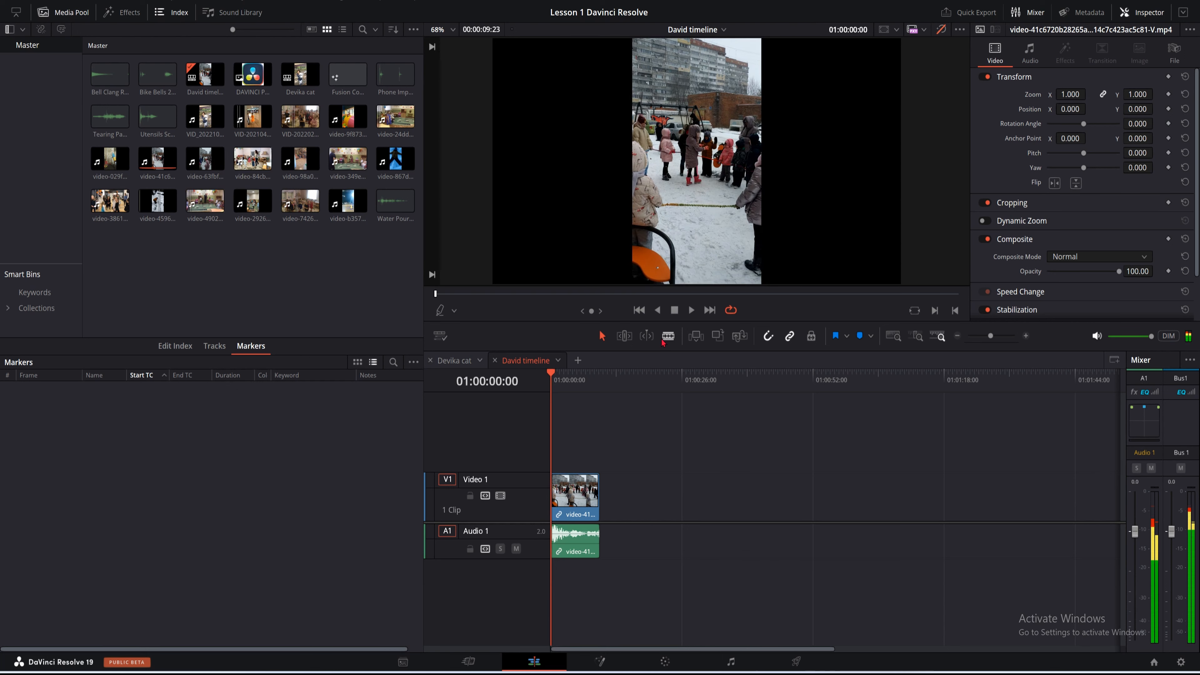
click(691, 311)
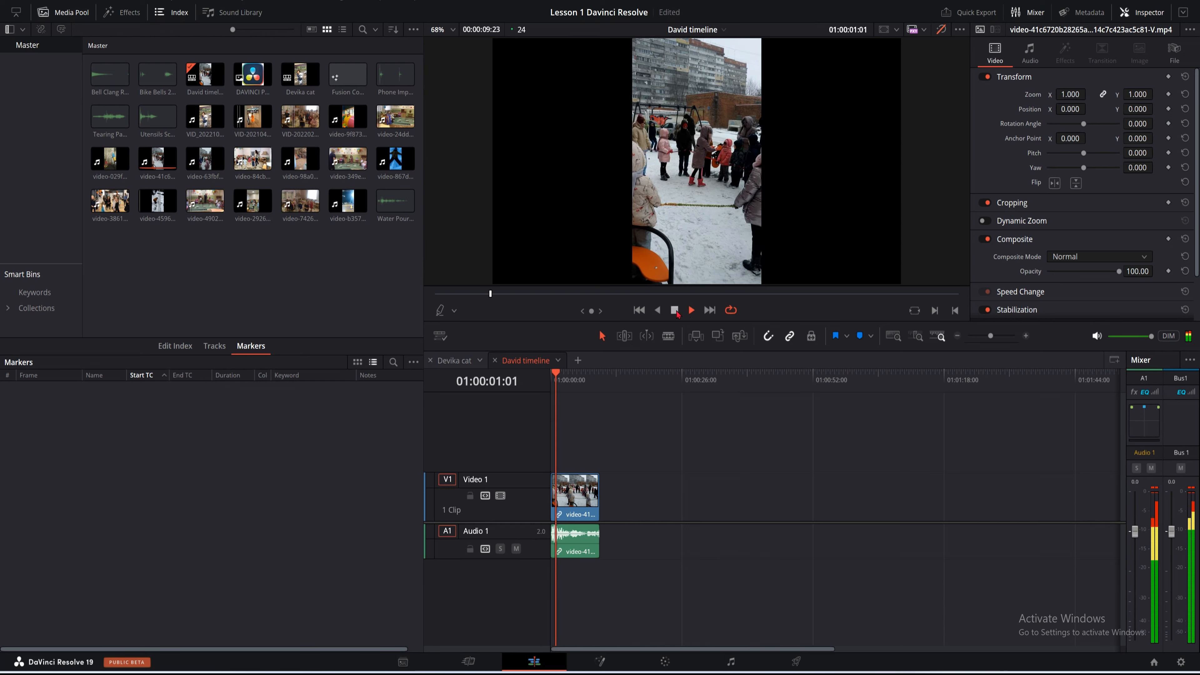
click(678, 312)
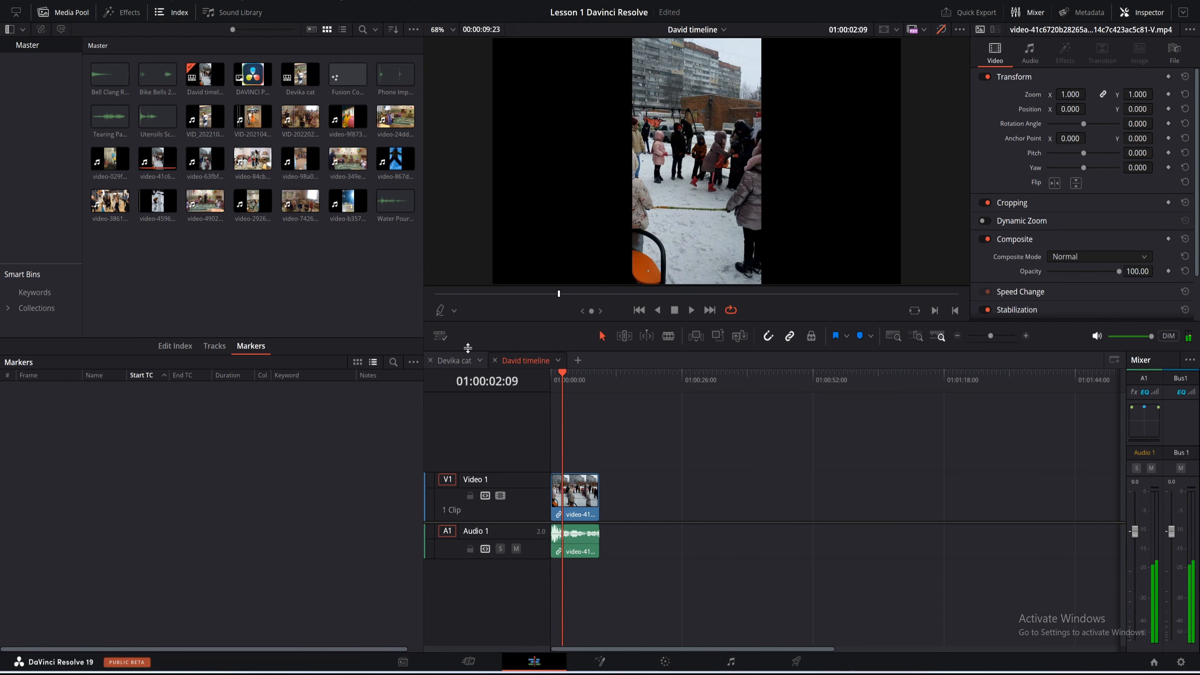
Turn the display of stacked timelines off and on again
click(440, 336)
click(491, 358)
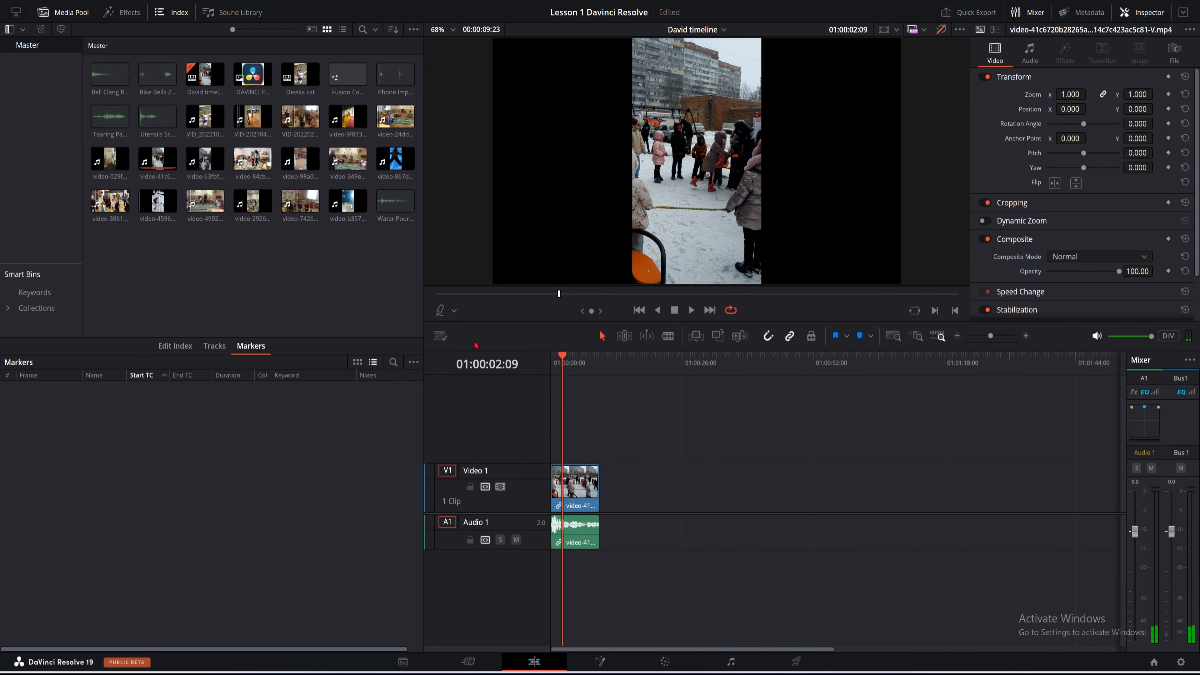
click(440, 336)
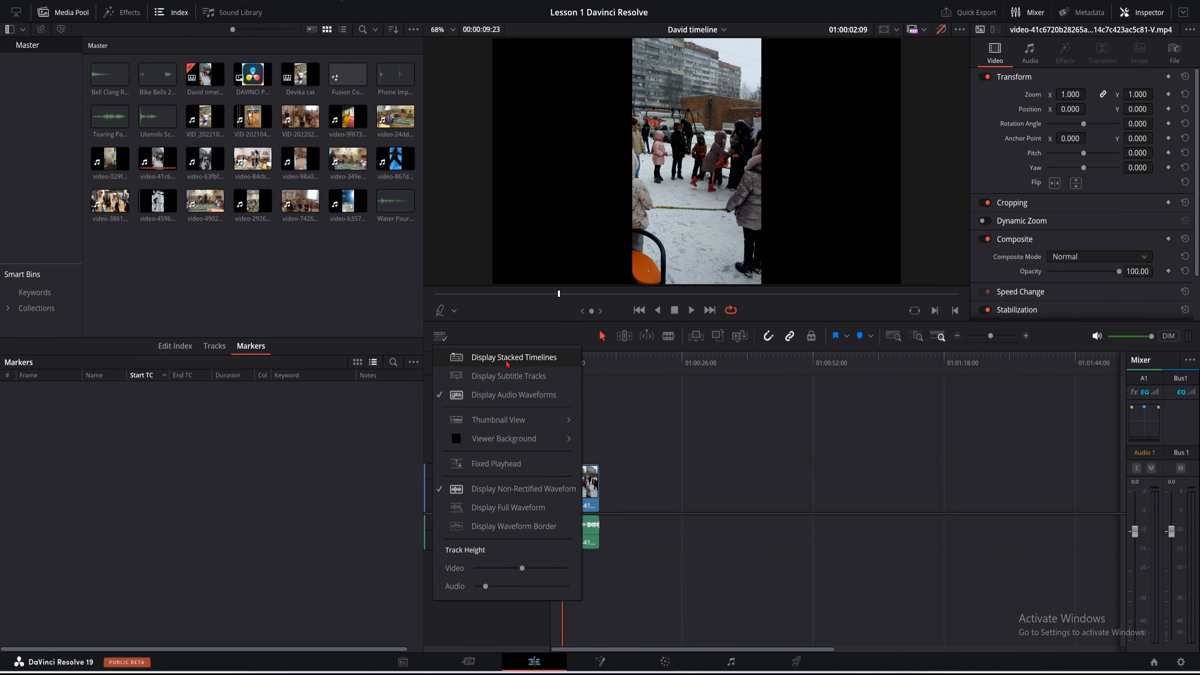
click(507, 359)
Hide the stacked timelines and return the playhead to the start of the snowy playground timeline
click(443, 337)
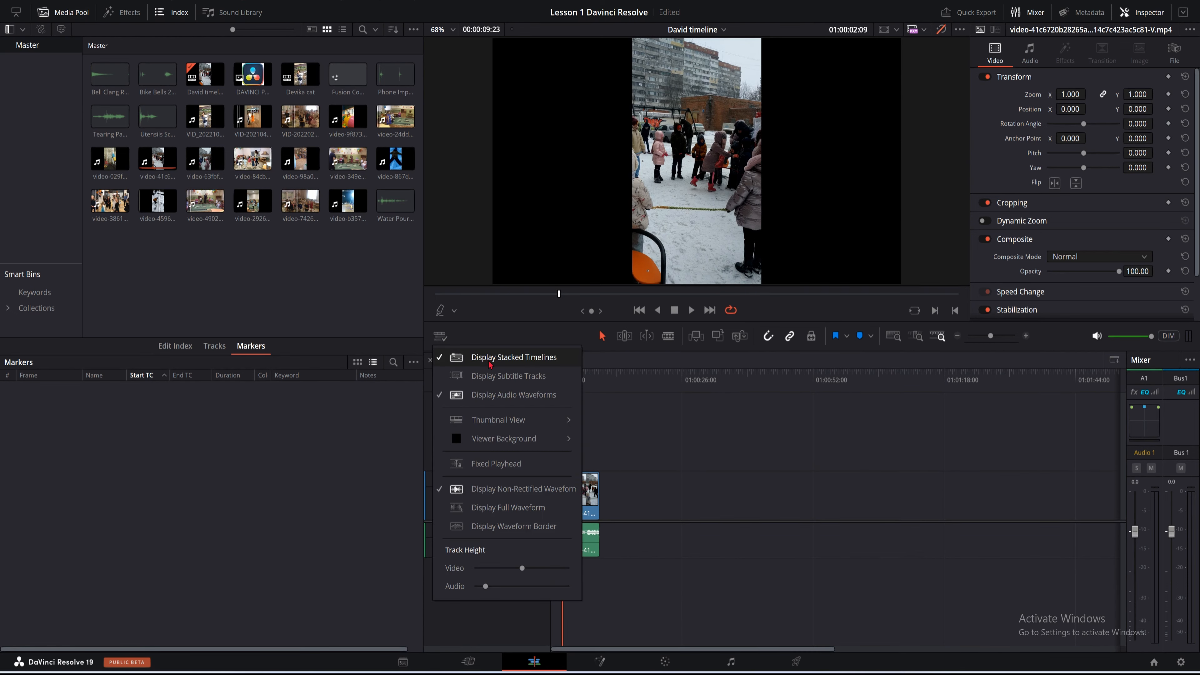
click(497, 362)
drag(566, 366, 552, 366)
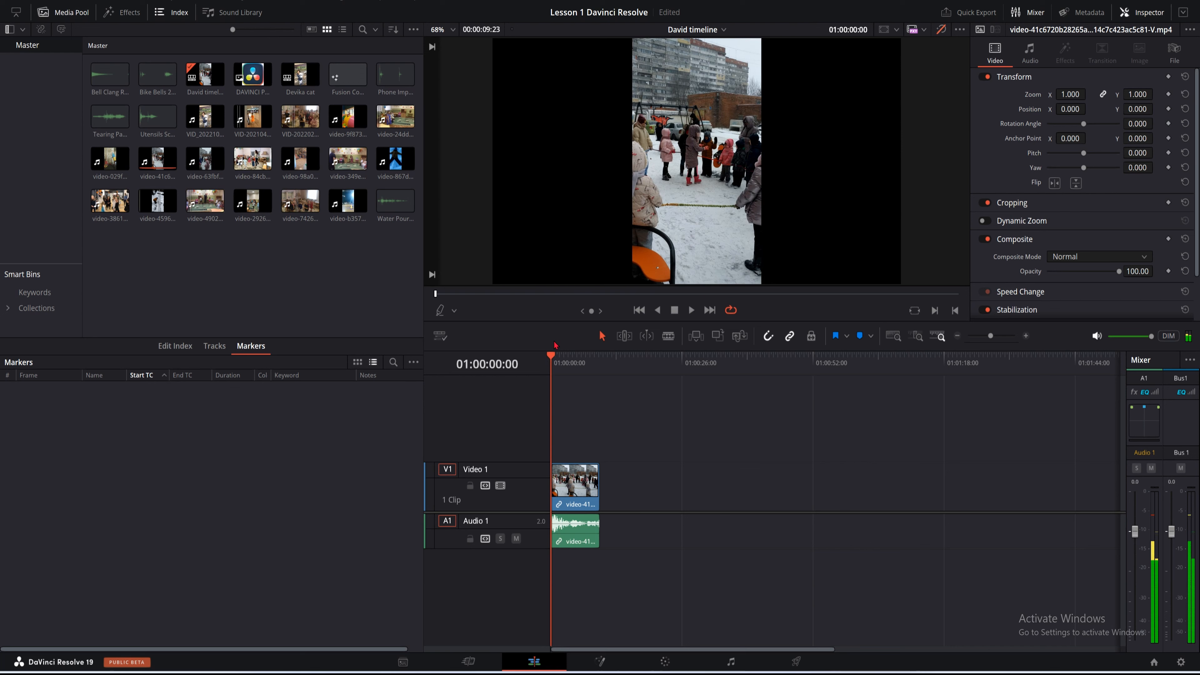
With stacked timelines hidden, switch the viewer to the girl-and-cat timeline and back to the snowy playground timeline
click(724, 30)
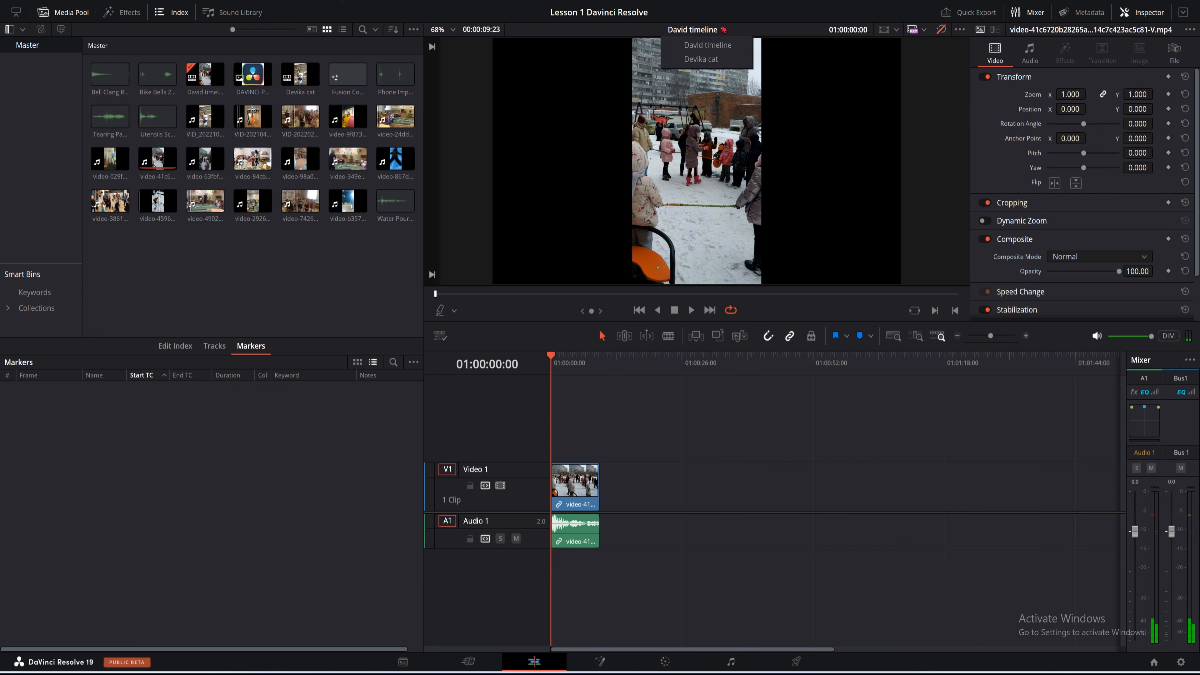
click(702, 60)
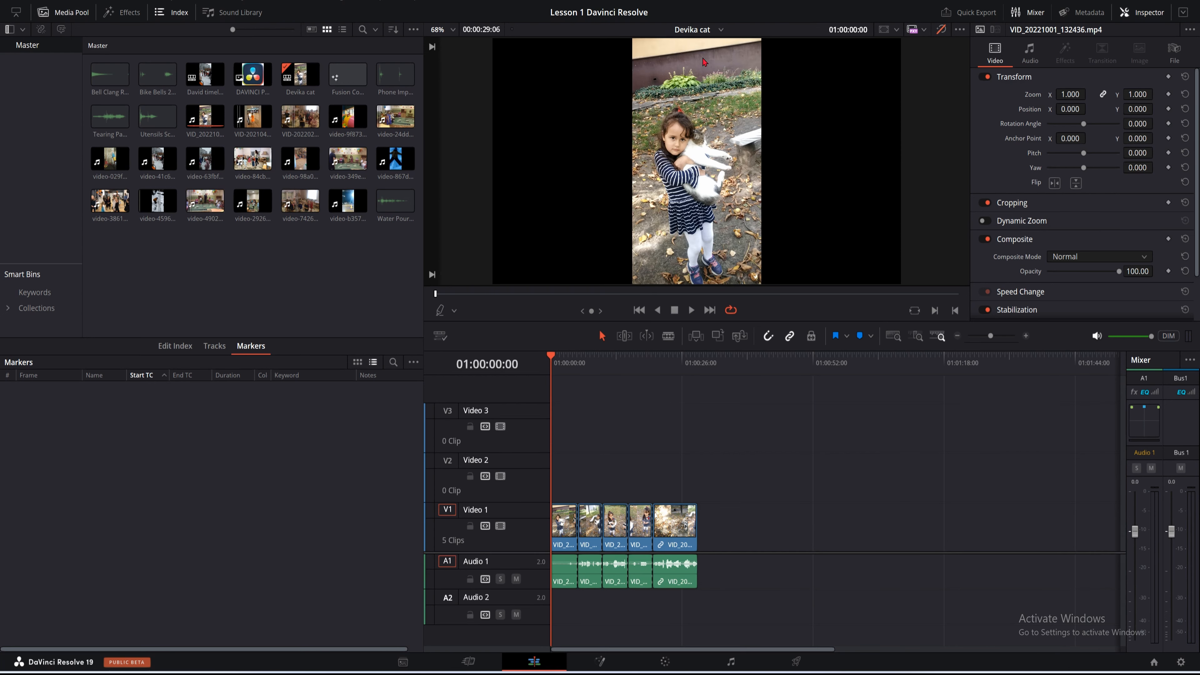
click(717, 28)
click(700, 47)
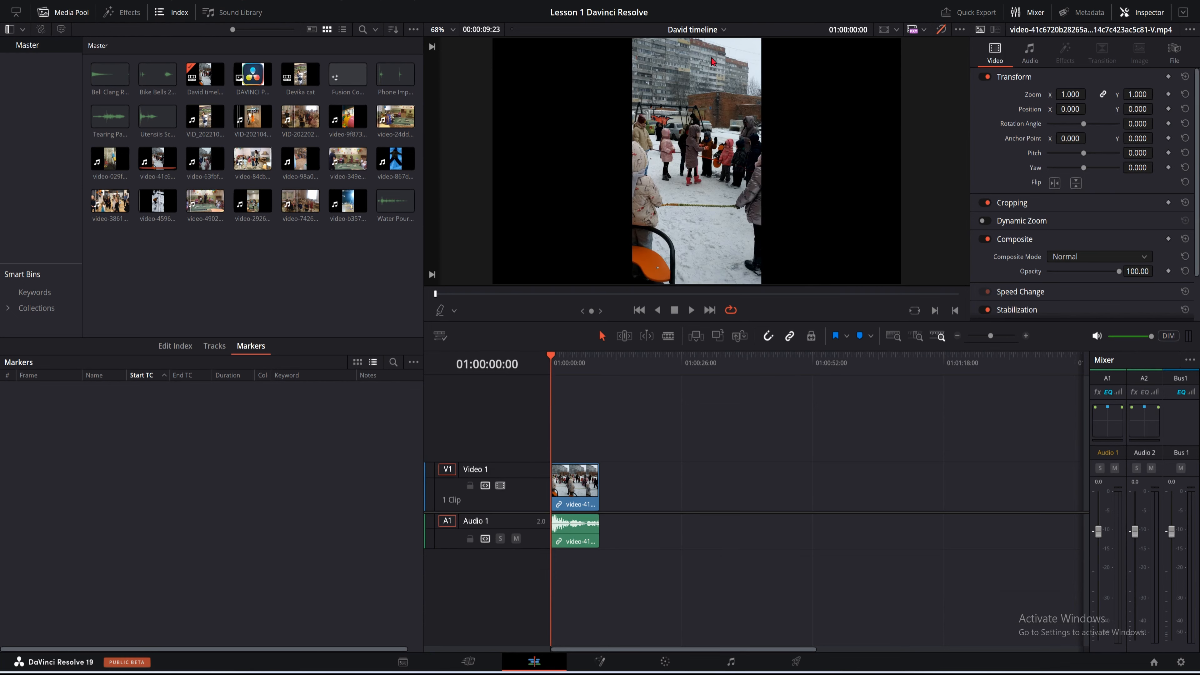
Display stacked timelines again, and switch to the girl-and-cat timeline and back to the snowy playground timeline
click(442, 337)
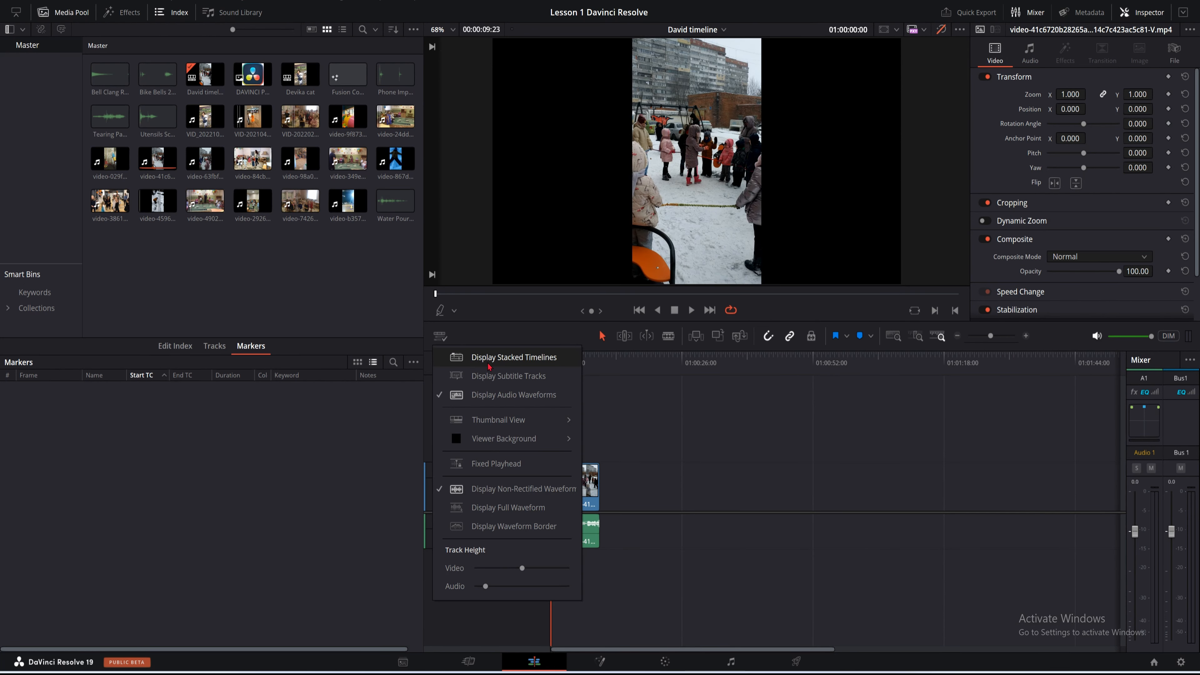
click(448, 338)
click(441, 337)
click(492, 361)
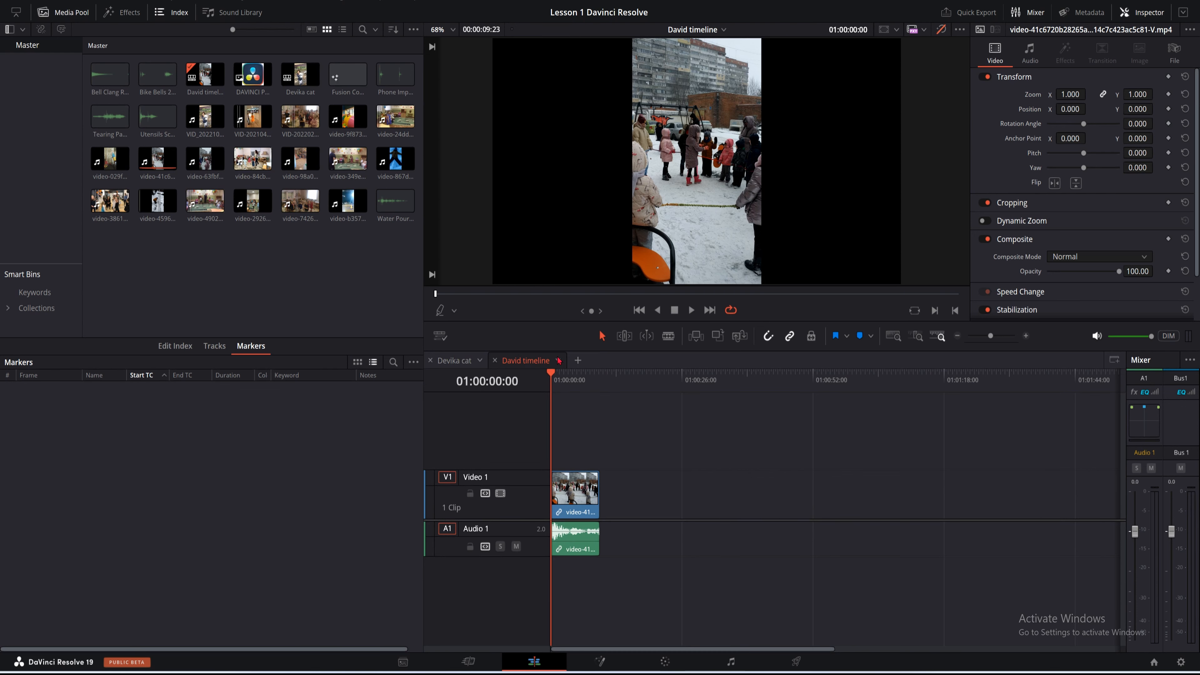
click(461, 361)
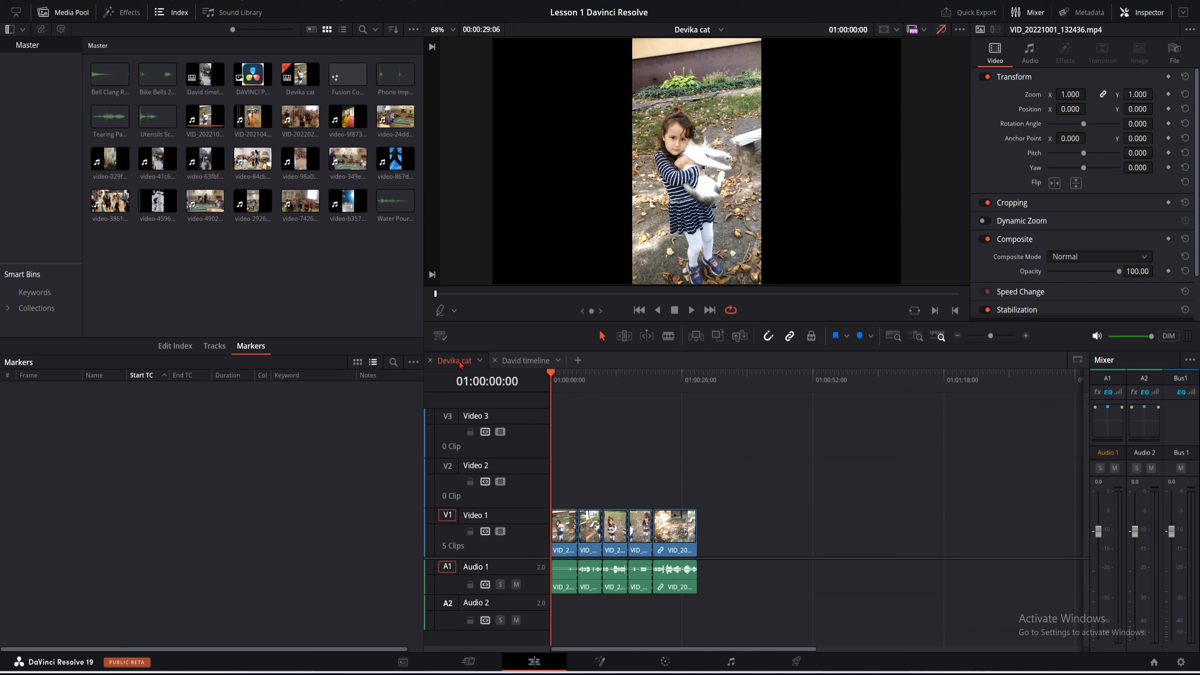
click(529, 364)
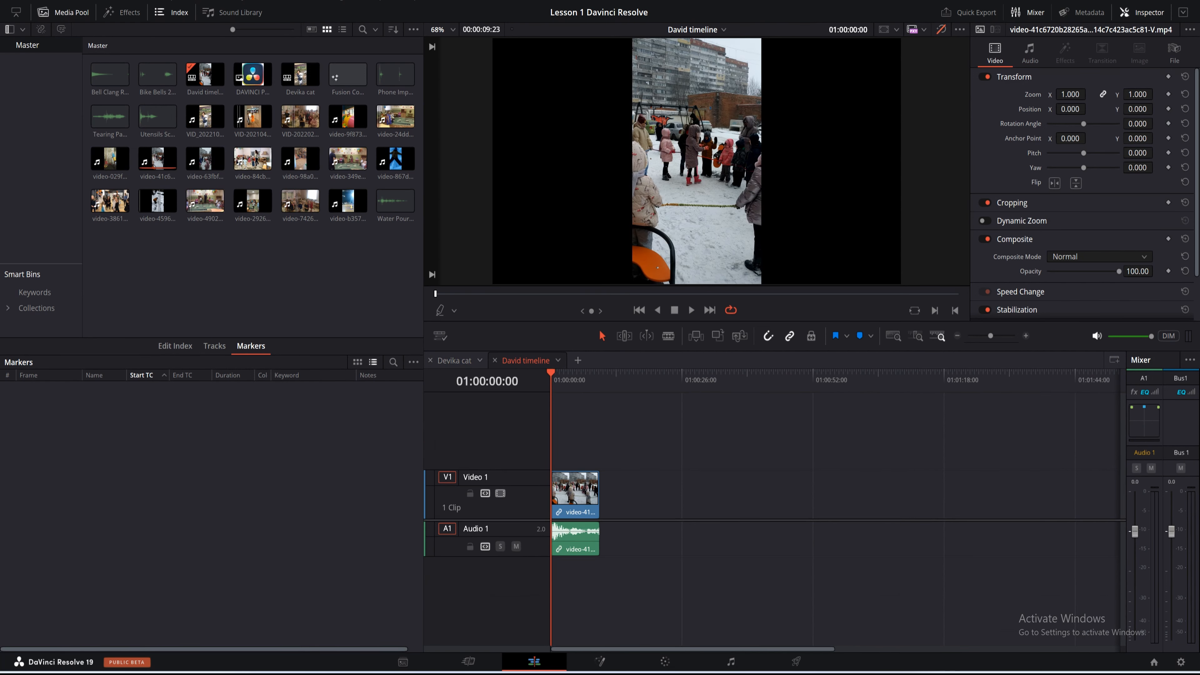
Switch the viewer to the girl-and-cat timeline once more and back to the snowy playground timeline
click(724, 30)
click(704, 45)
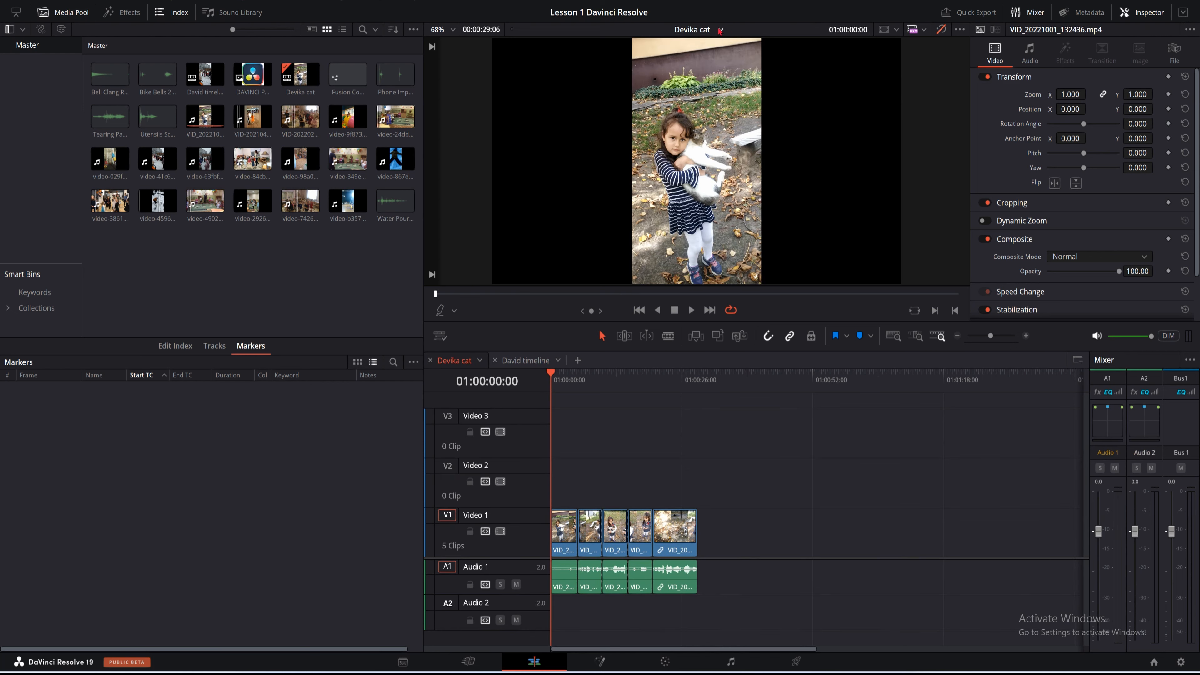
click(709, 29)
click(715, 45)
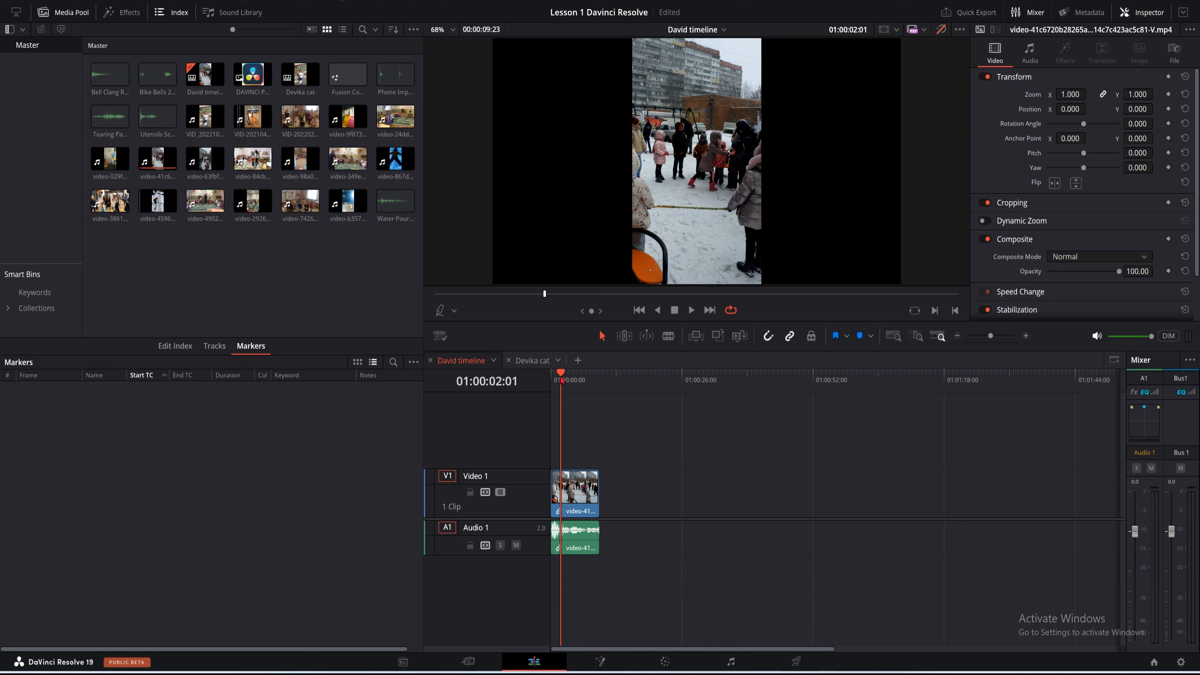
Mark an in point at 01:00:02:24 and an out point at 01:00:07:24 on the snowy playground timeline
drag(561, 377, 566, 376)
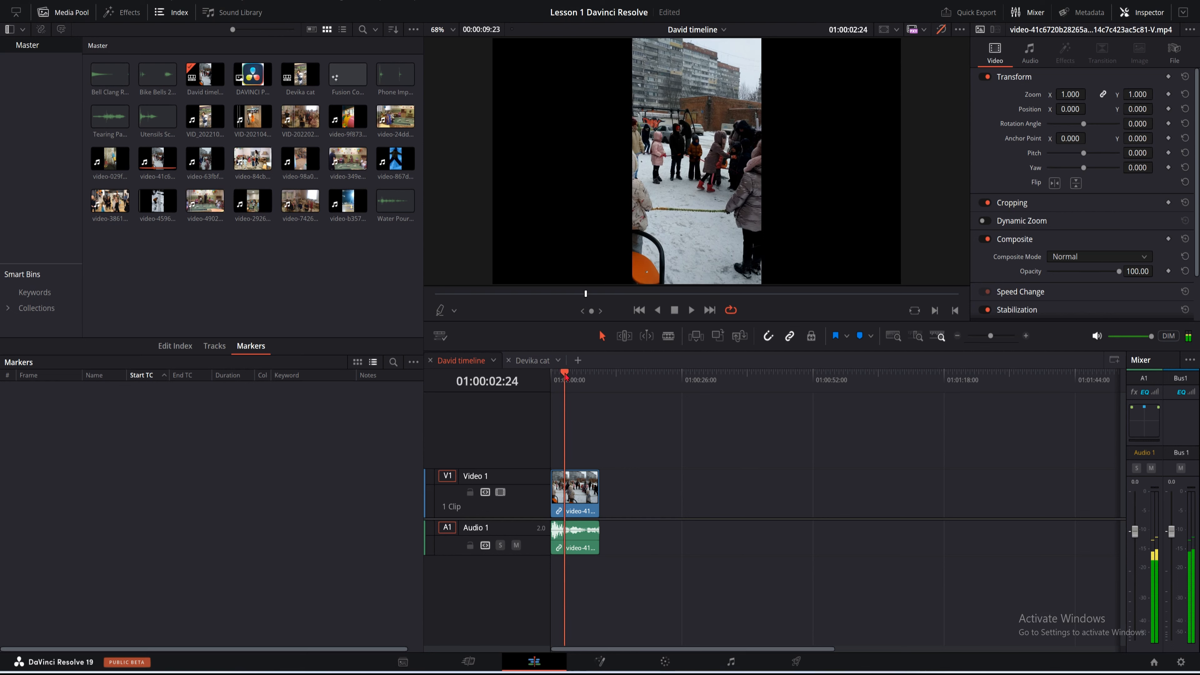
click(935, 311)
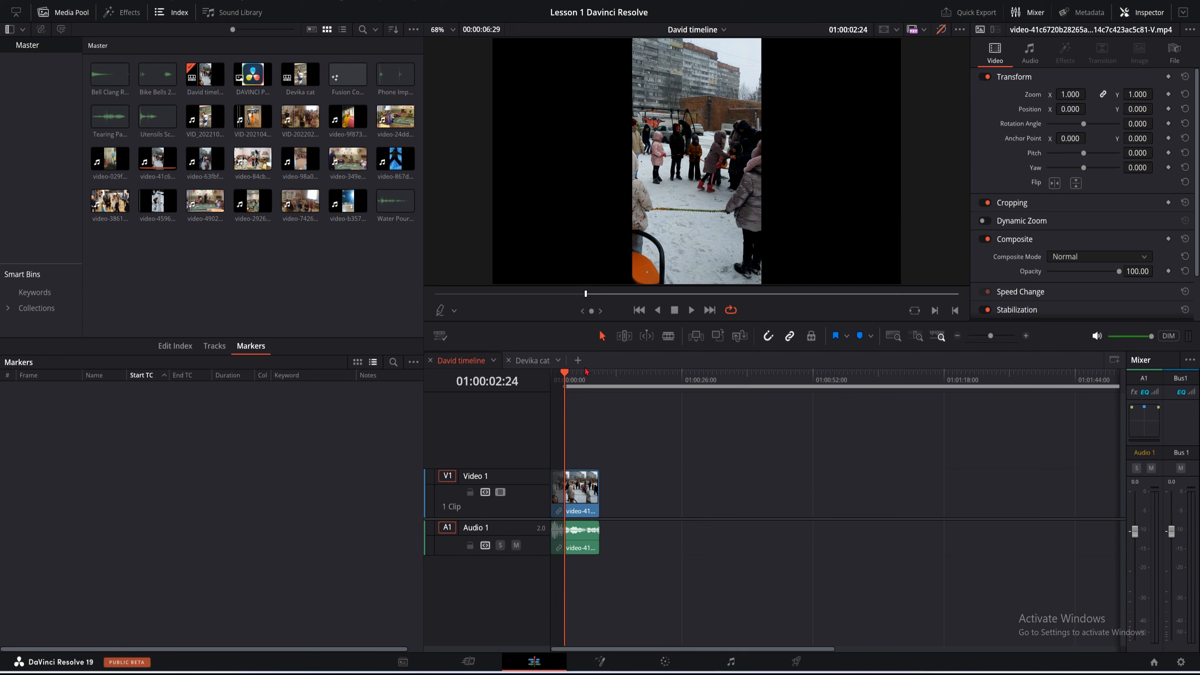
drag(565, 376, 592, 377)
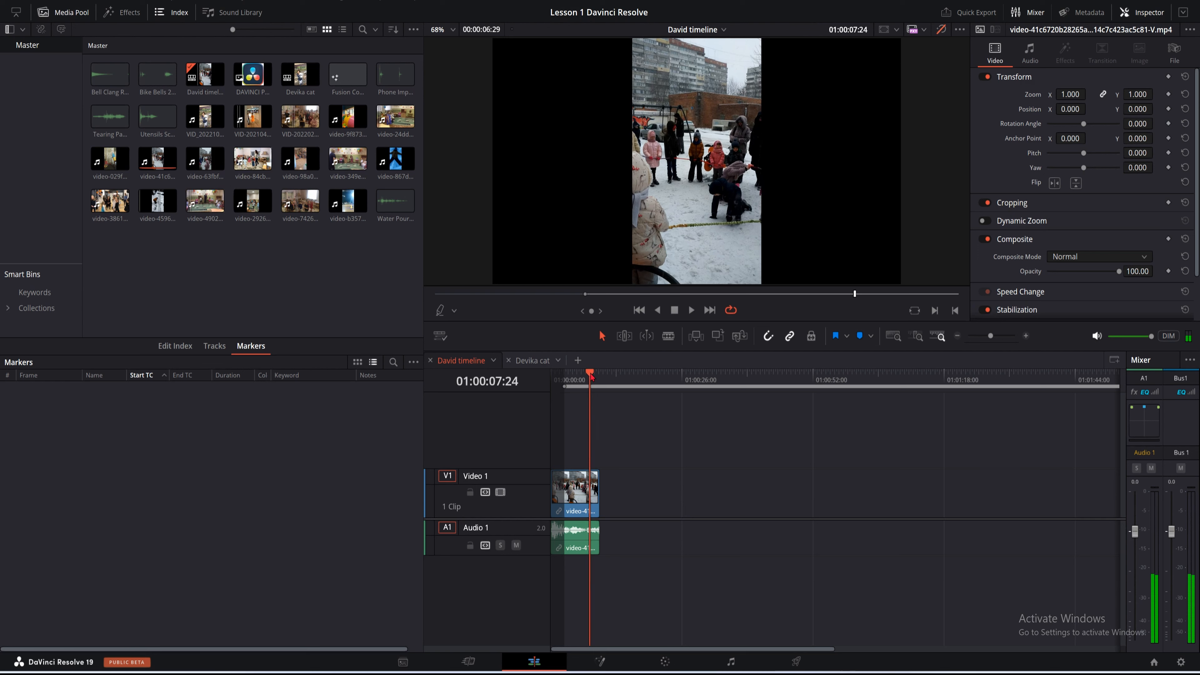
click(955, 311)
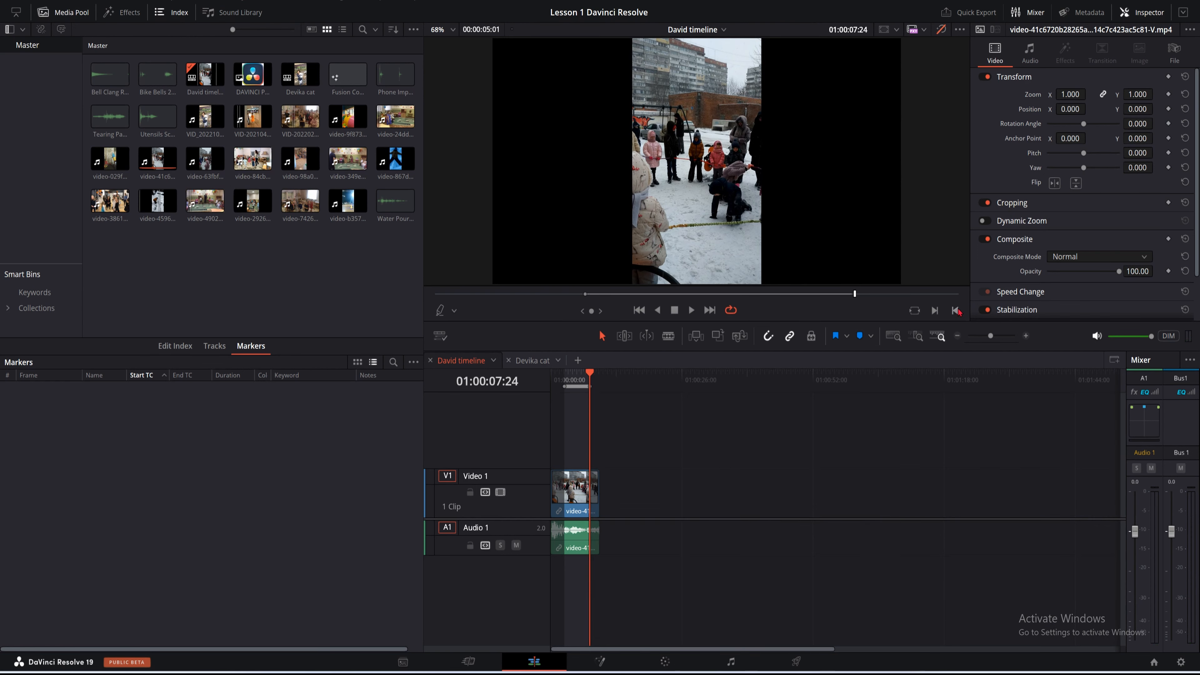
Play the marked range in a loop from its in point, and return the playhead to 01:00:02:24
drag(590, 376, 565, 376)
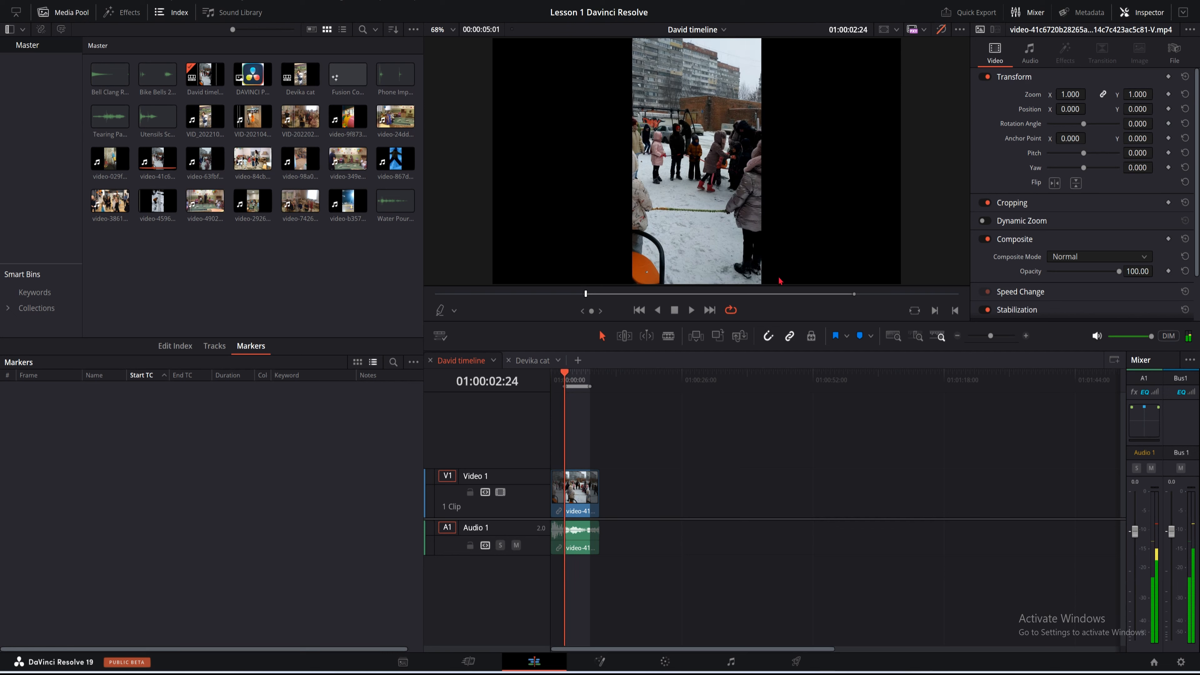
click(690, 311)
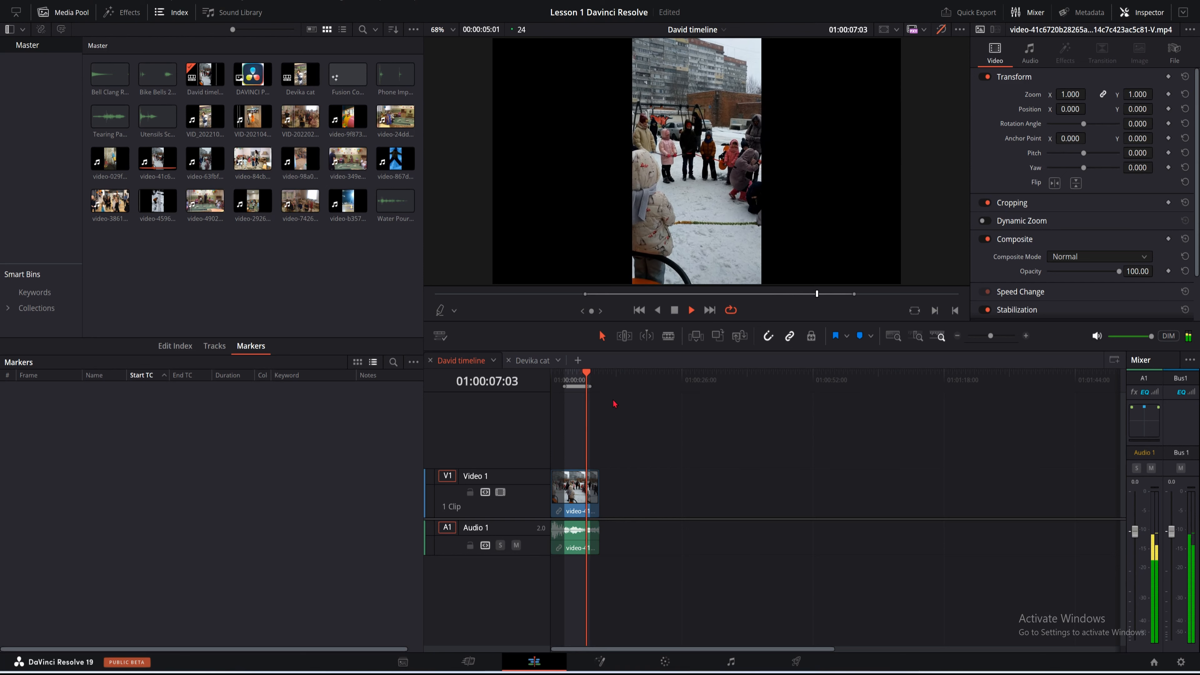
click(676, 311)
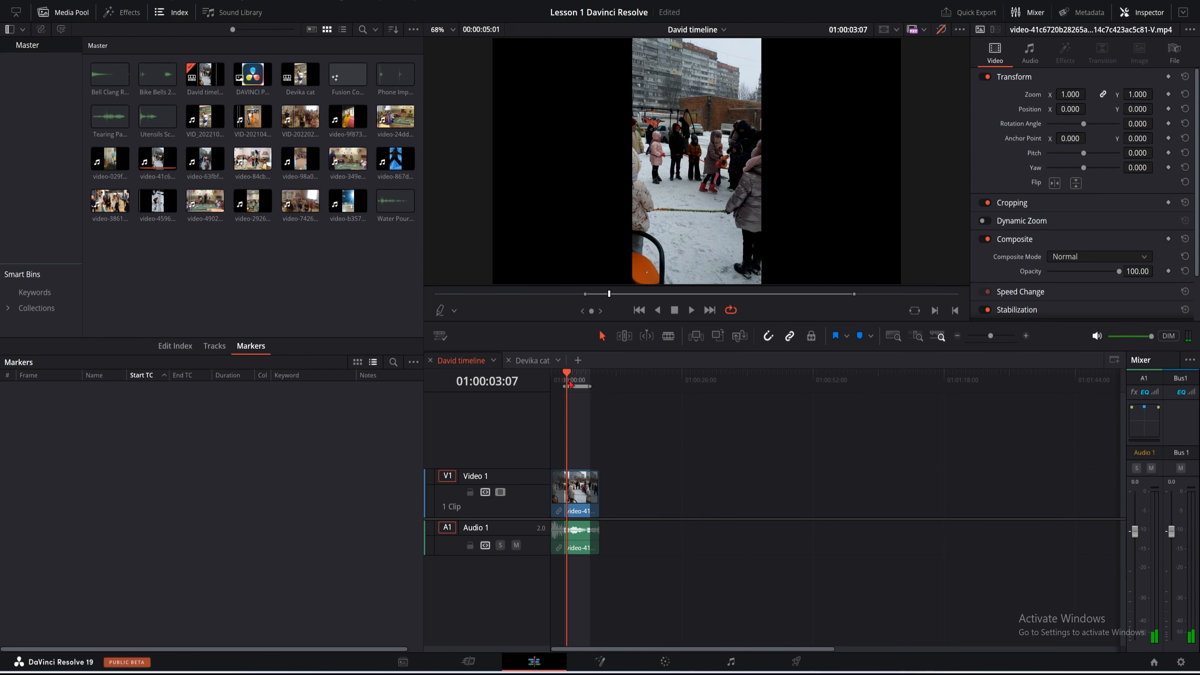
drag(571, 384, 566, 385)
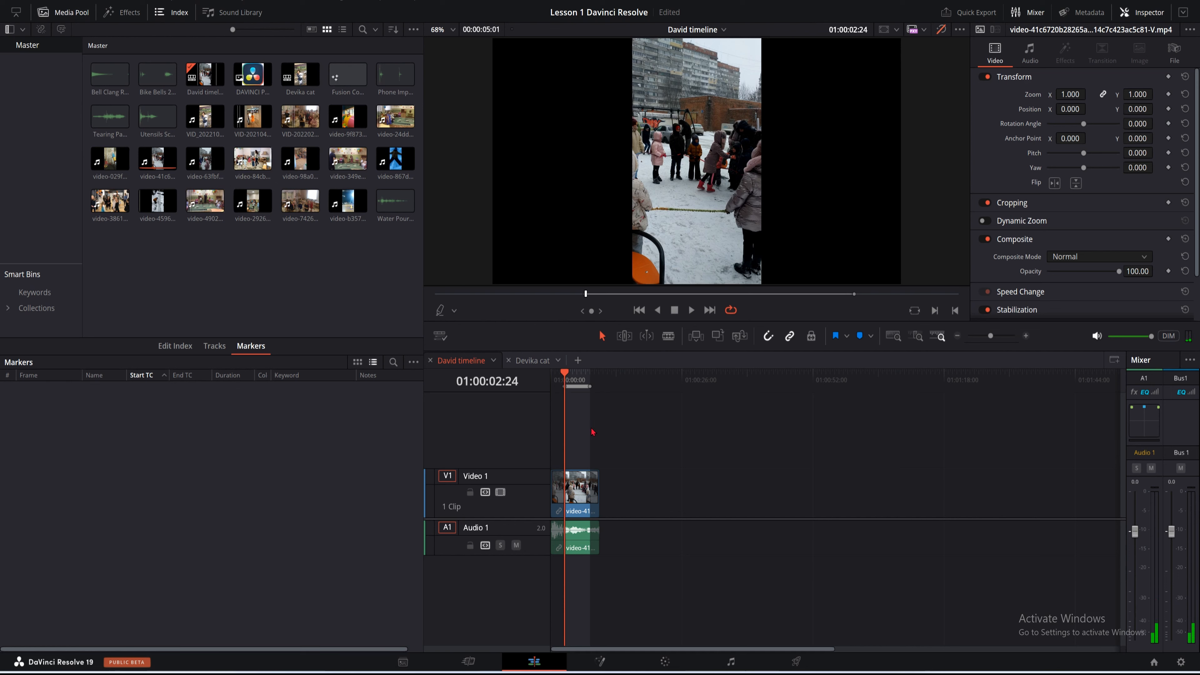
key(space)
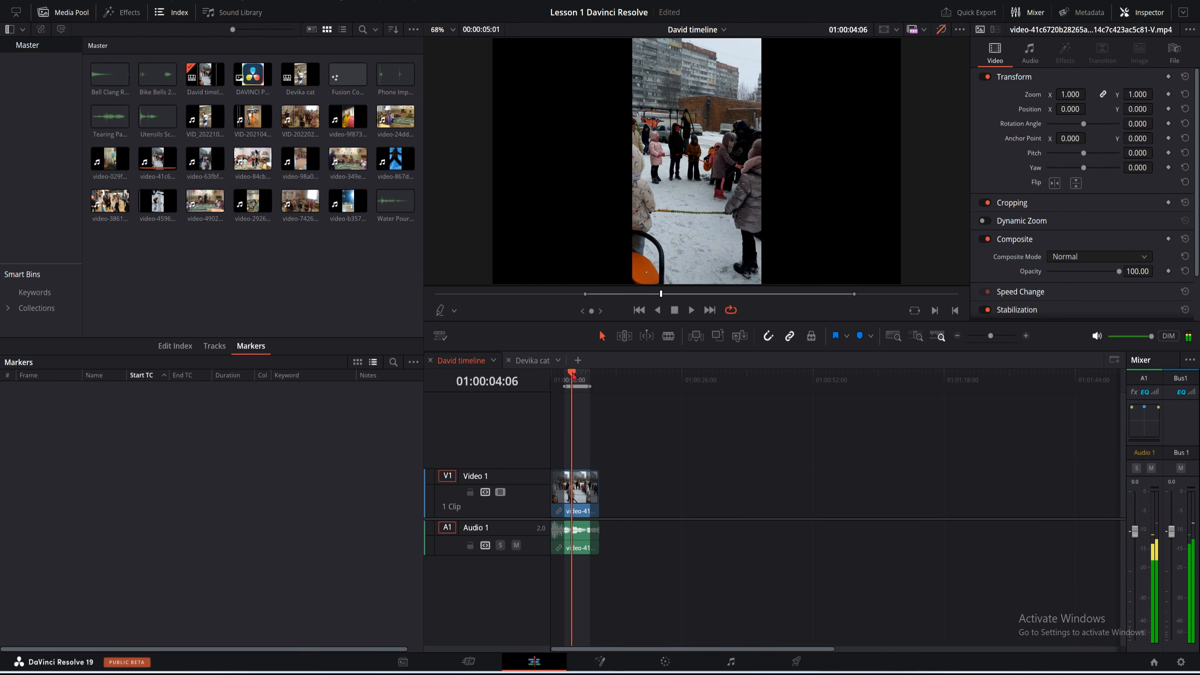
mouse_move(569, 377)
mouse_down()
mouse_move(588, 378)
mouse_move(570, 378)
mouse_up()
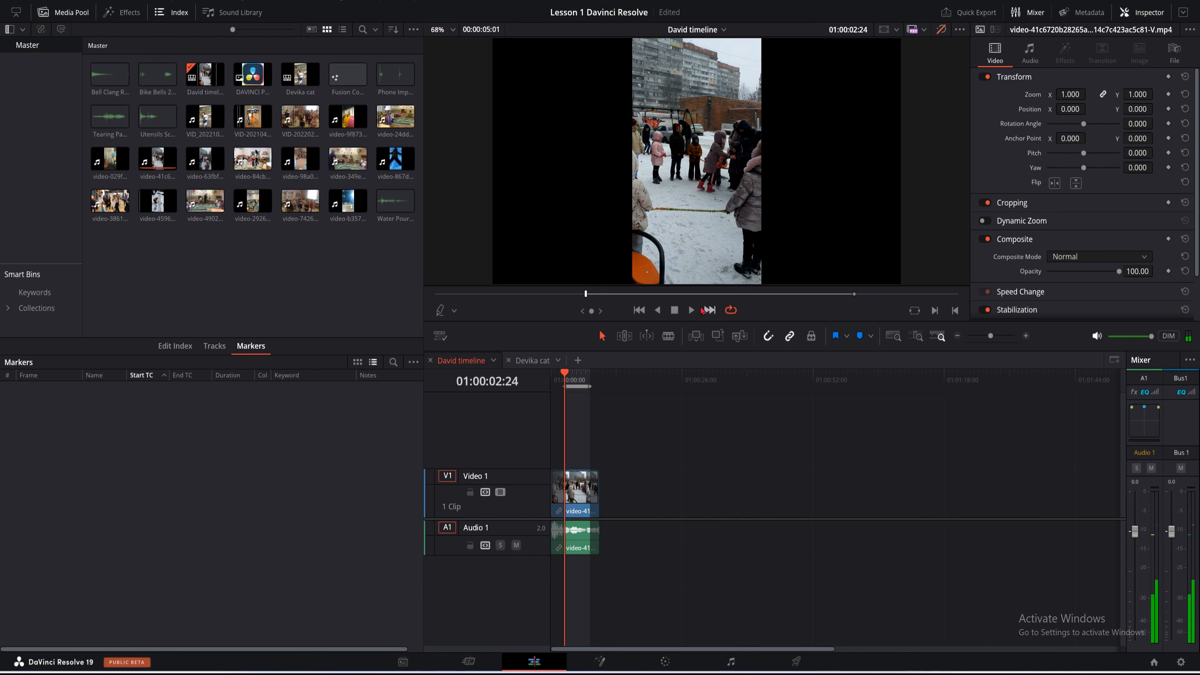
Replay the marked range several times from its in point, stopping and resetting the playhead between runs
click(689, 312)
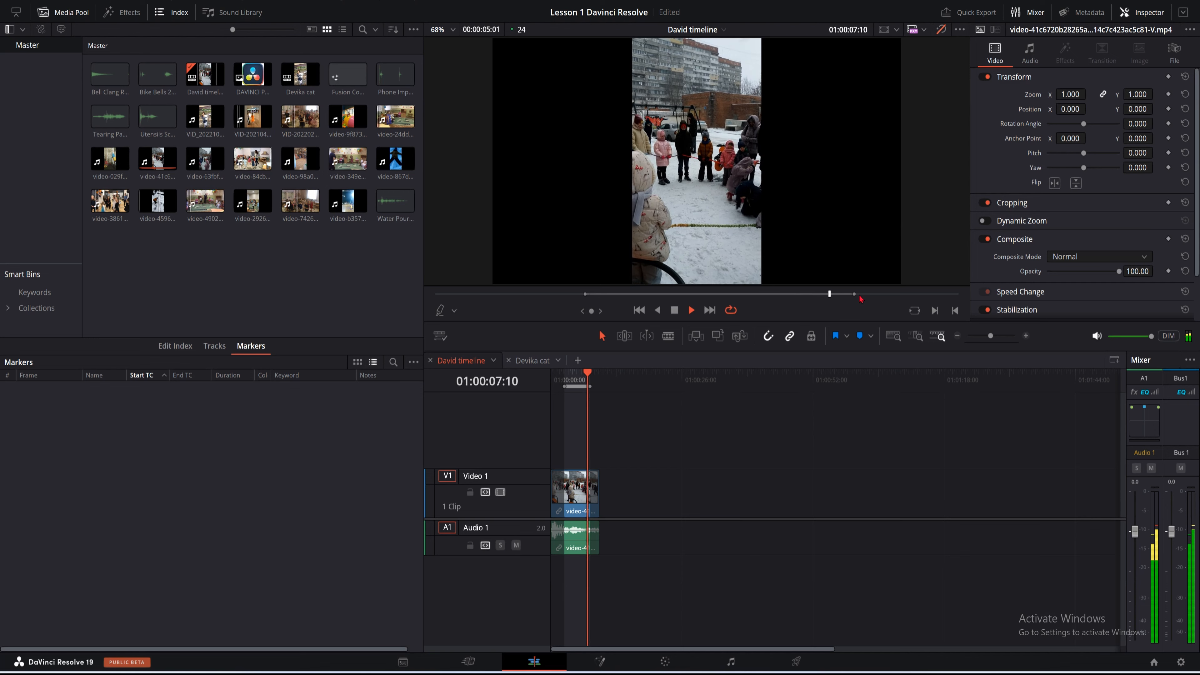
click(676, 311)
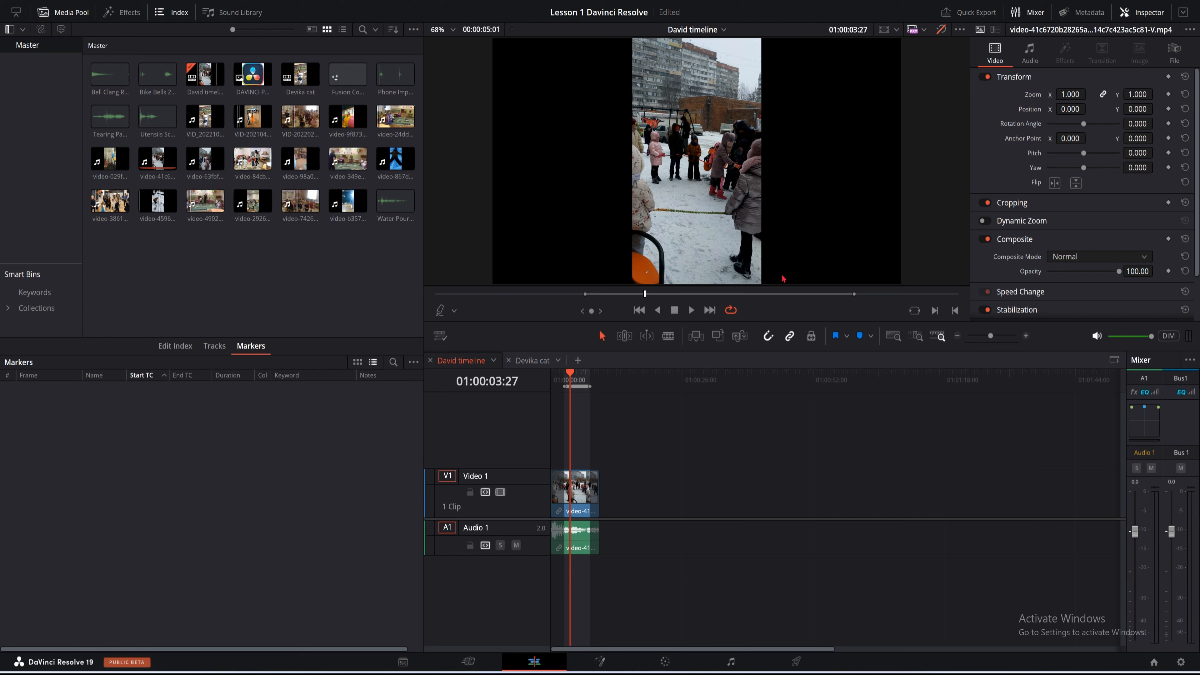
click(566, 378)
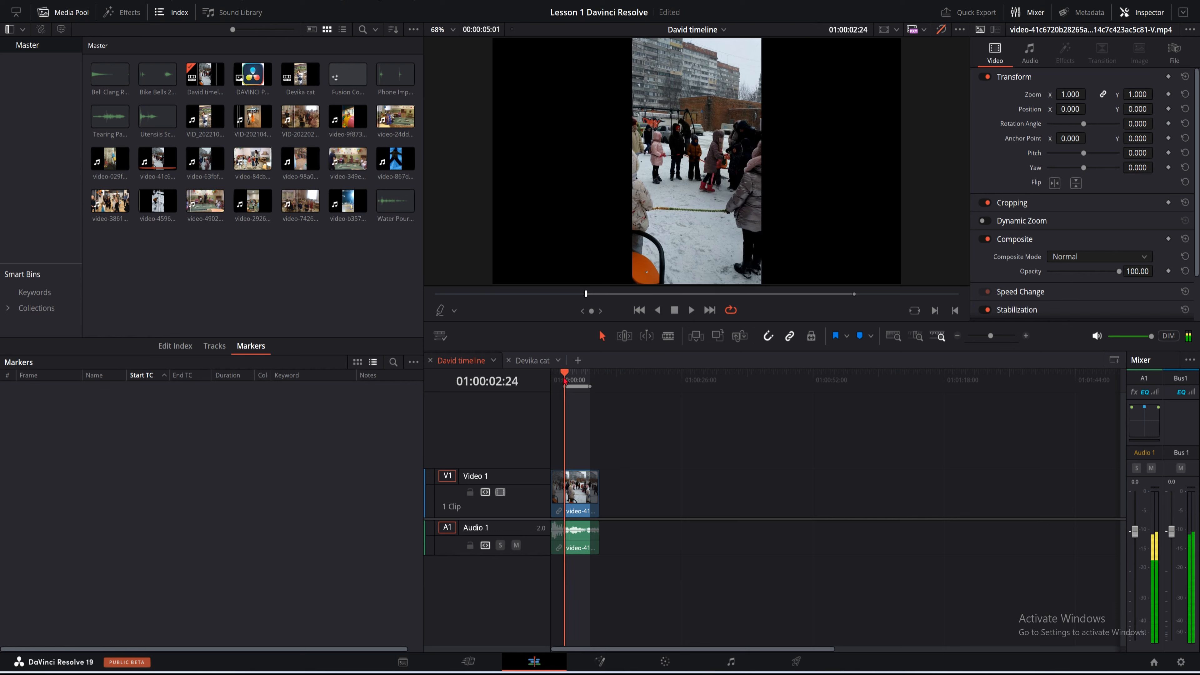
click(692, 309)
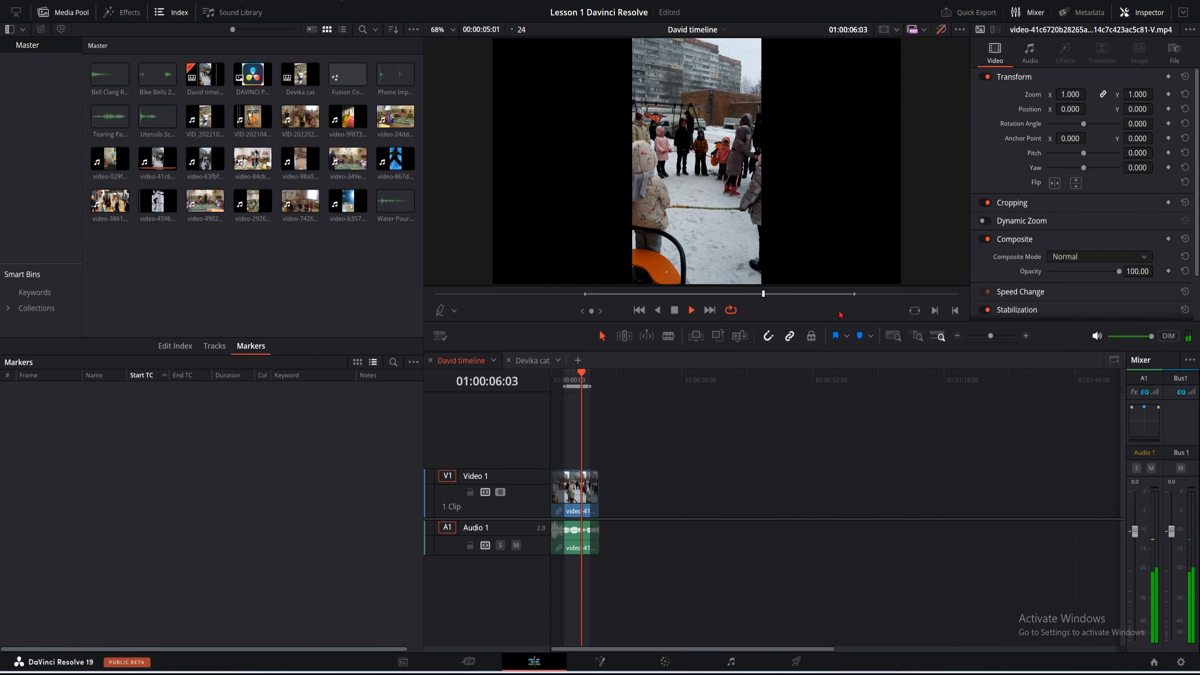
click(674, 311)
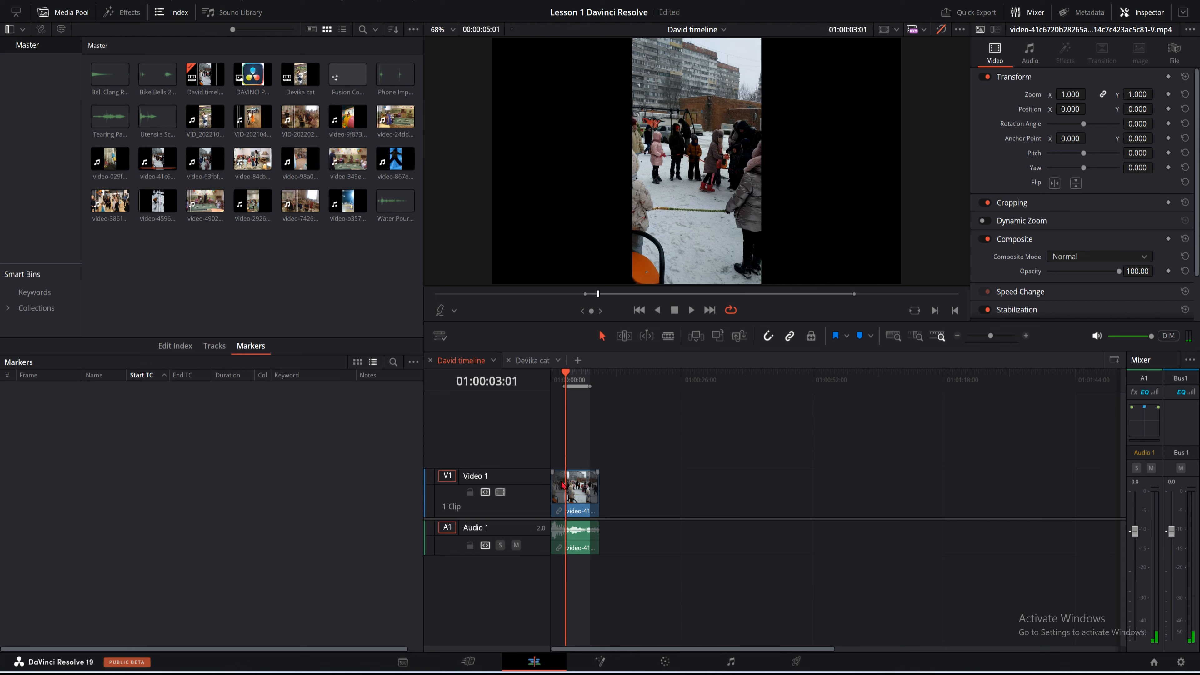
mouse_move(565, 376)
mouse_down()
mouse_move(591, 378)
mouse_move(564, 377)
mouse_up()
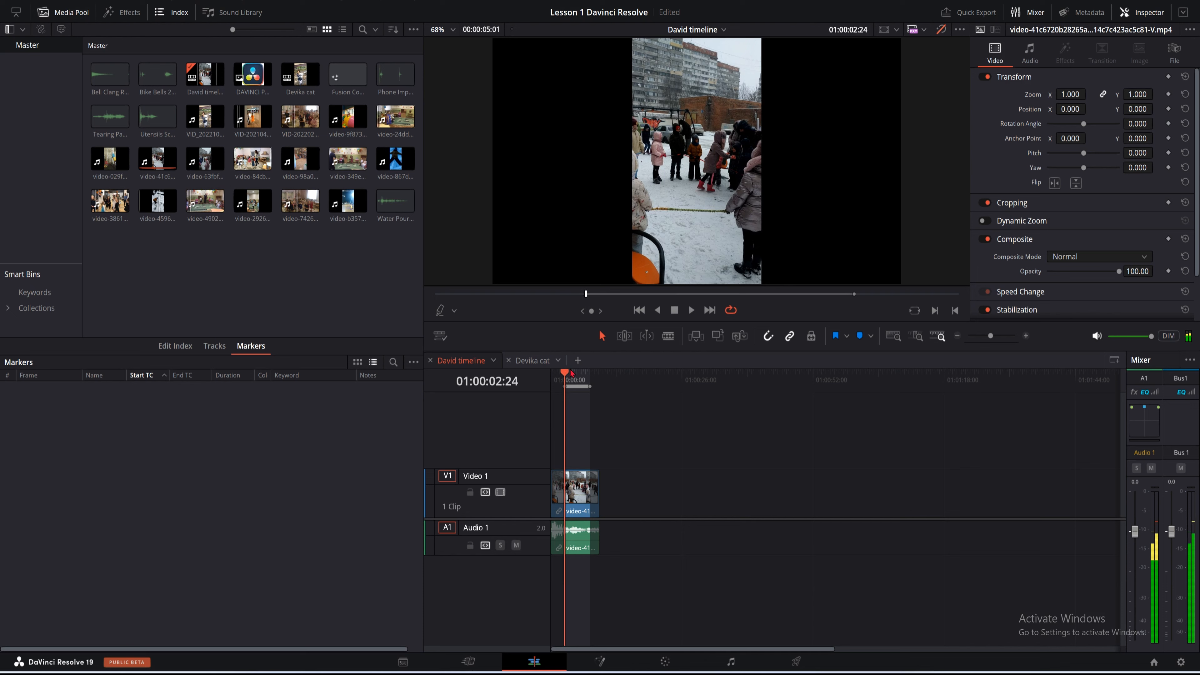
click(691, 312)
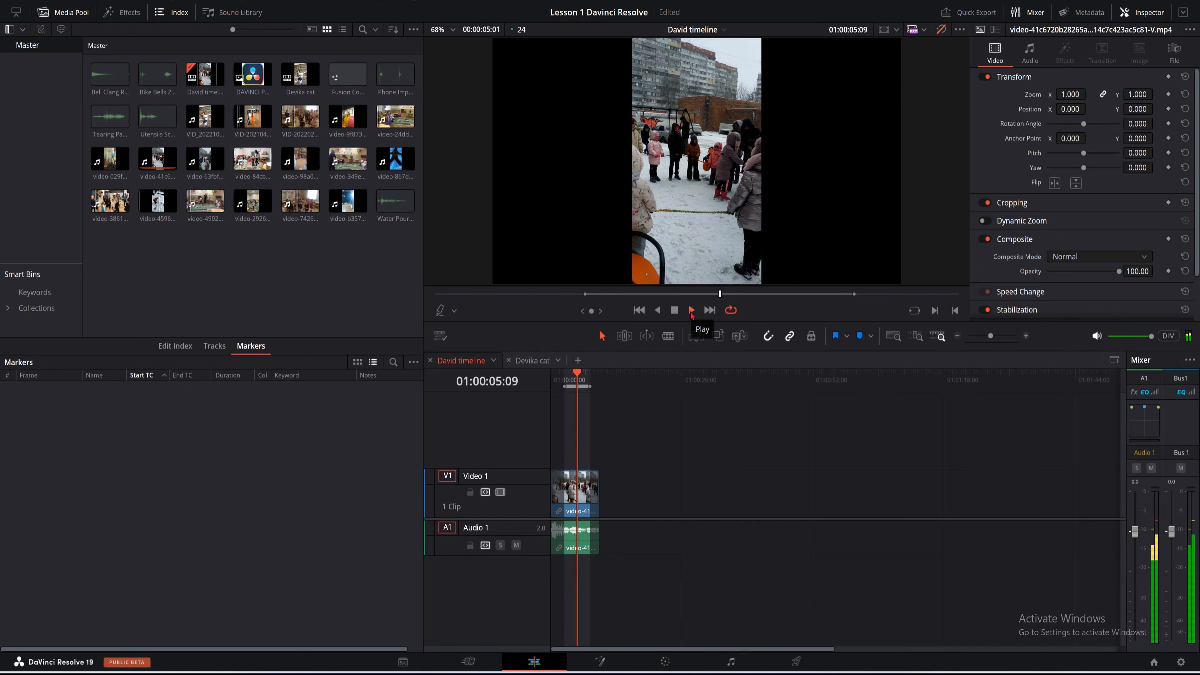
click(691, 312)
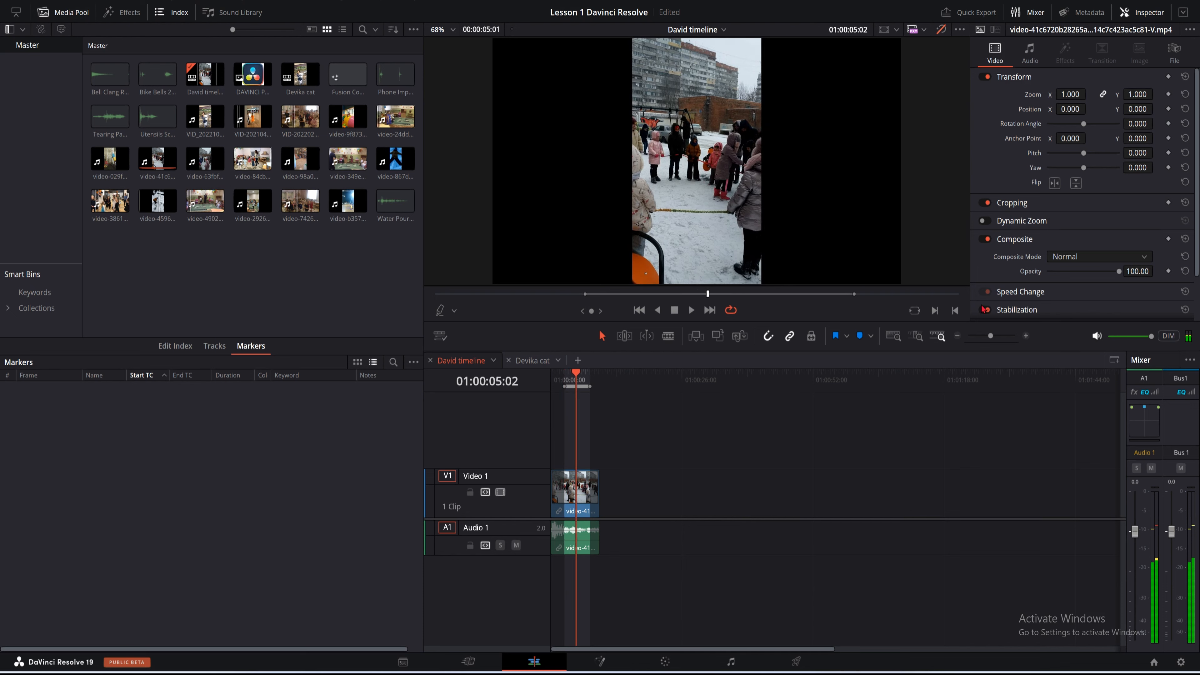
Show the source clip's matching frame in the viewer, then return to 01:00:02:24 on the timeline and briefly play the range
click(915, 311)
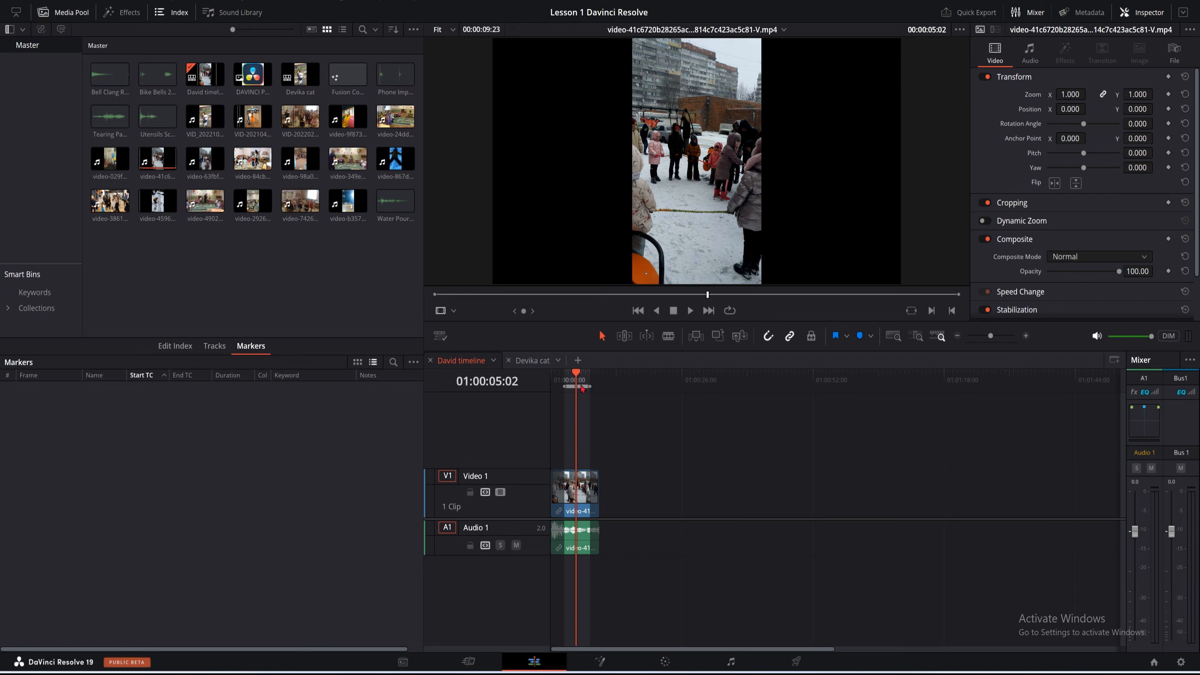
mouse_move(573, 377)
mouse_down()
mouse_move(551, 377)
mouse_move(564, 377)
mouse_up()
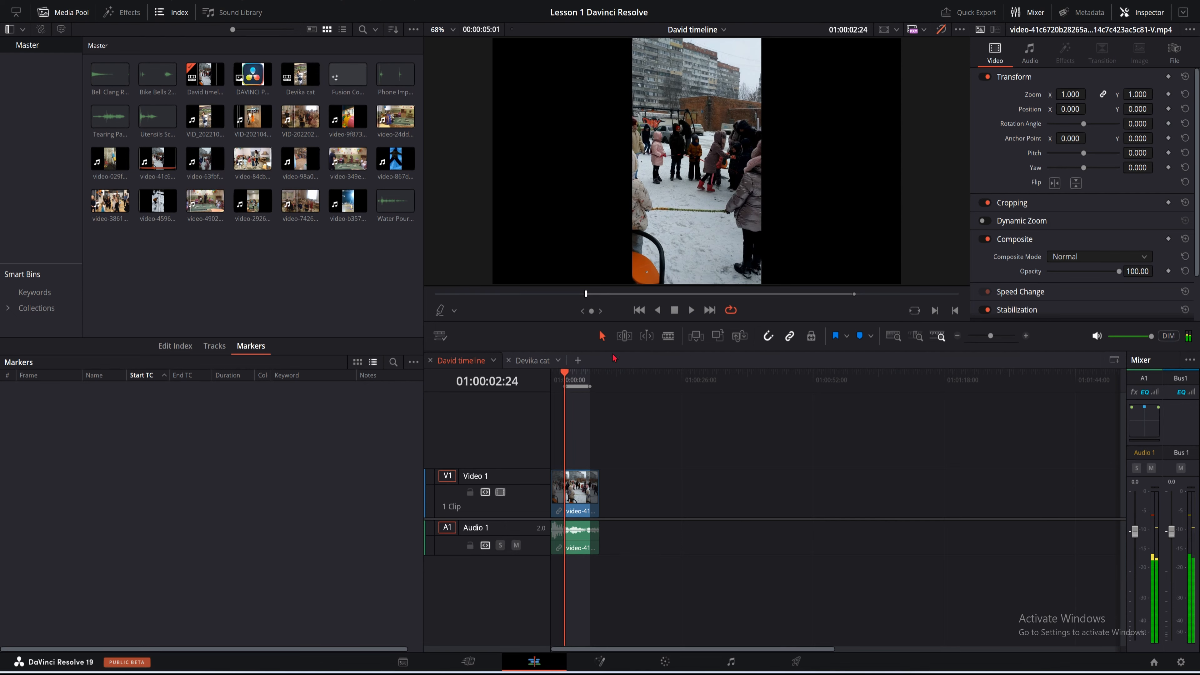
click(692, 310)
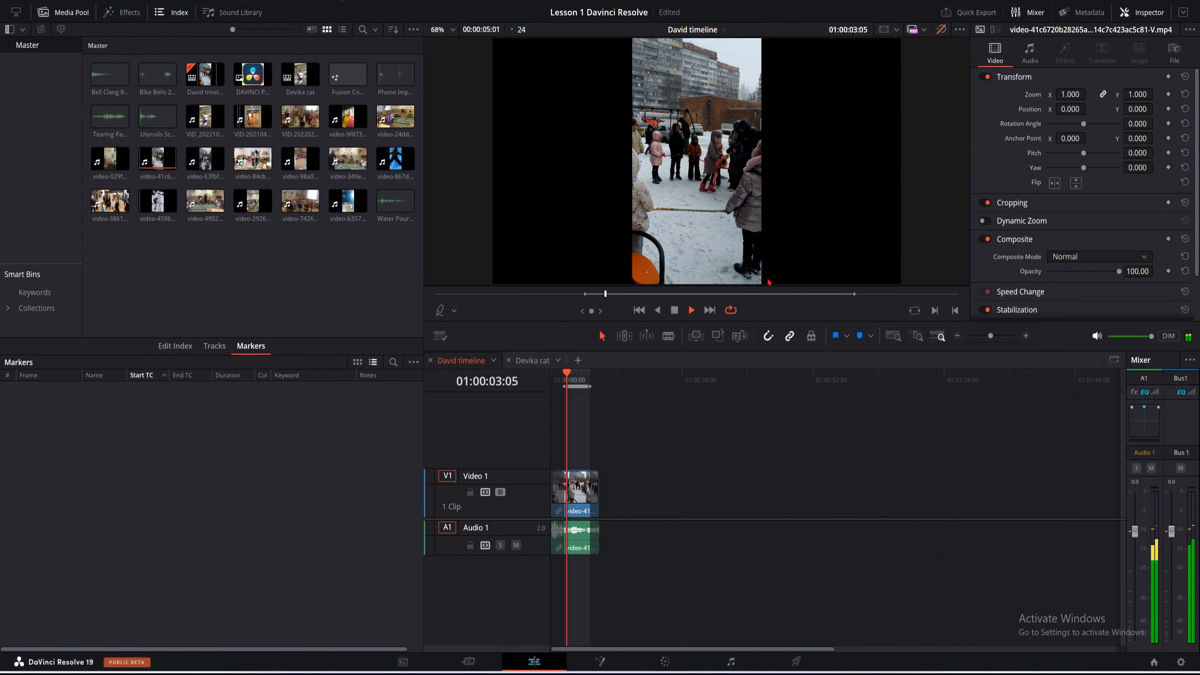
click(675, 310)
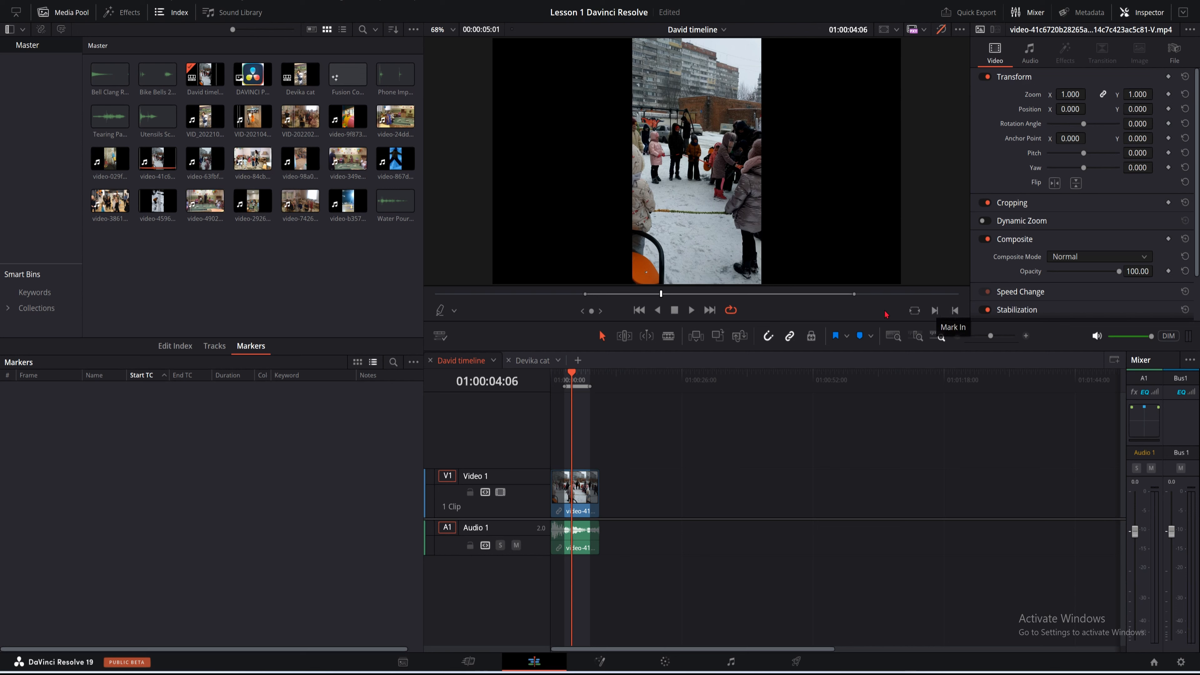
Undo the out and in marks on the snowy playground timeline
key(ctrl+z)
key(ctrl+z)
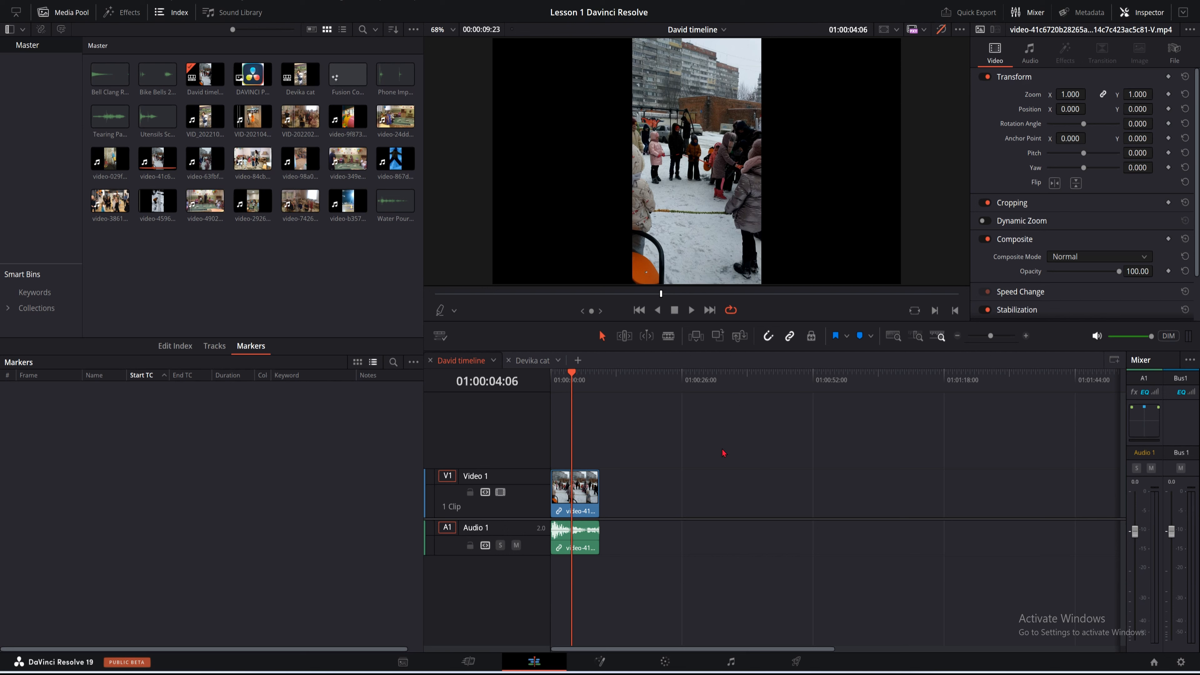
Mark a new range from 01:00:01:15 to 01:00:07:11, play it in a loop and stop playback
drag(586, 382, 558, 382)
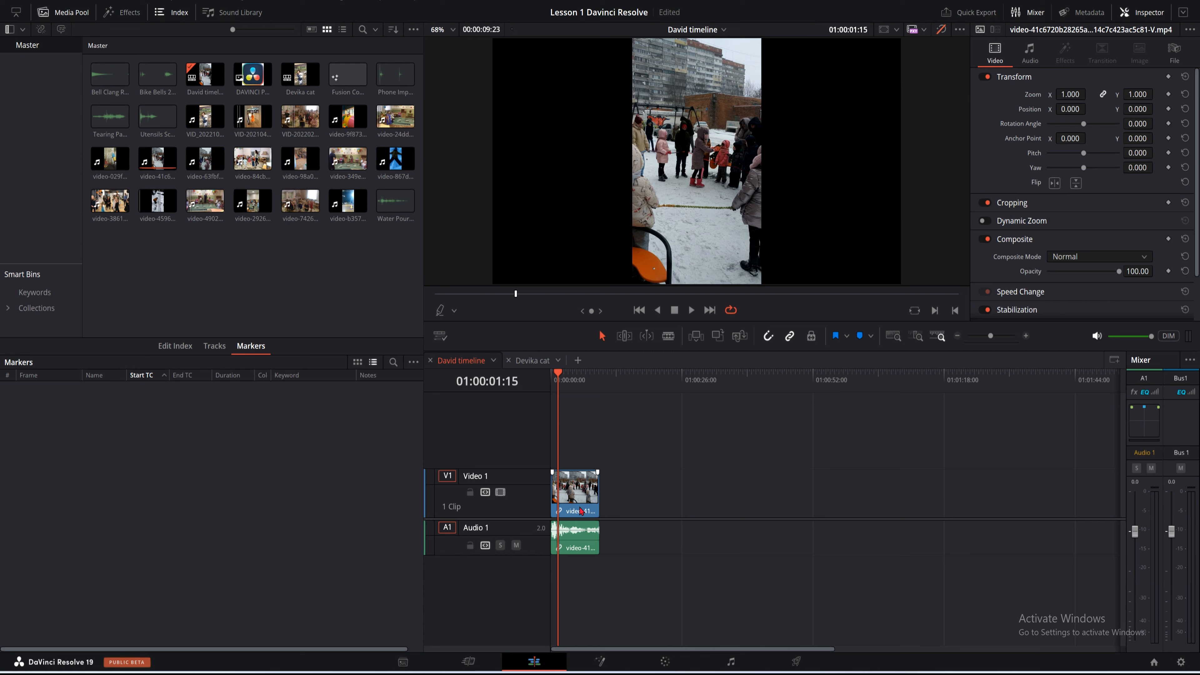
key(i)
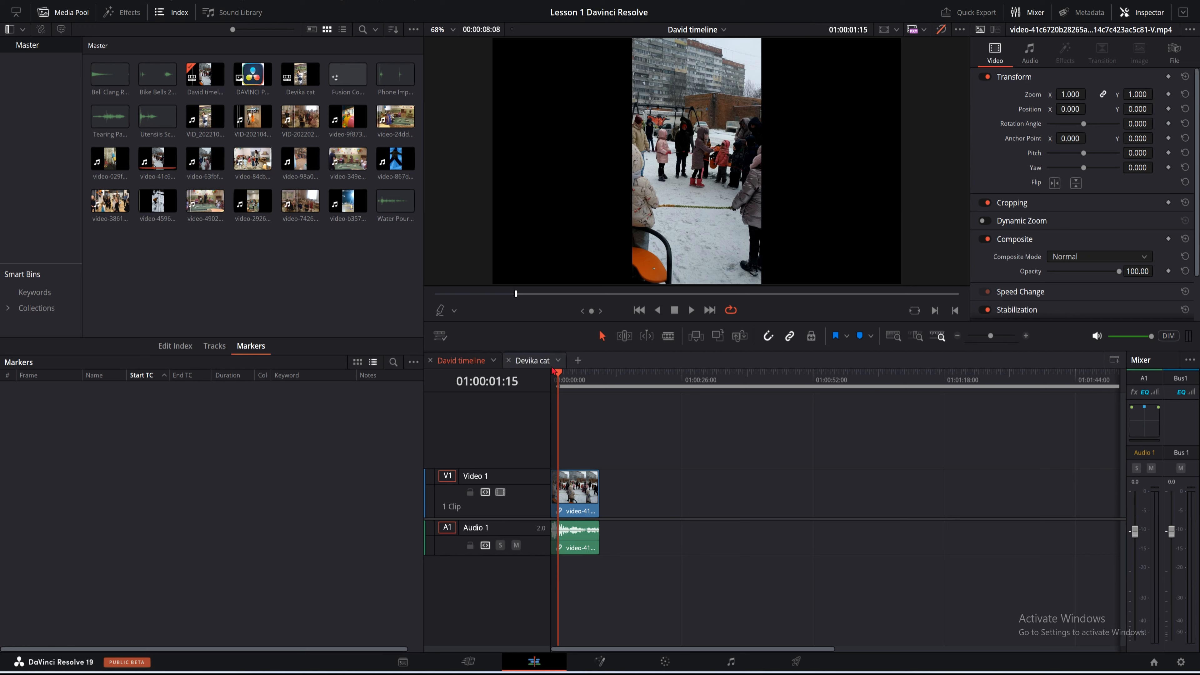
drag(562, 378, 589, 388)
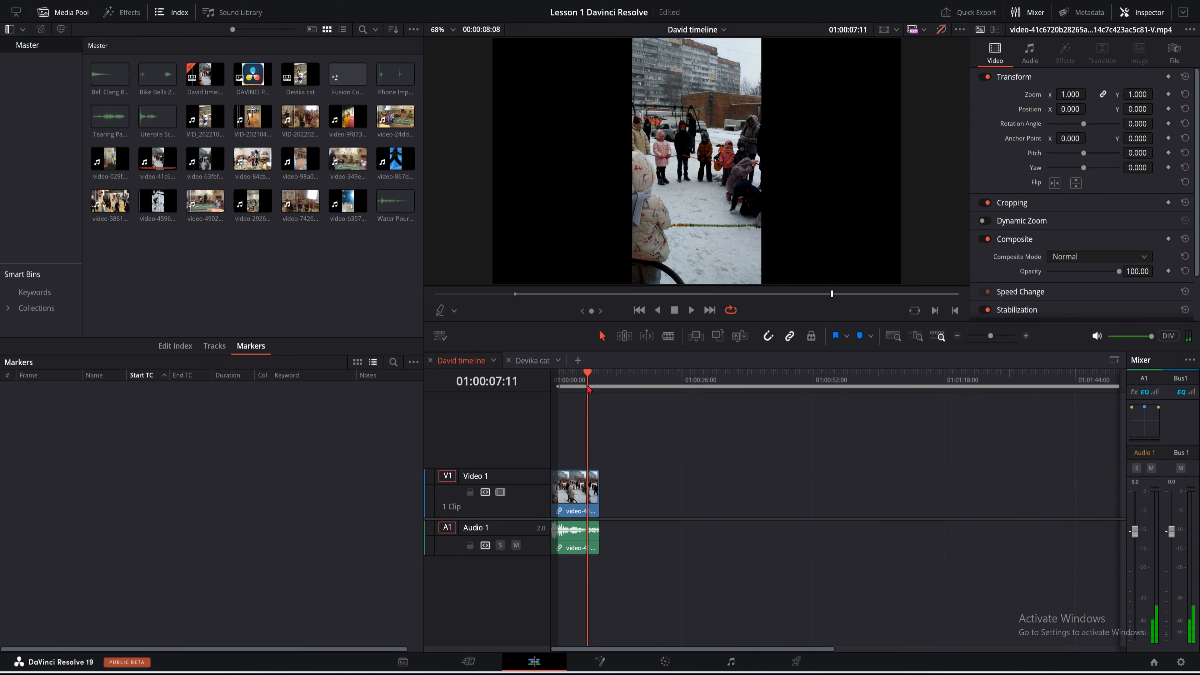
key(o)
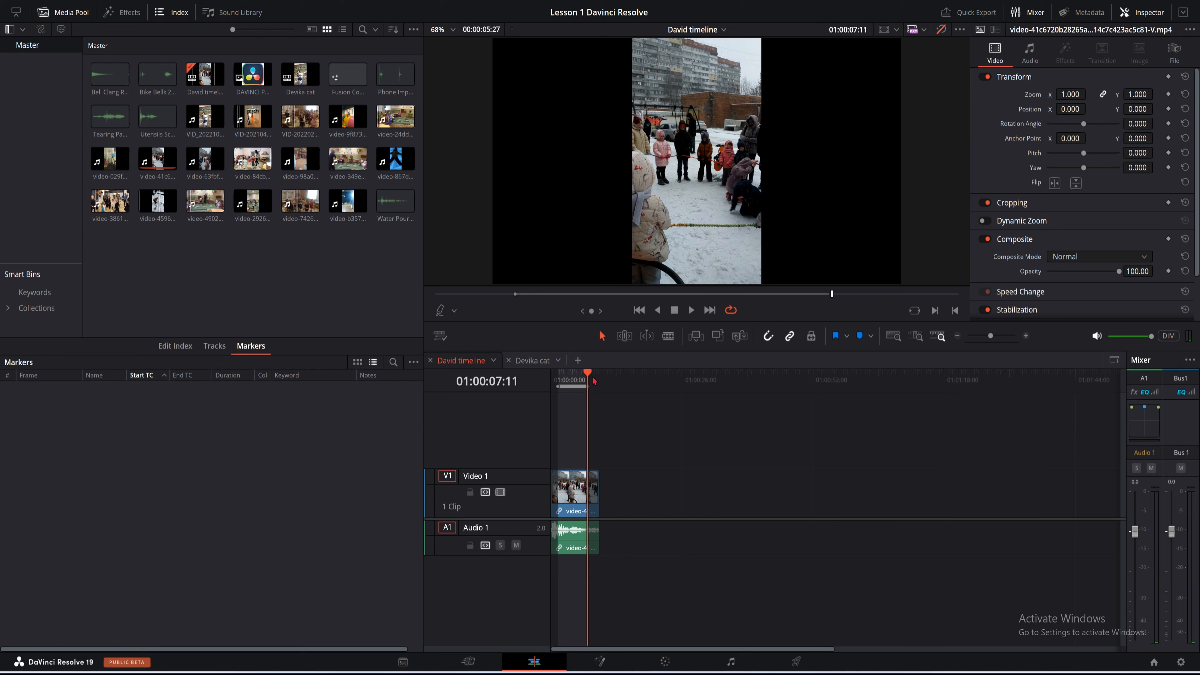
click(691, 310)
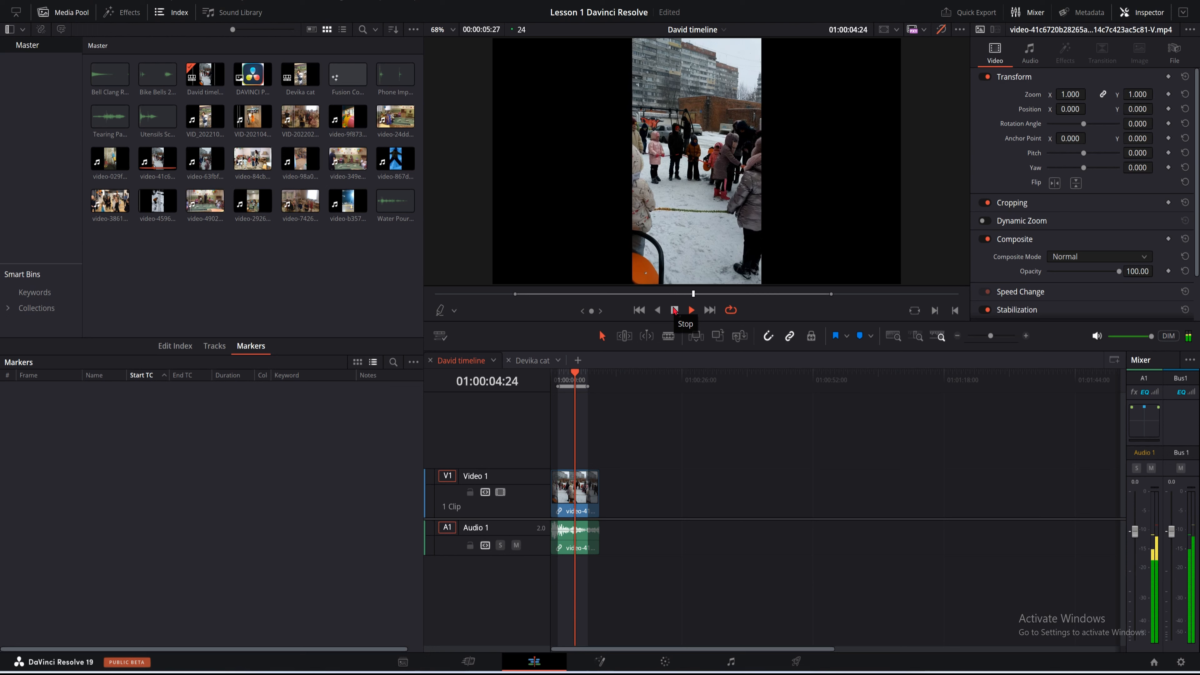
click(675, 310)
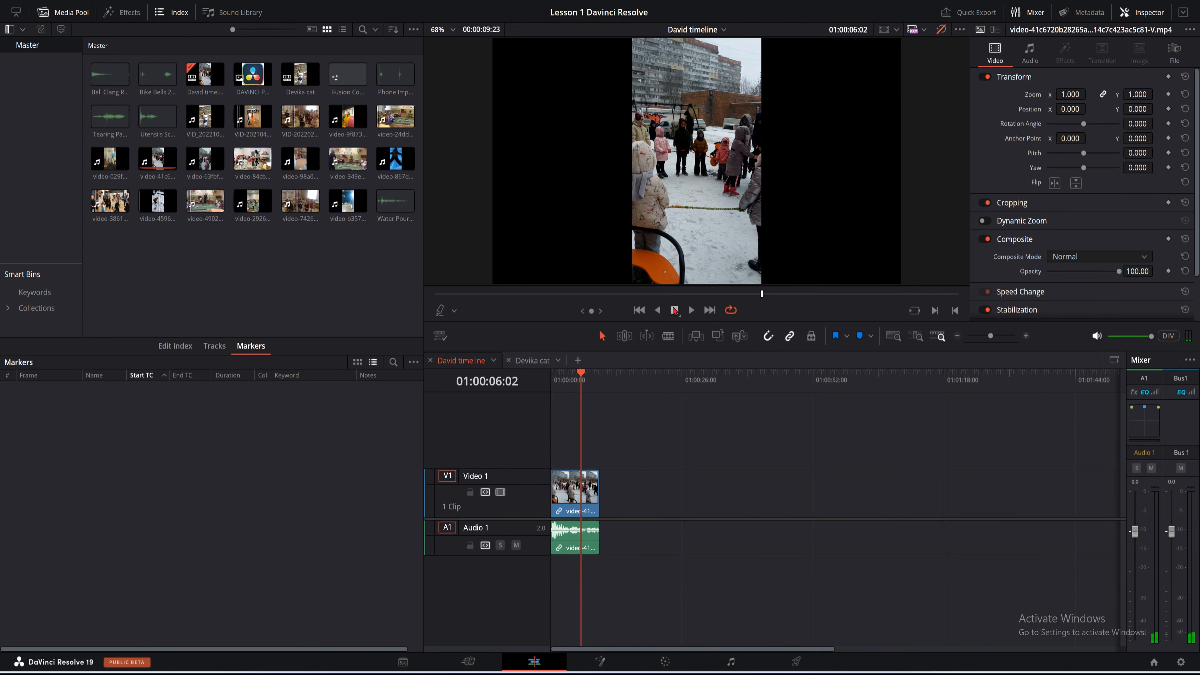
Switch to the girl-and-cat timeline and scrub through it with the playhead and jog wheel to 01:00:17:06
click(533, 361)
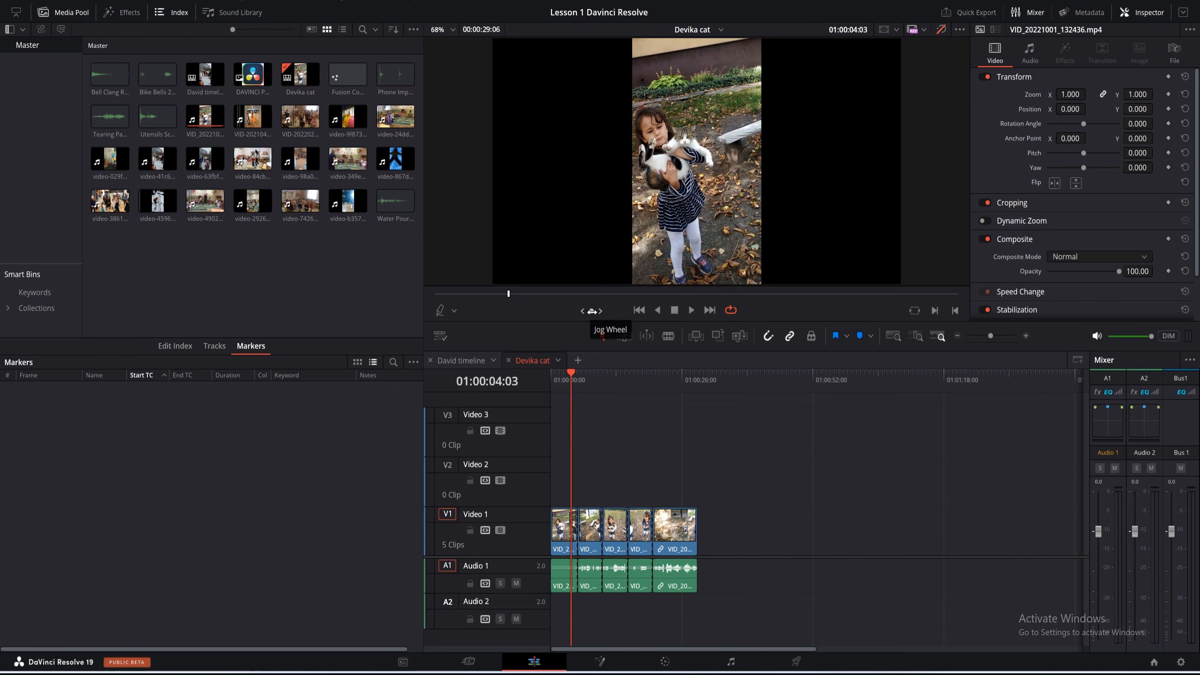
mouse_move(575, 382)
mouse_down()
mouse_move(621, 383)
mouse_move(560, 384)
mouse_move(670, 385)
mouse_move(577, 385)
mouse_up()
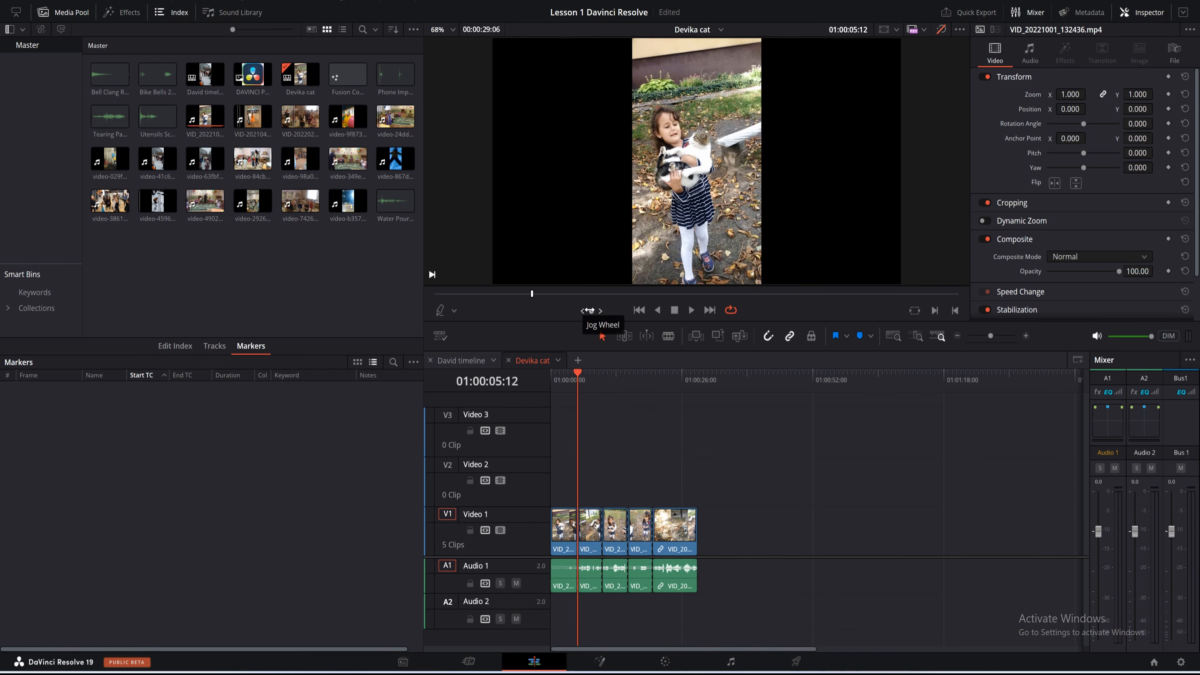
mouse_move(592, 311)
mouse_down()
mouse_move(555, 311)
mouse_move(700, 311)
mouse_move(595, 315)
mouse_up()
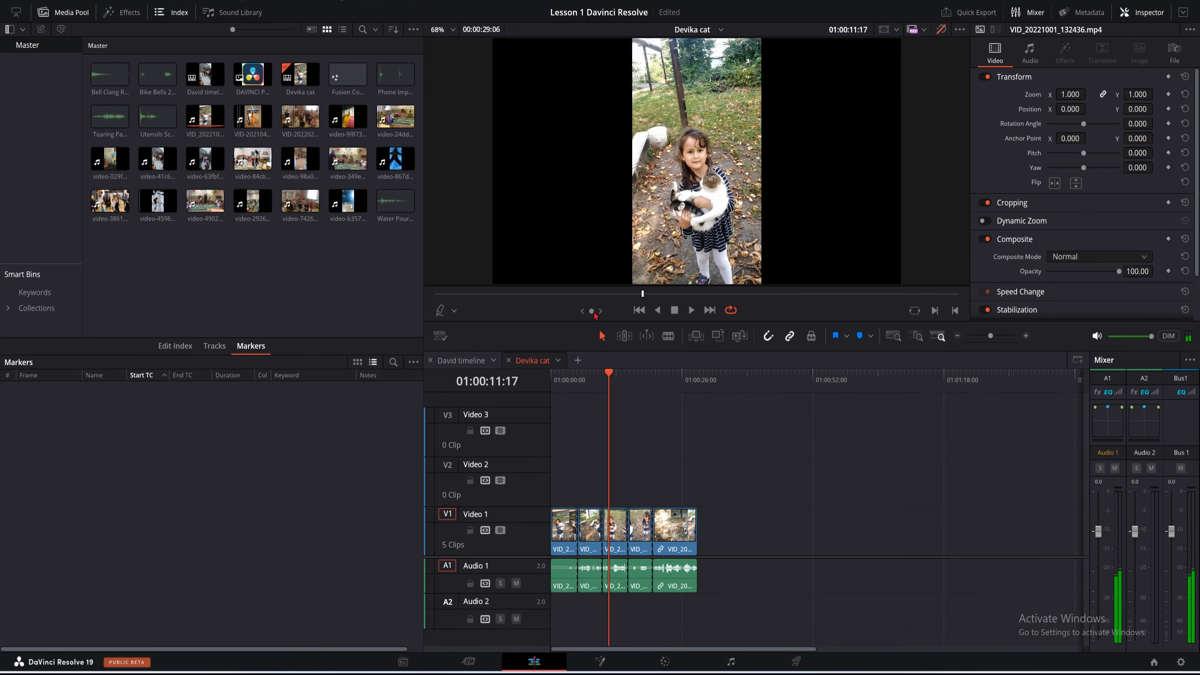
drag(611, 375, 637, 392)
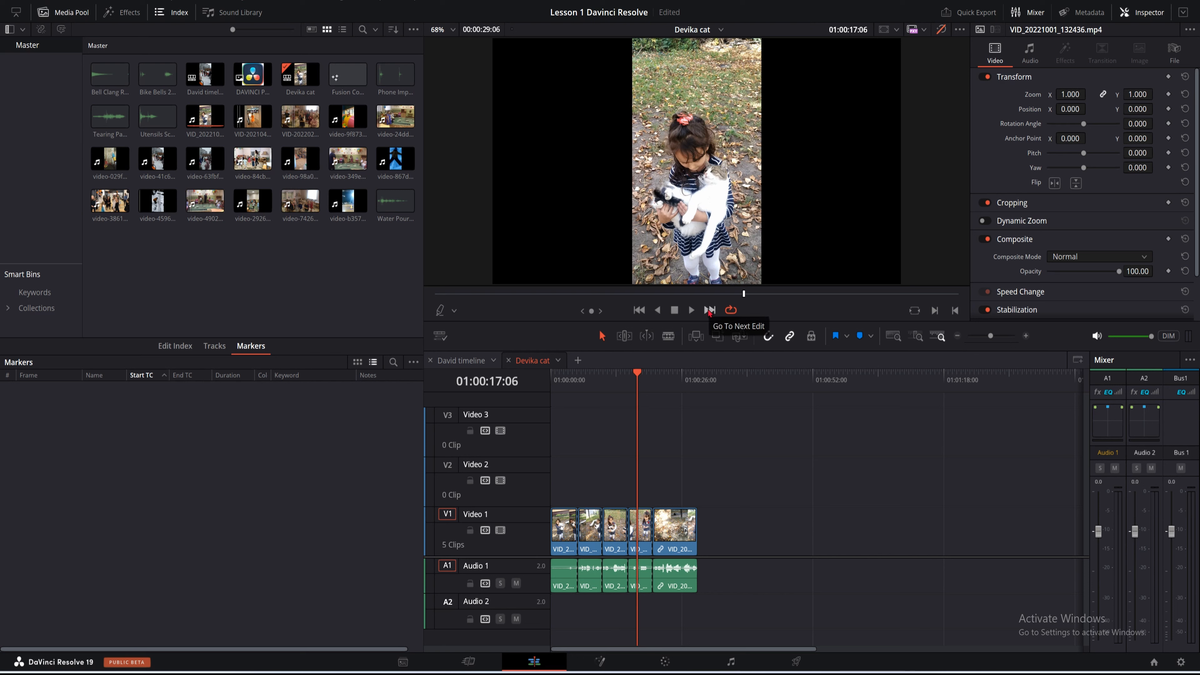
Step back through the previous edit points to the start of the girl-and-cat timeline at 01:00:00:00
click(639, 310)
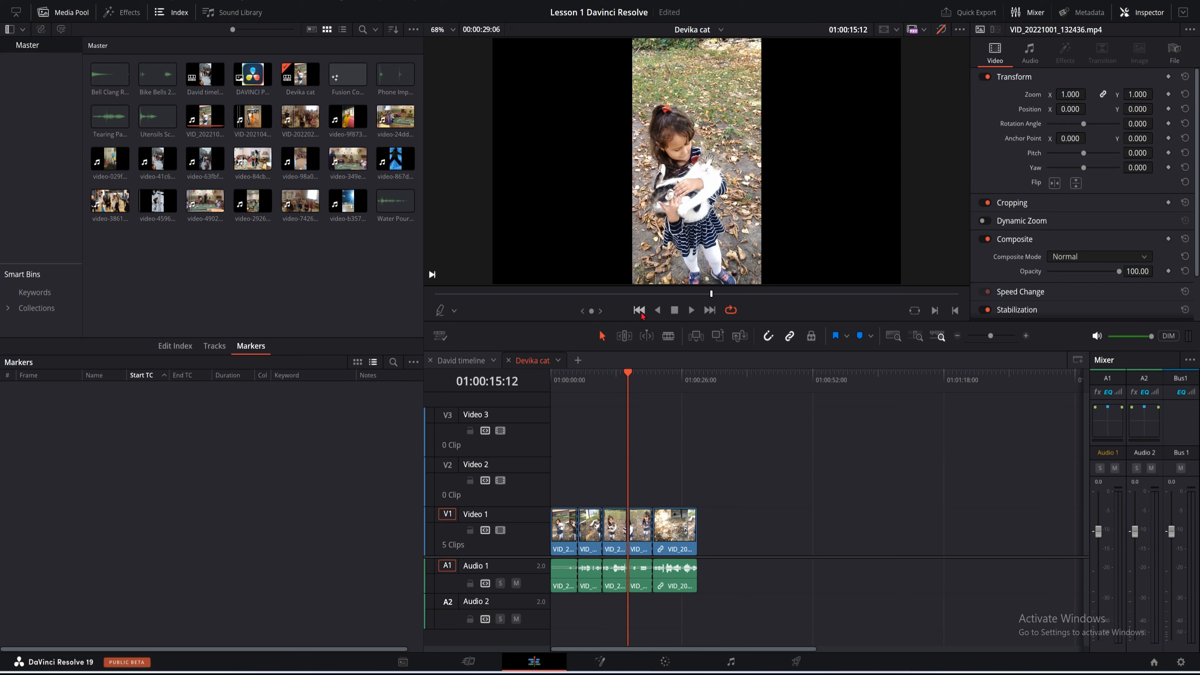
click(643, 314)
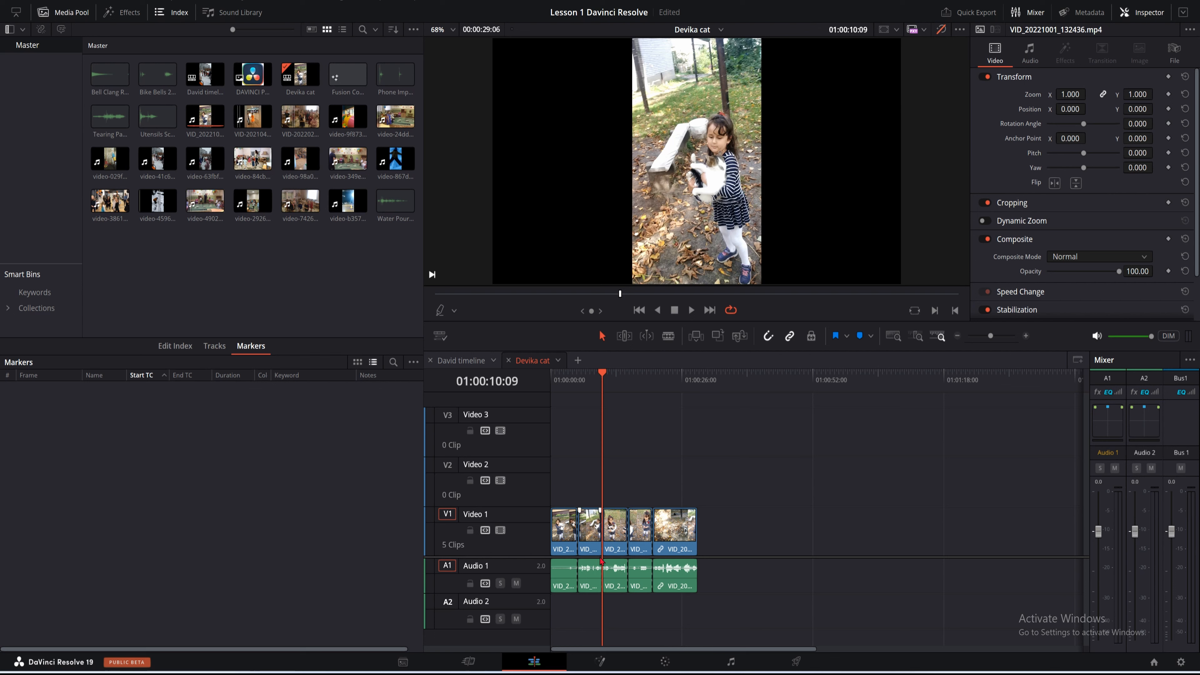
click(641, 310)
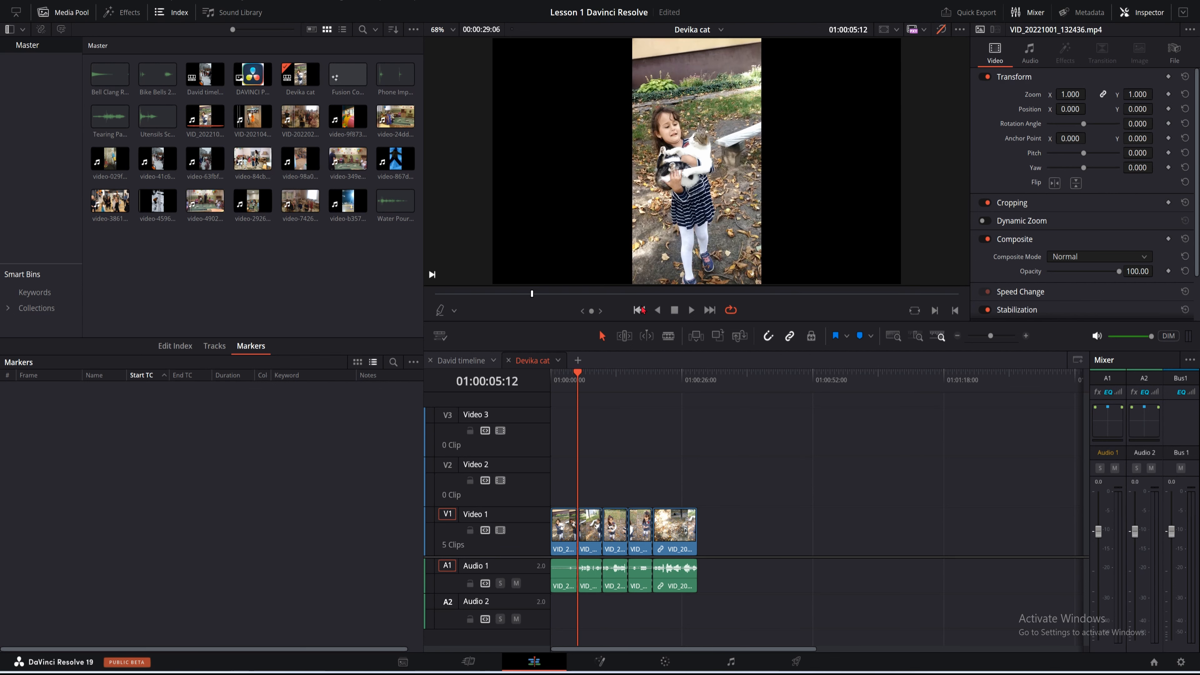
click(640, 311)
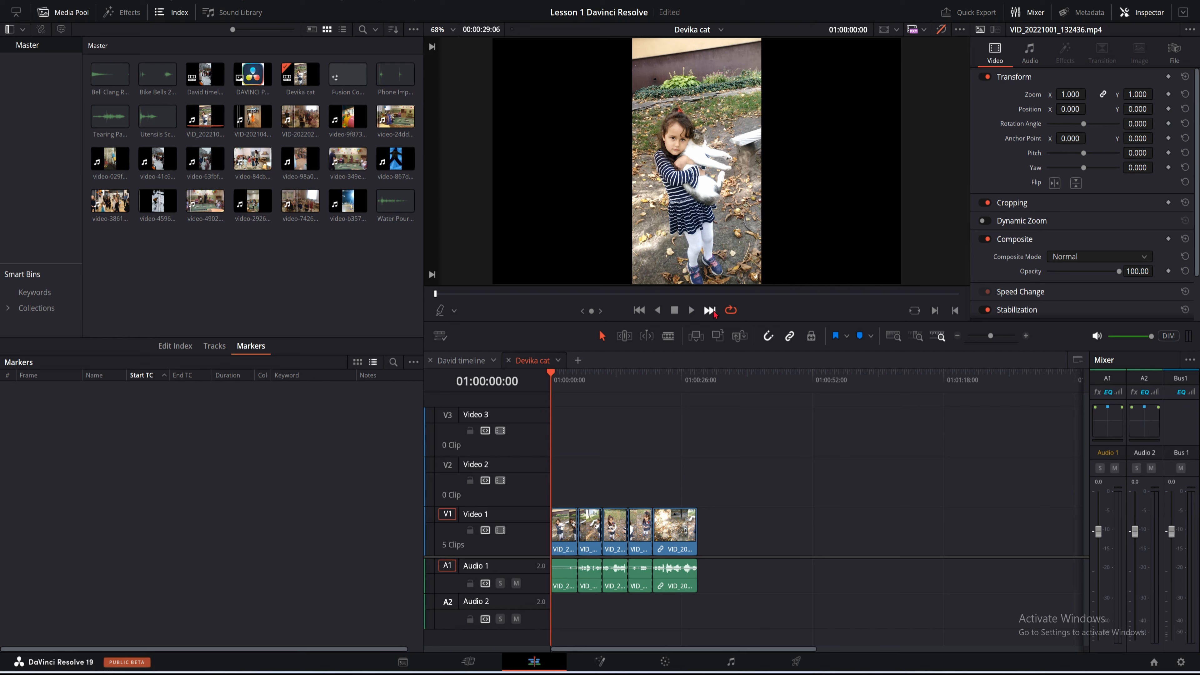
Step forward through every edit point to the end of the girl-and-cat timeline at 01:00:29:06
click(710, 310)
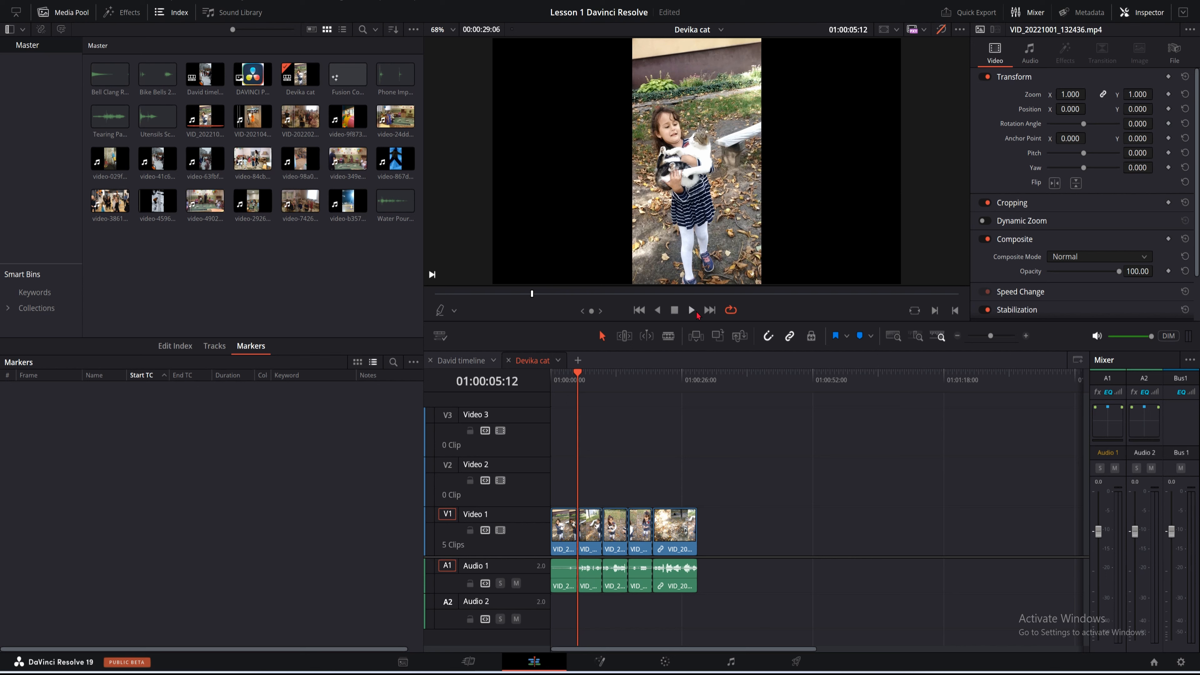
click(710, 310)
click(710, 310)
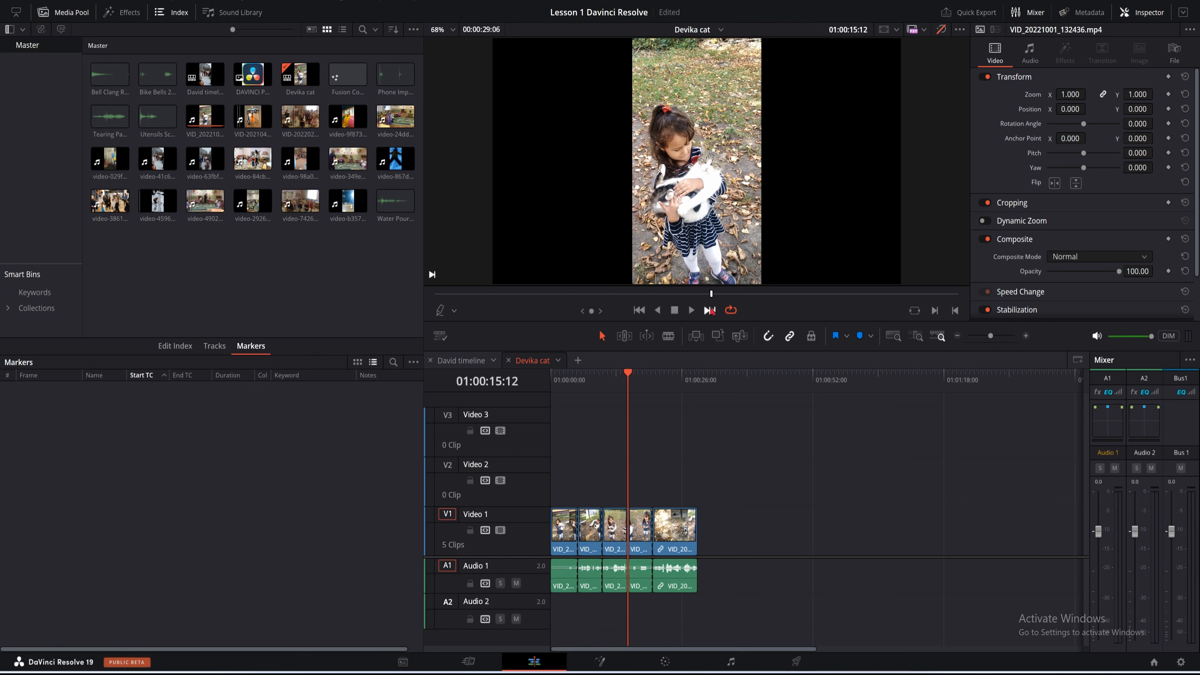
click(710, 310)
click(710, 310)
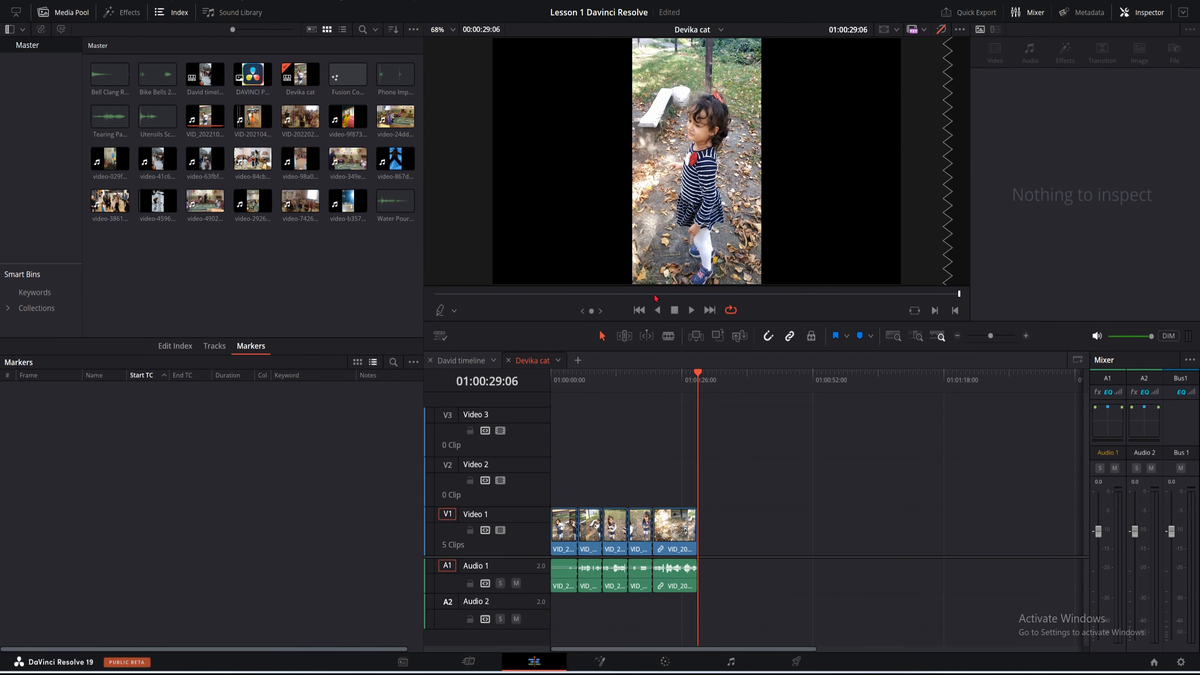
Scrub back towards the first cut and return to the timeline start, then step through the edit points to 01:00:20:08
drag(703, 382, 585, 390)
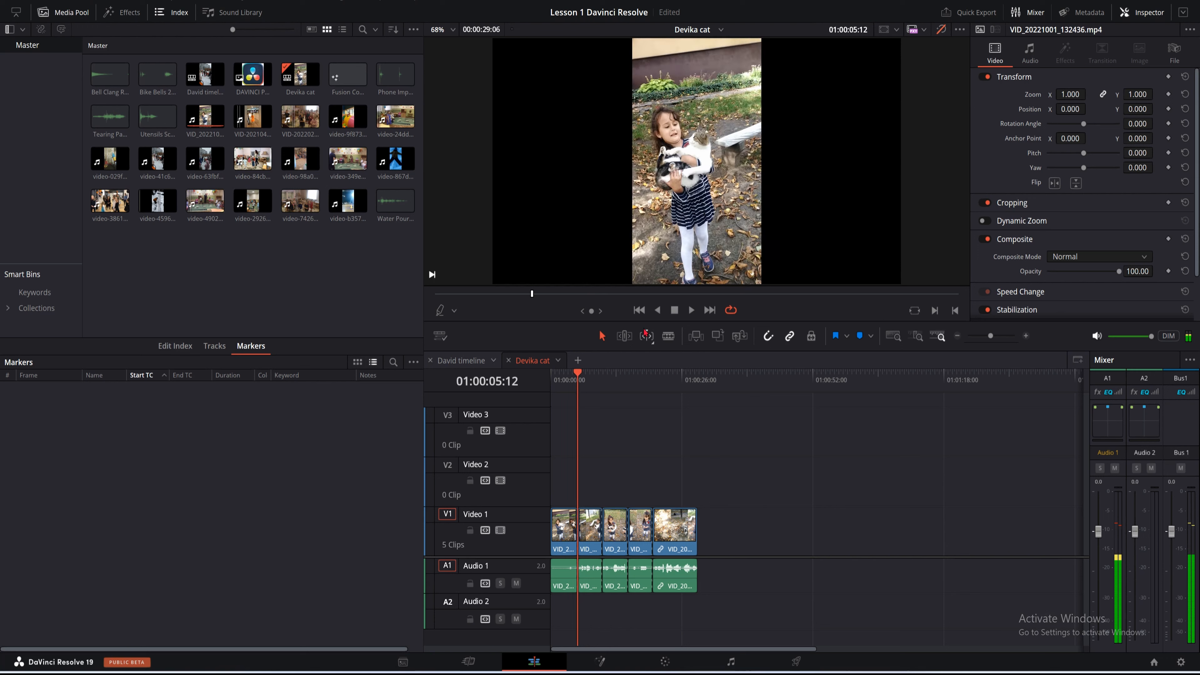
click(639, 311)
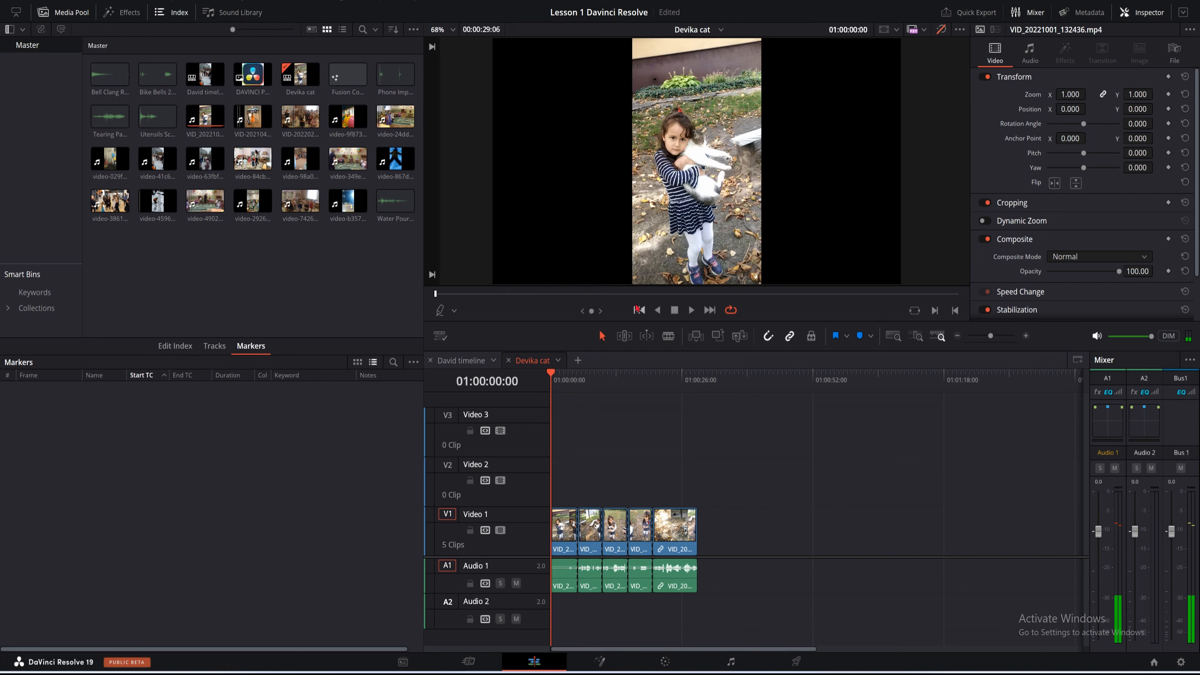
click(708, 312)
click(708, 312)
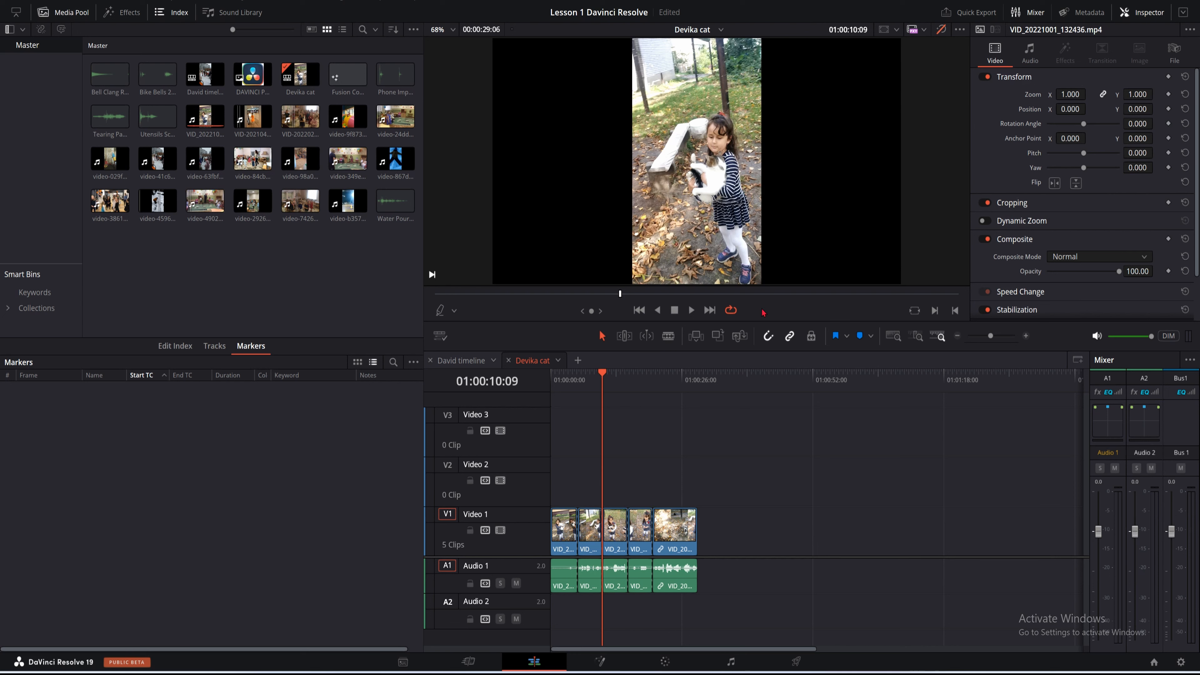
click(709, 311)
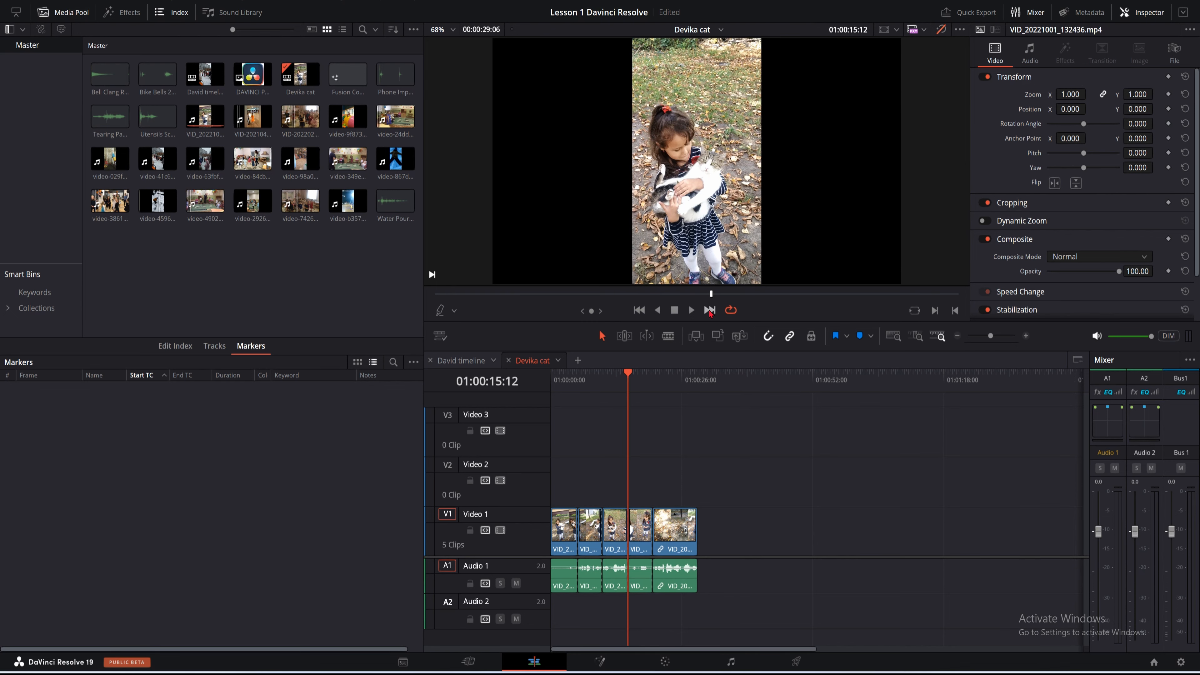
click(710, 311)
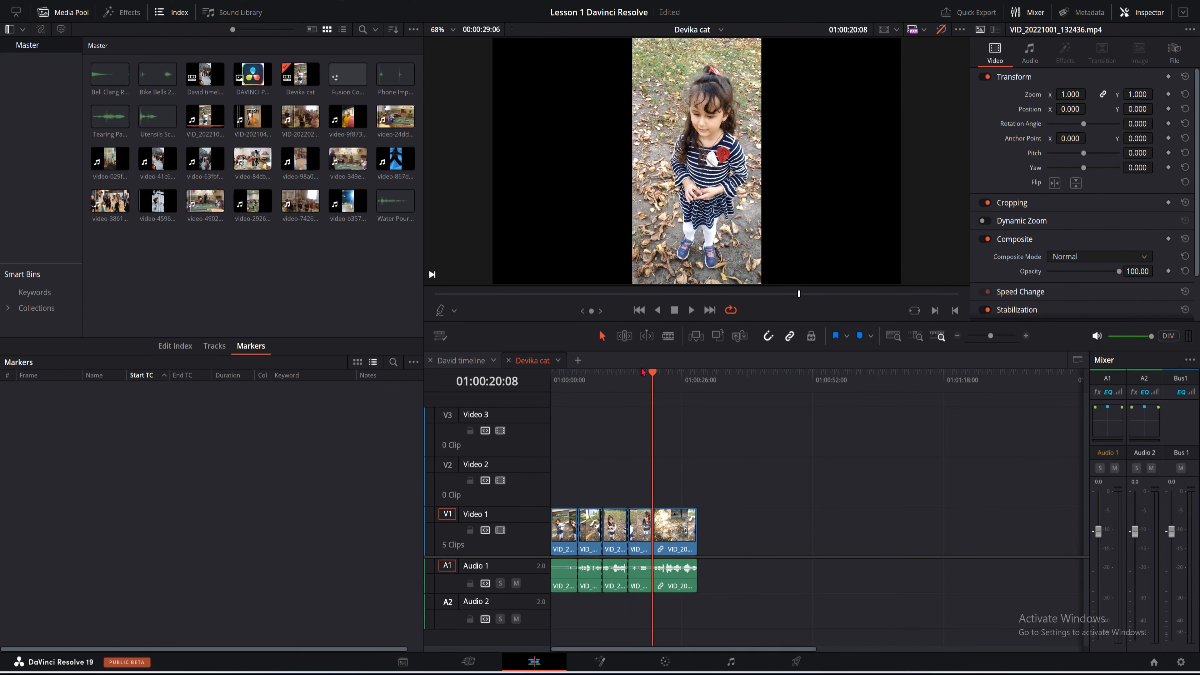
Play the girl-and-cat timeline in reverse, switch to forward playback and stop
click(660, 310)
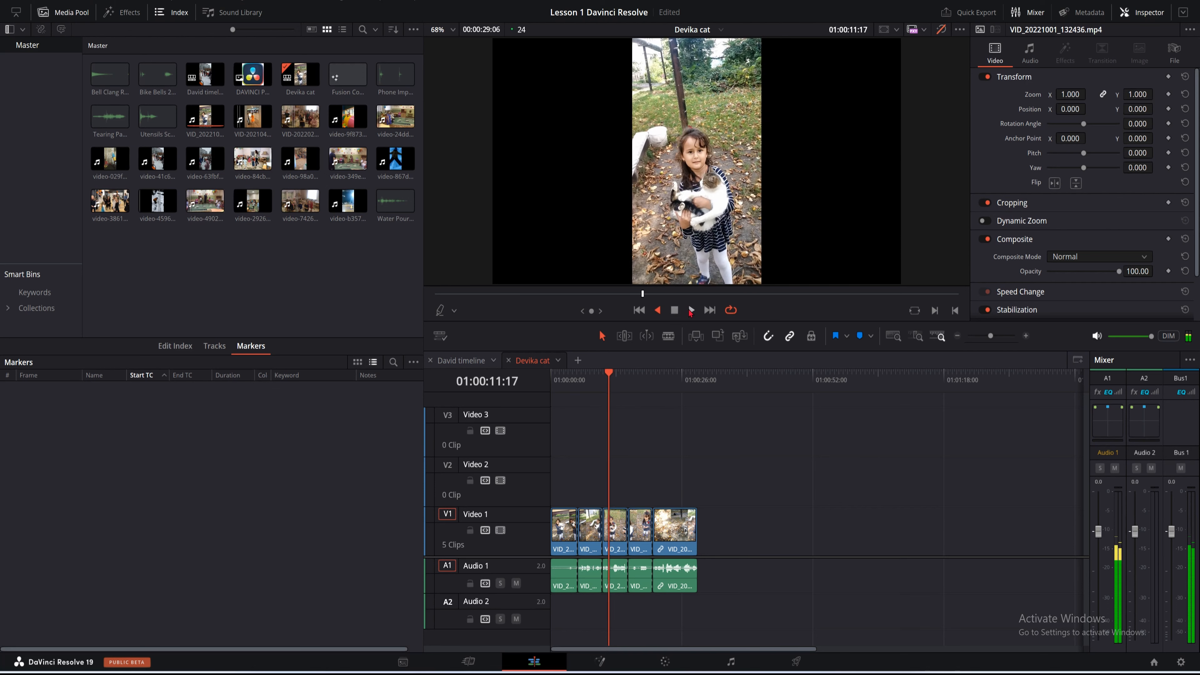
click(690, 310)
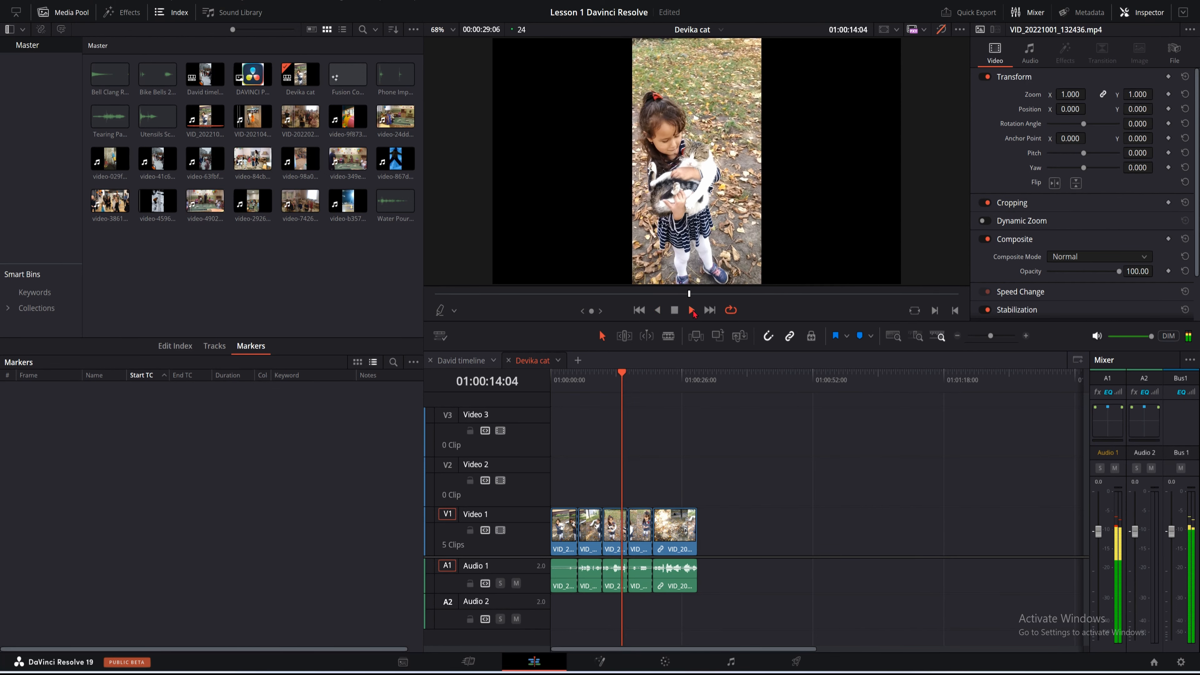
click(675, 310)
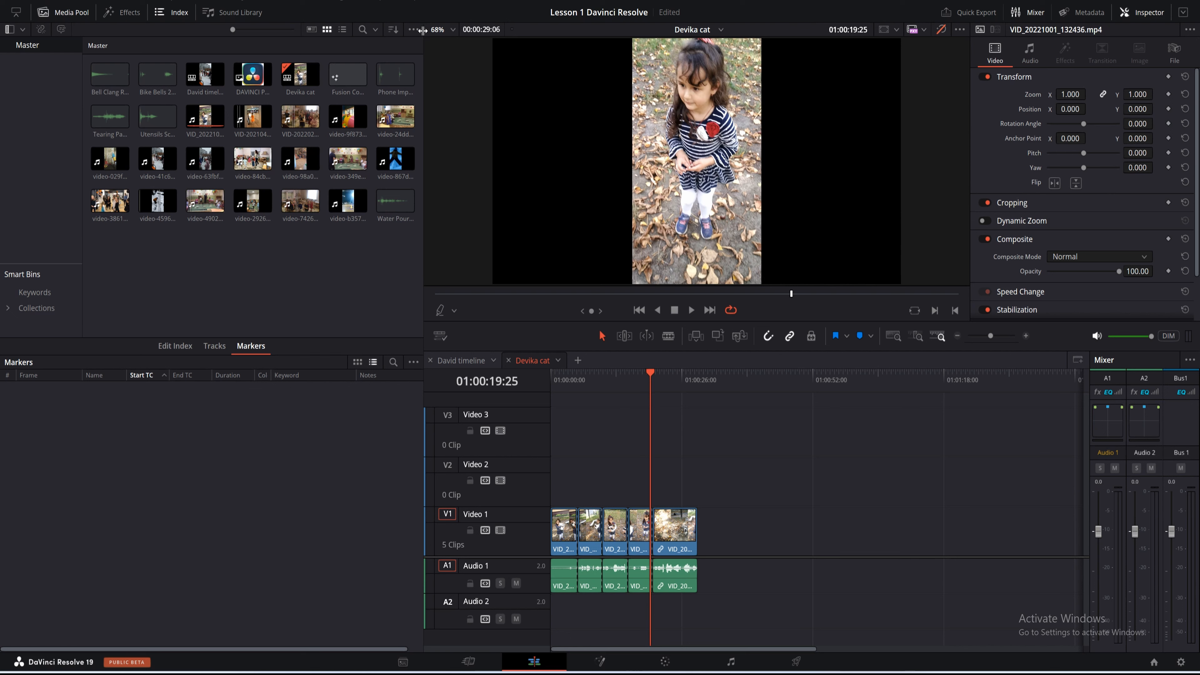
Check the viewer's zoom levels without changing them, and scrub the girl-and-cat timeline to 01:00:26:20
click(452, 30)
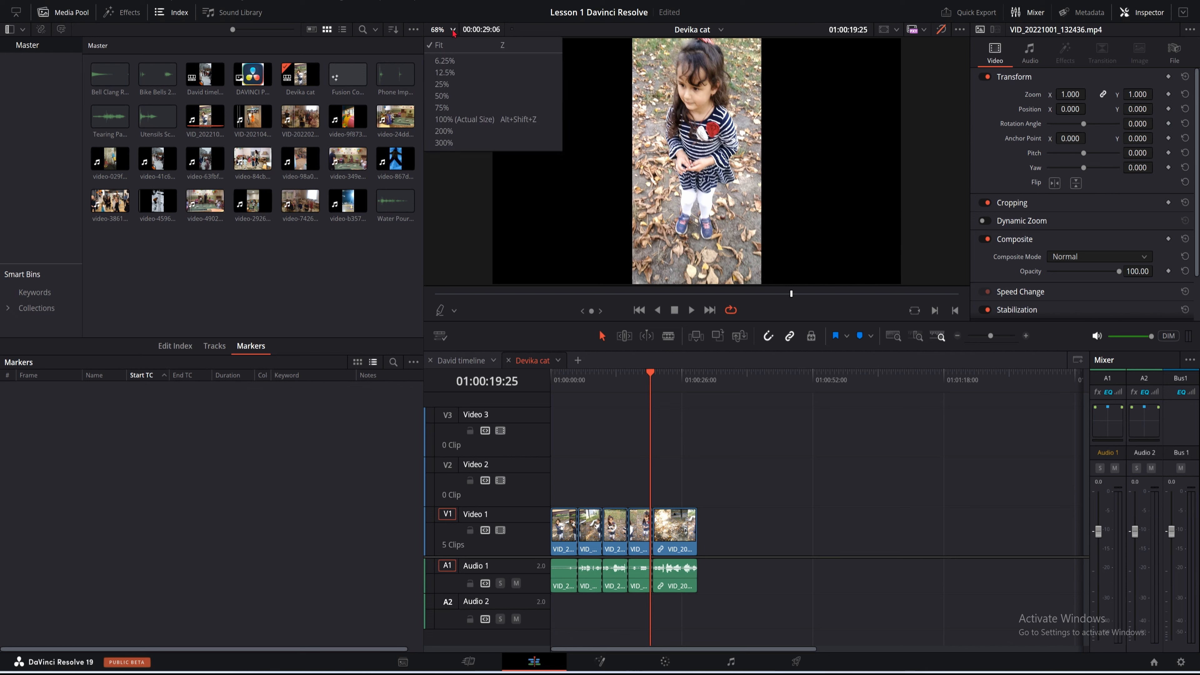
click(513, 30)
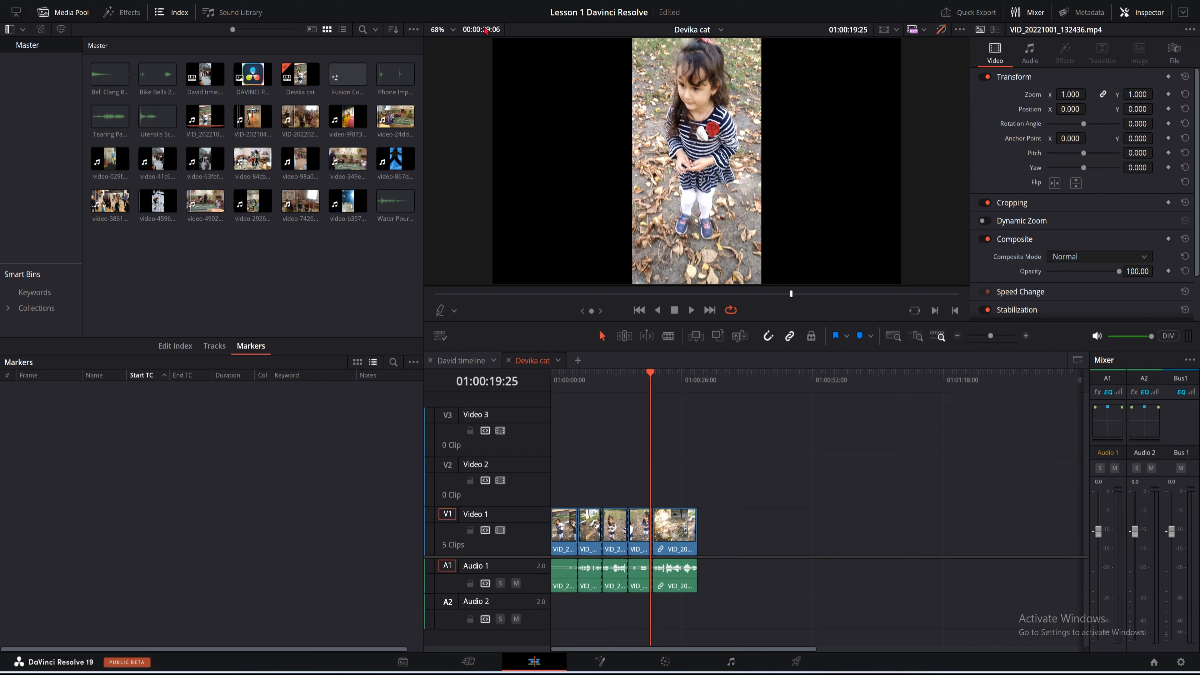
drag(656, 386, 685, 382)
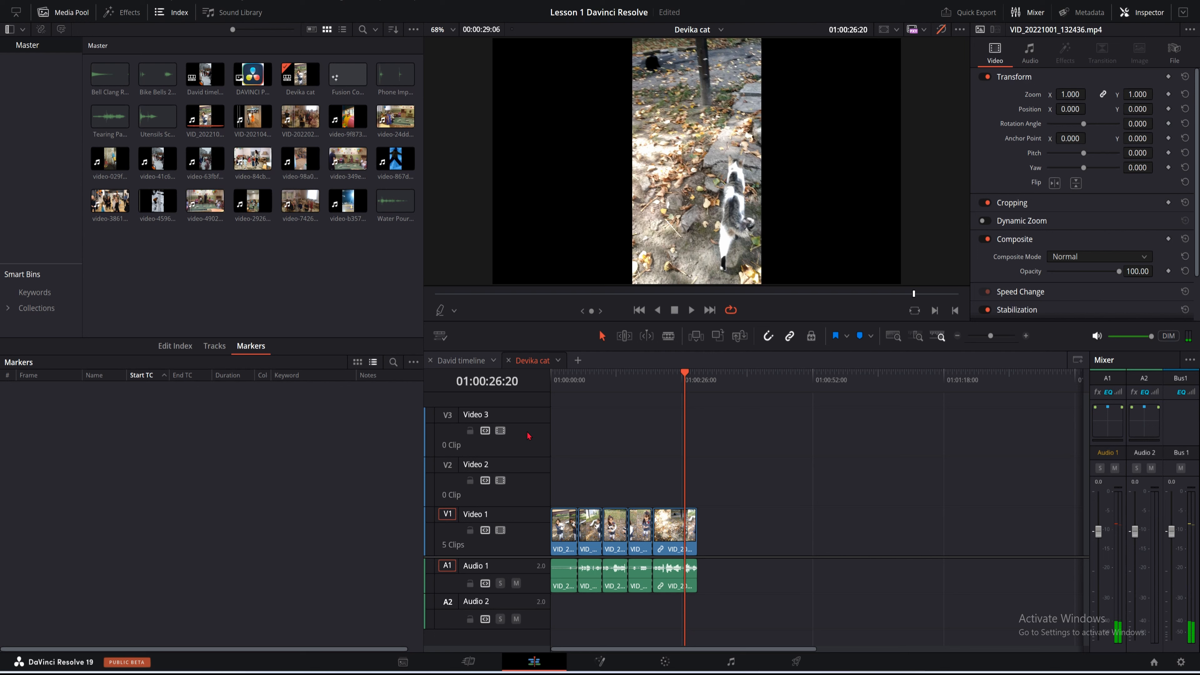
Switch to the snowy playground timeline and scrub to its end and back to 01:00:05:12
click(458, 361)
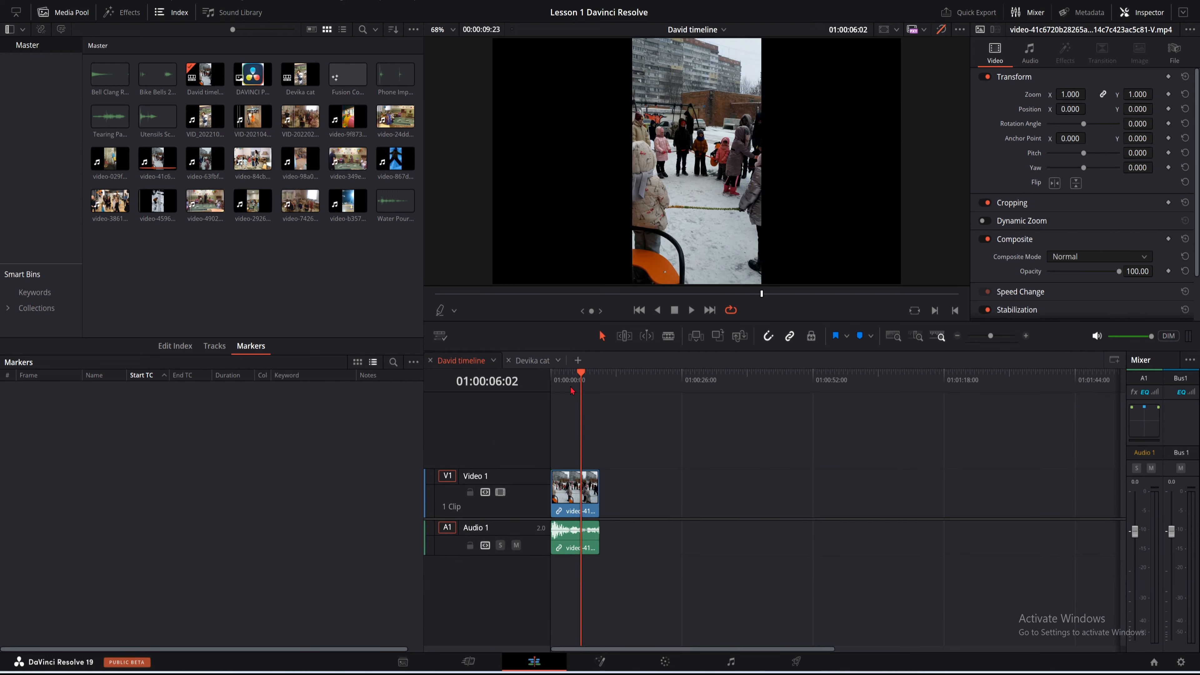
drag(582, 380, 602, 378)
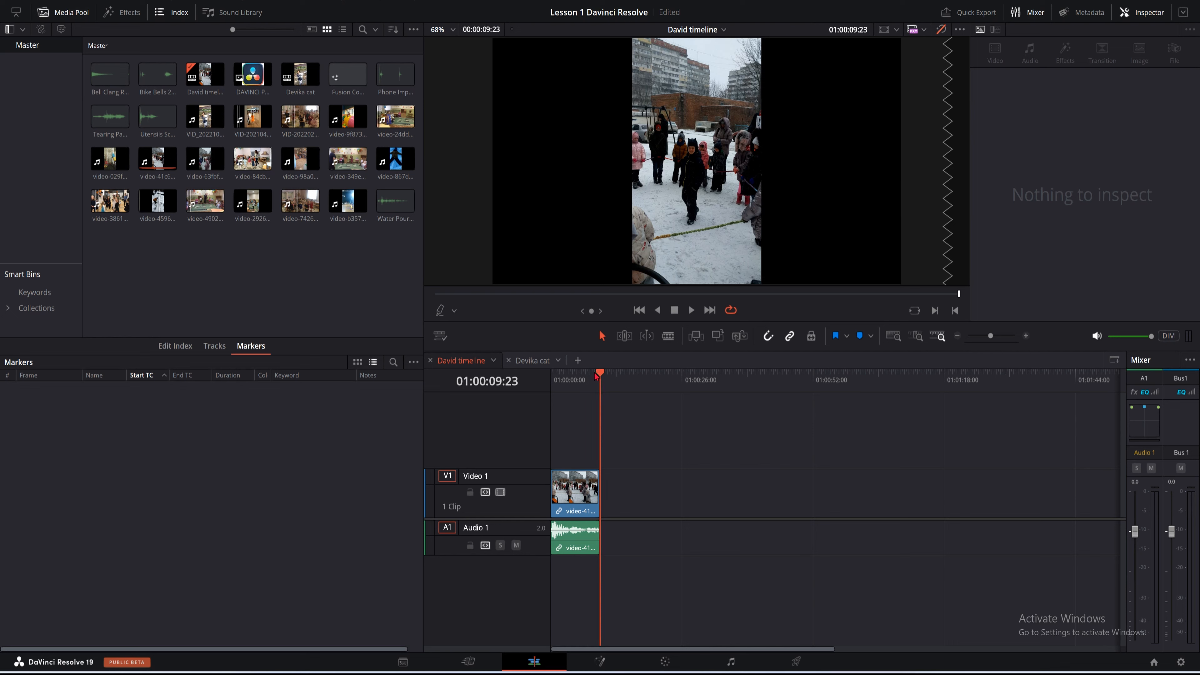
mouse_move(596, 377)
mouse_down()
mouse_move(560, 378)
mouse_move(591, 378)
mouse_up()
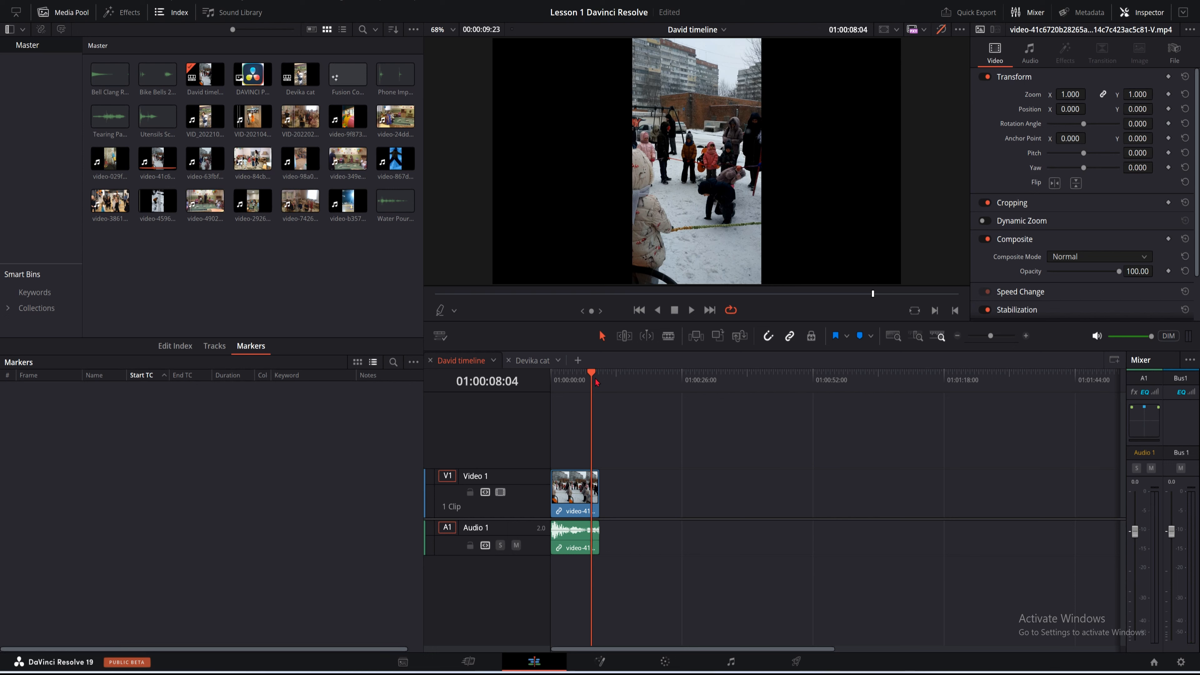
mouse_move(595, 381)
mouse_down()
mouse_move(553, 381)
mouse_move(578, 381)
mouse_up()
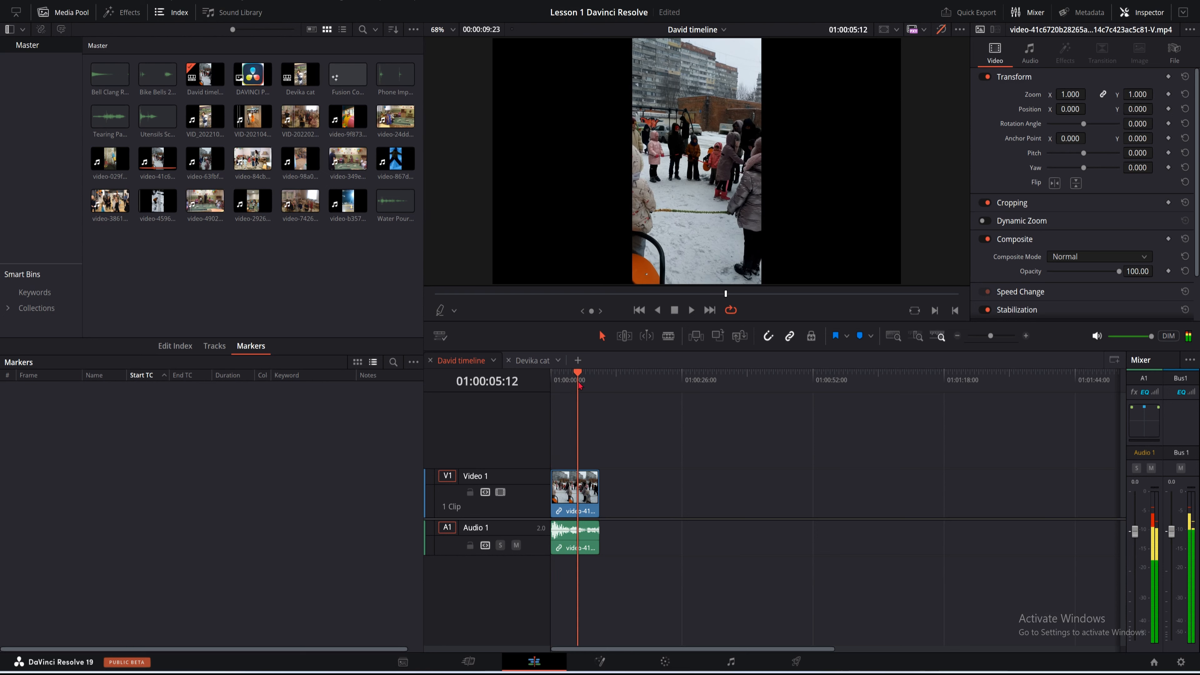
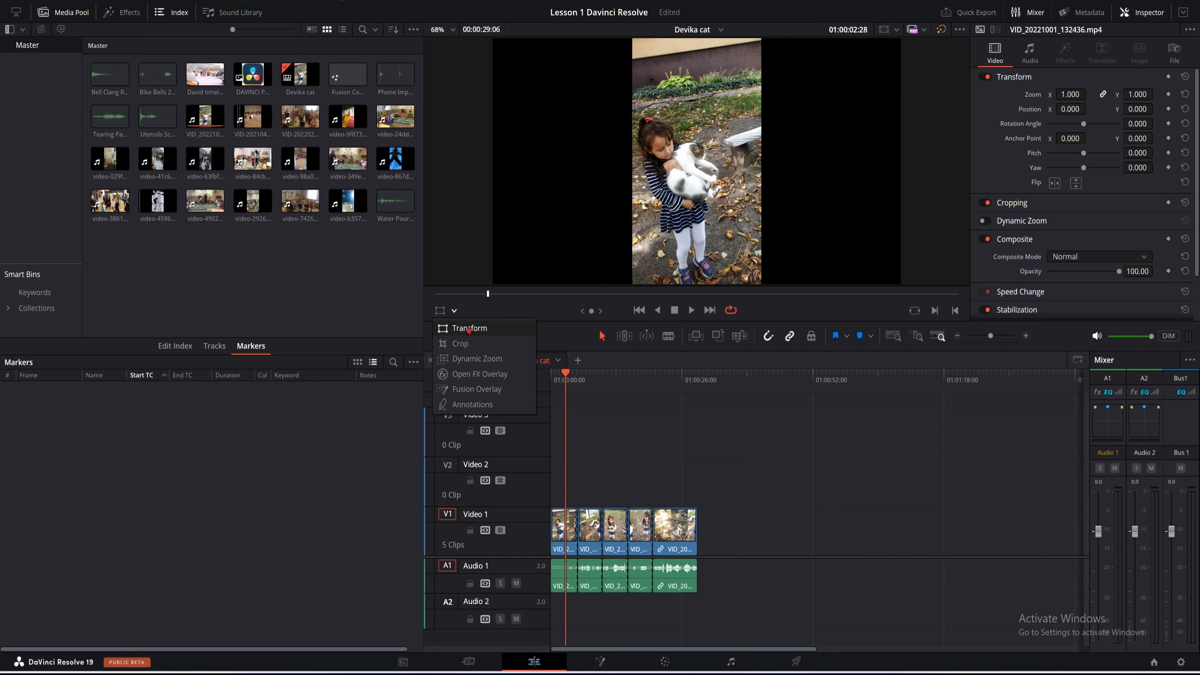
Turn on the viewer's Transform overlay for the first girl-and-cat clip and widen the image to a horizontal zoom of 1.051
click(443, 329)
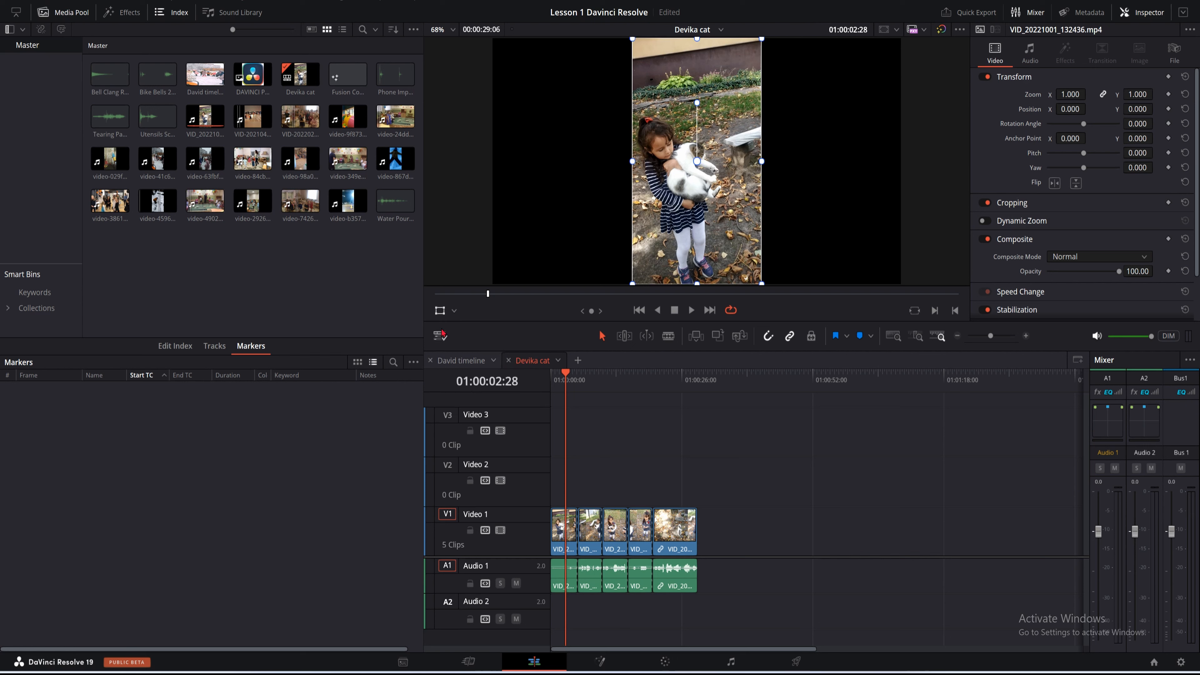
click(441, 313)
click(451, 331)
mouse_move(762, 283)
mouse_down()
mouse_move(732, 208)
mouse_move(762, 283)
mouse_up()
mouse_move(762, 161)
mouse_down()
mouse_move(838, 175)
mouse_move(764, 173)
mouse_move(778, 174)
mouse_up()
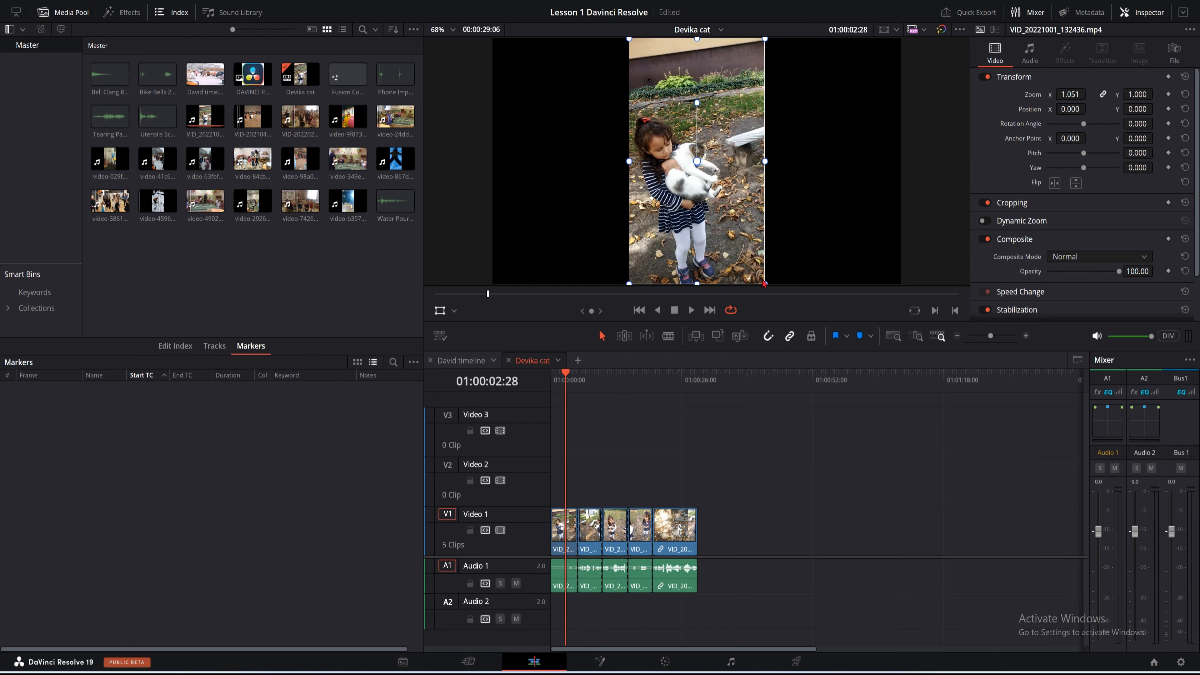
Try scaling the clip to zoom 1.034 by 0.983 and rotating it to 39.806, play it briefly, and adjust the rotation again
mouse_move(764, 285)
mouse_down()
mouse_move(732, 263)
mouse_move(764, 293)
mouse_up()
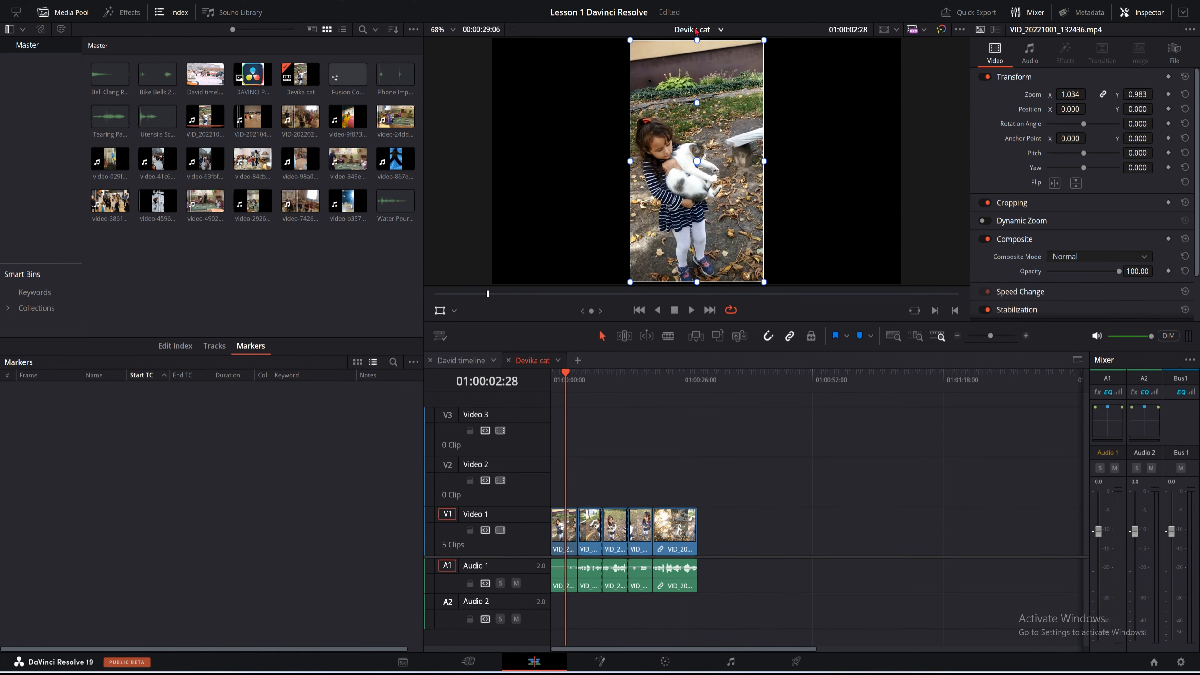
drag(697, 103, 682, 143)
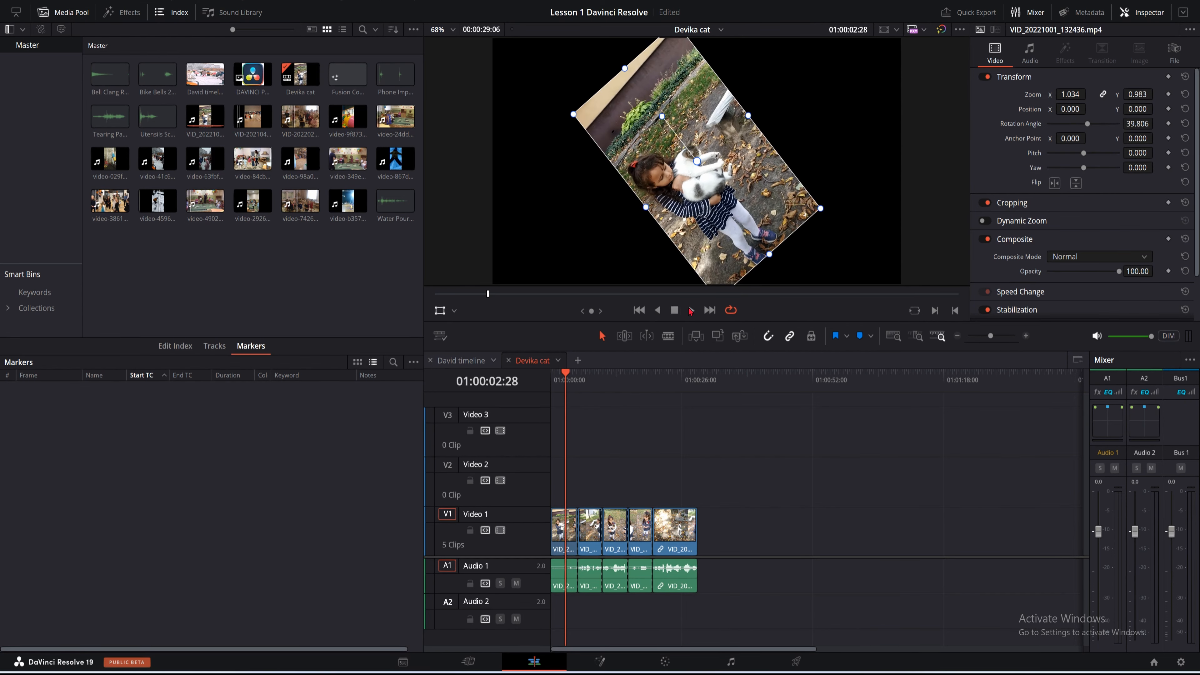
click(690, 311)
click(674, 311)
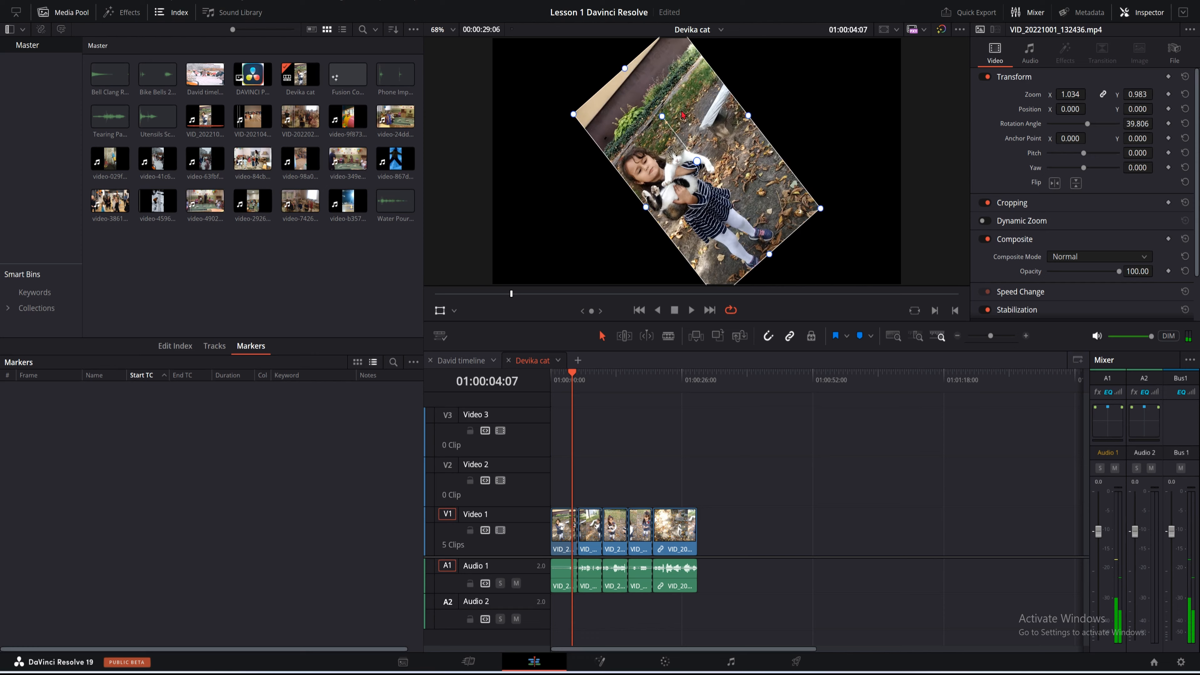
drag(663, 116, 696, 72)
Undo the last rotation changes and the corner scaling of the clip
key(ctrl+z)
key(ctrl+z)
key(ctrl+z)
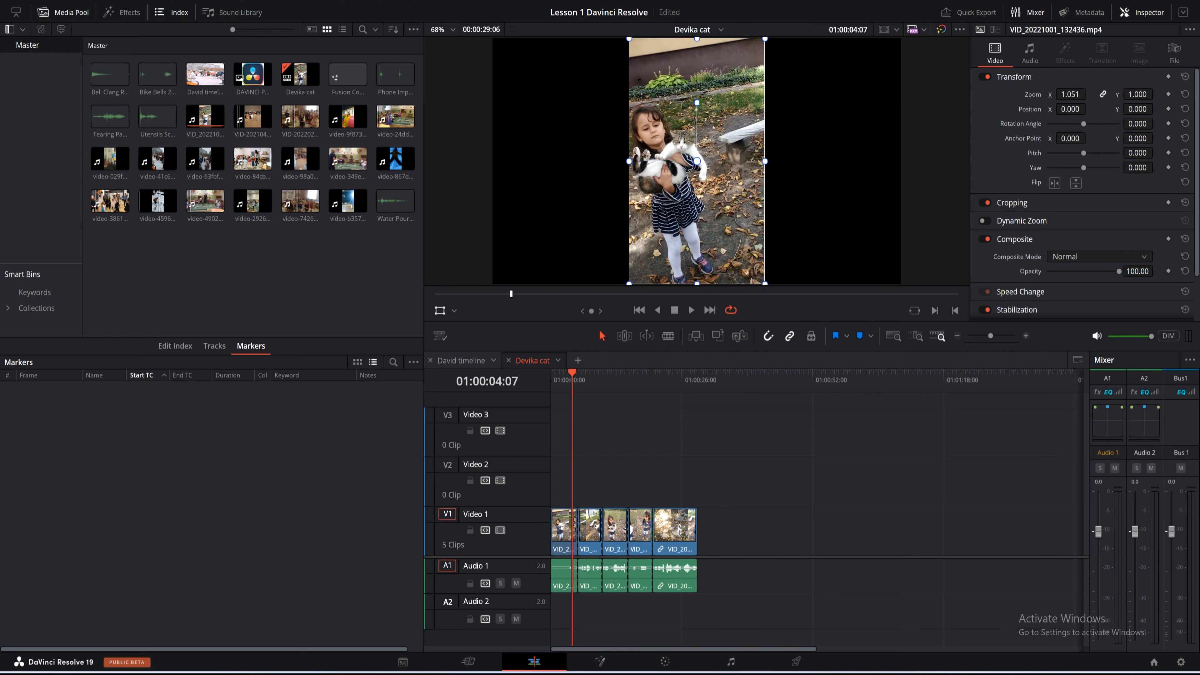
Switch the viewer overlay to Crop and crop the clip by left 13.910, right 37.100, top 189.600 and bottom 156.600
click(454, 311)
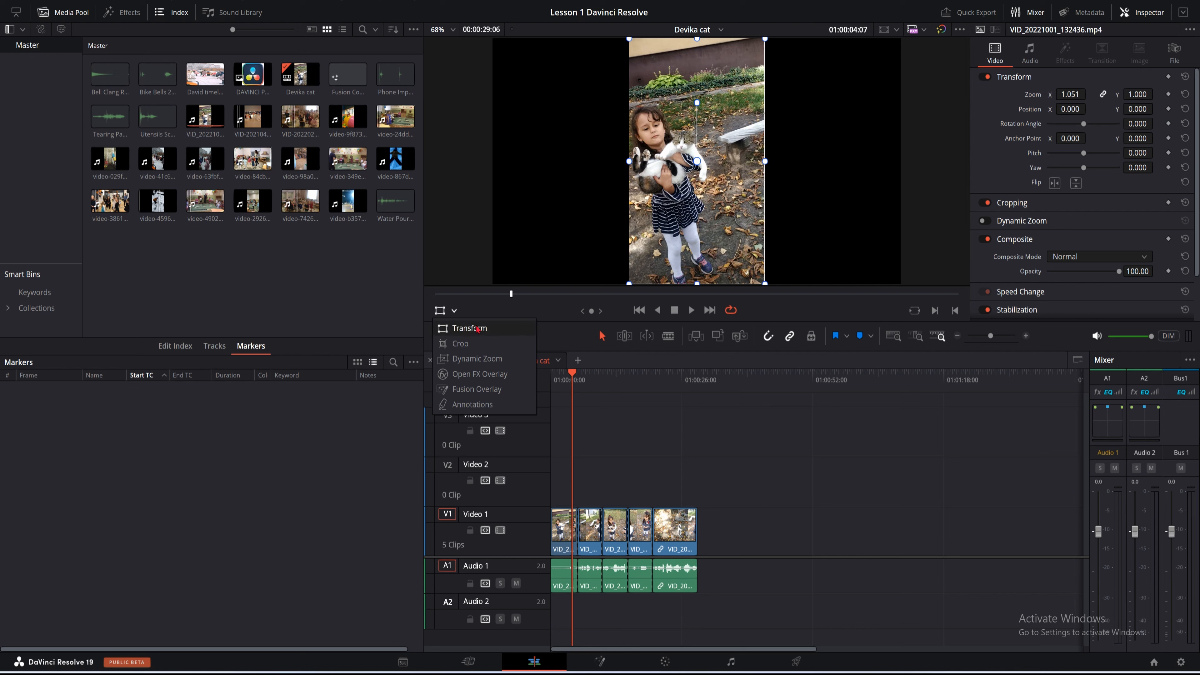
click(458, 344)
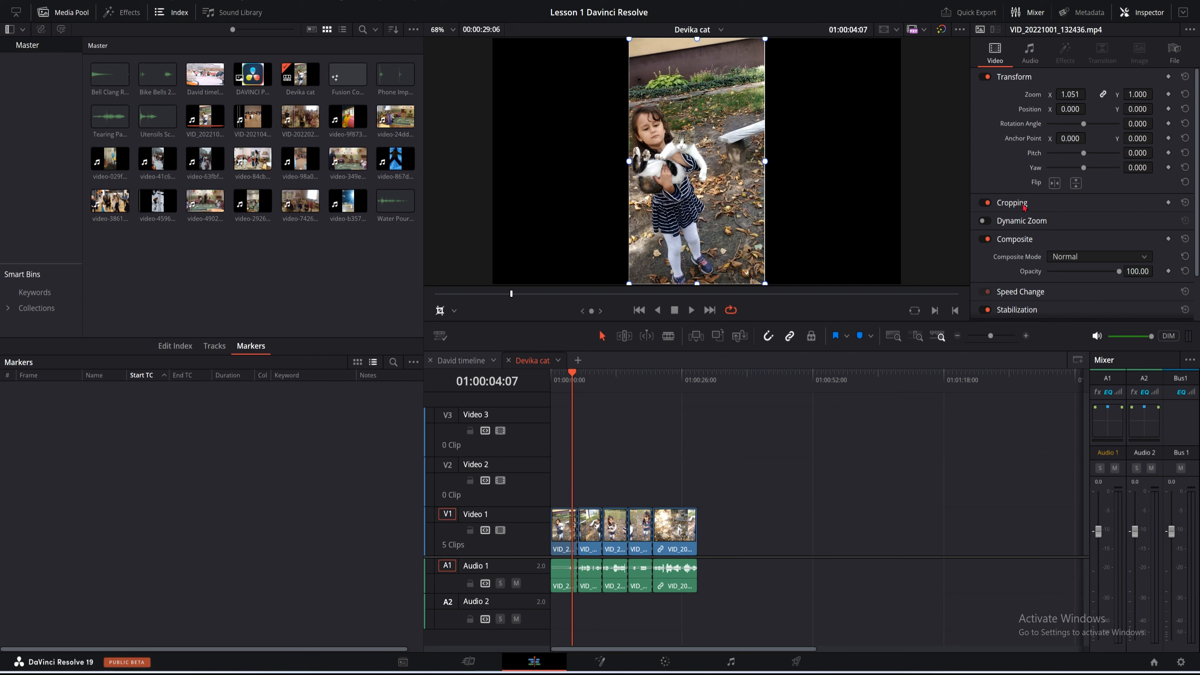
click(1011, 203)
drag(1048, 221, 1050, 222)
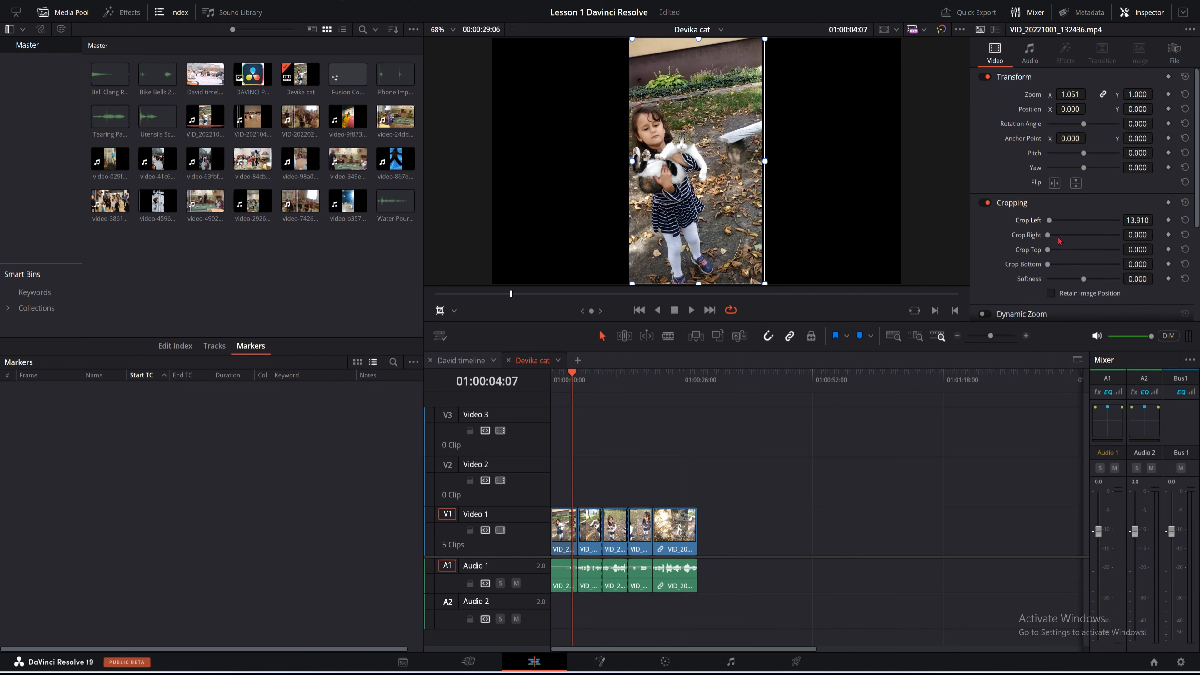
mouse_move(1048, 236)
mouse_down()
mouse_move(1051, 264)
mouse_move(1061, 250)
mouse_up()
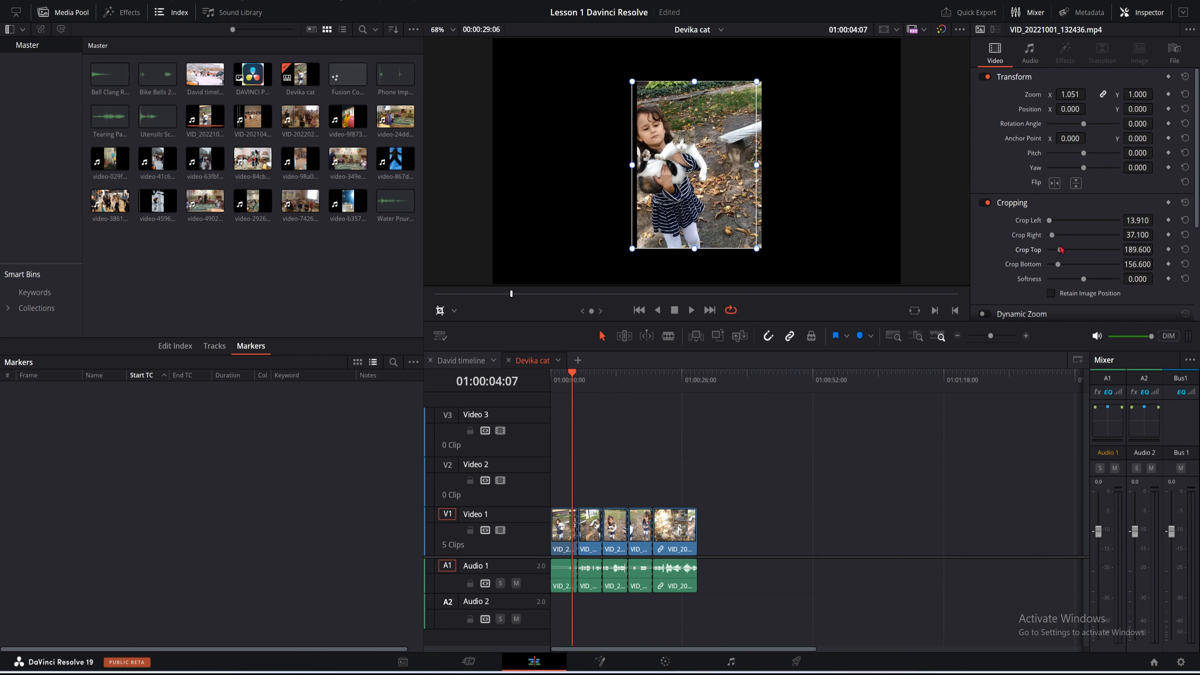
Turn the viewer's Crop overlay off and on again for the cropped clip
click(441, 310)
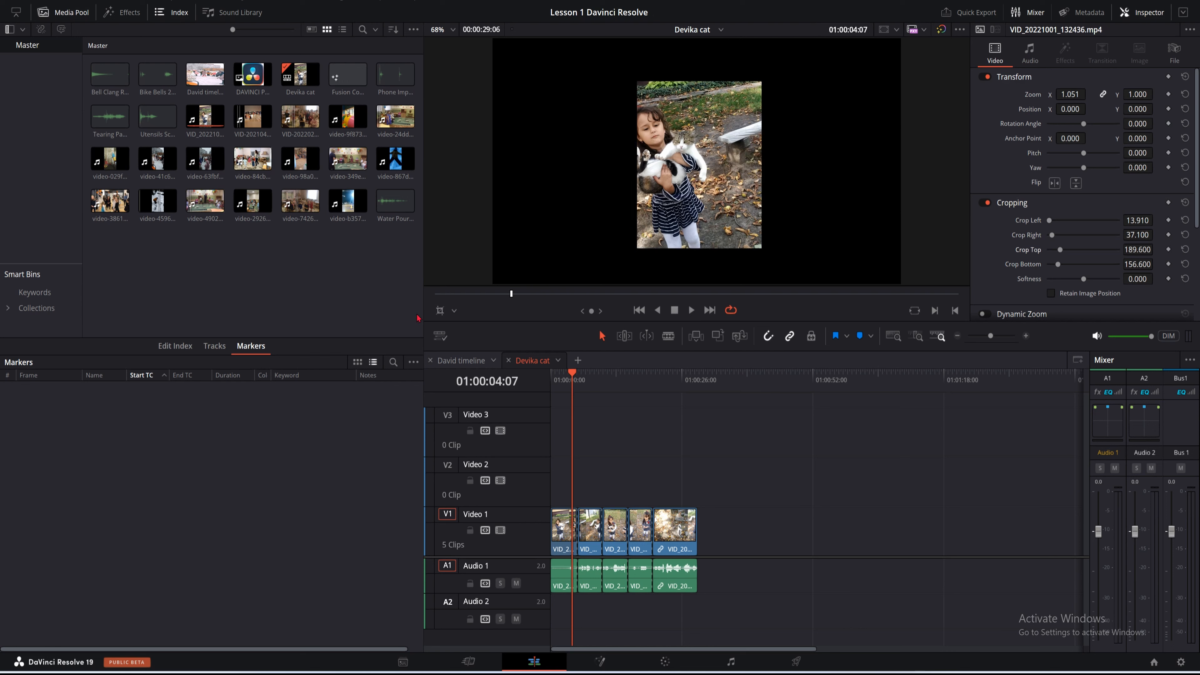
click(440, 311)
click(454, 314)
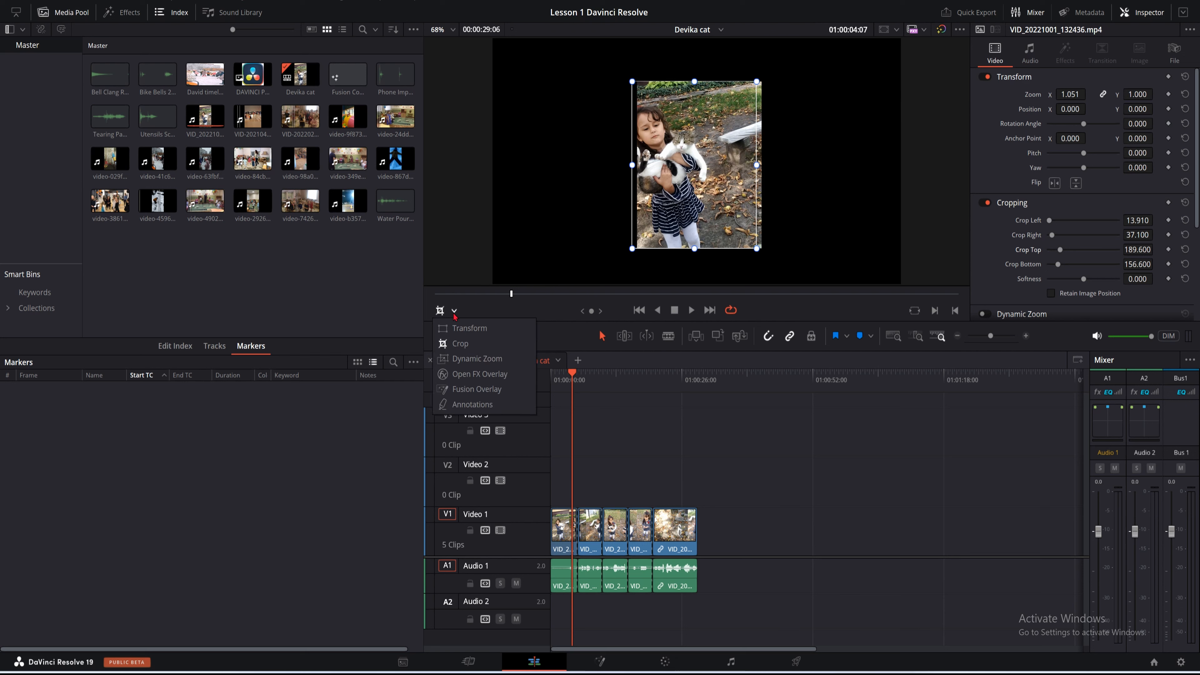
click(460, 344)
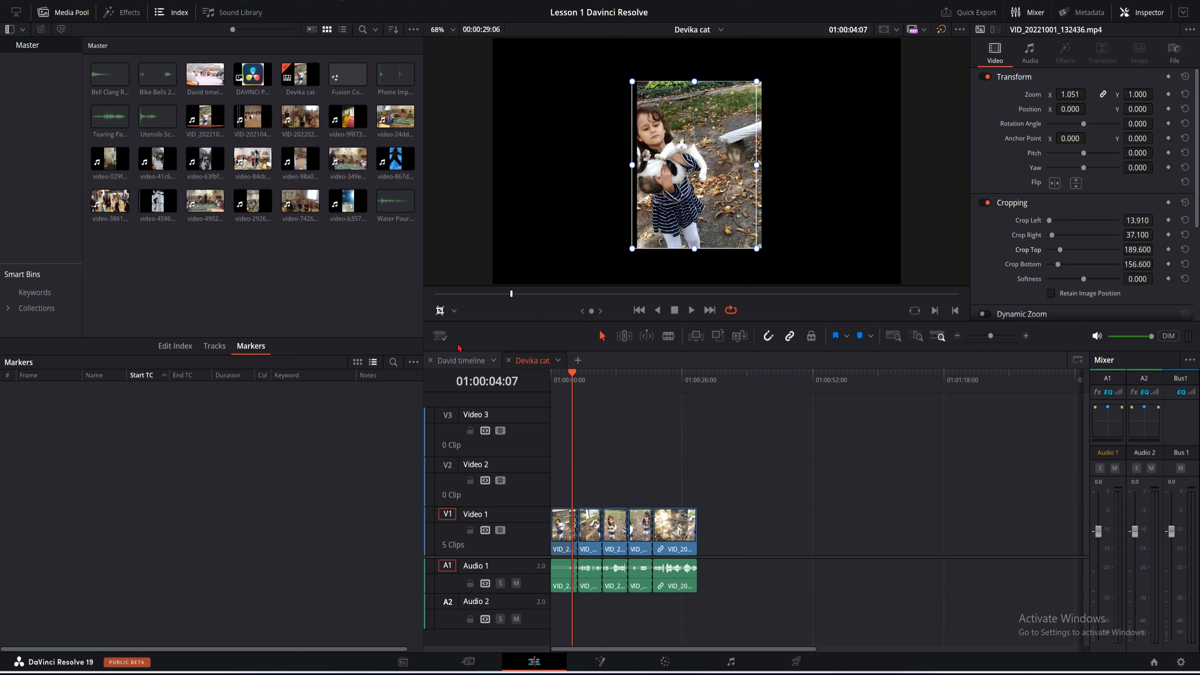
Undo all the cropping and the horizontal zoom change of the first clip
key(ctrl+z)
key(ctrl+z)
key(ctrl+z)
key(ctrl+z)
key(ctrl+z)
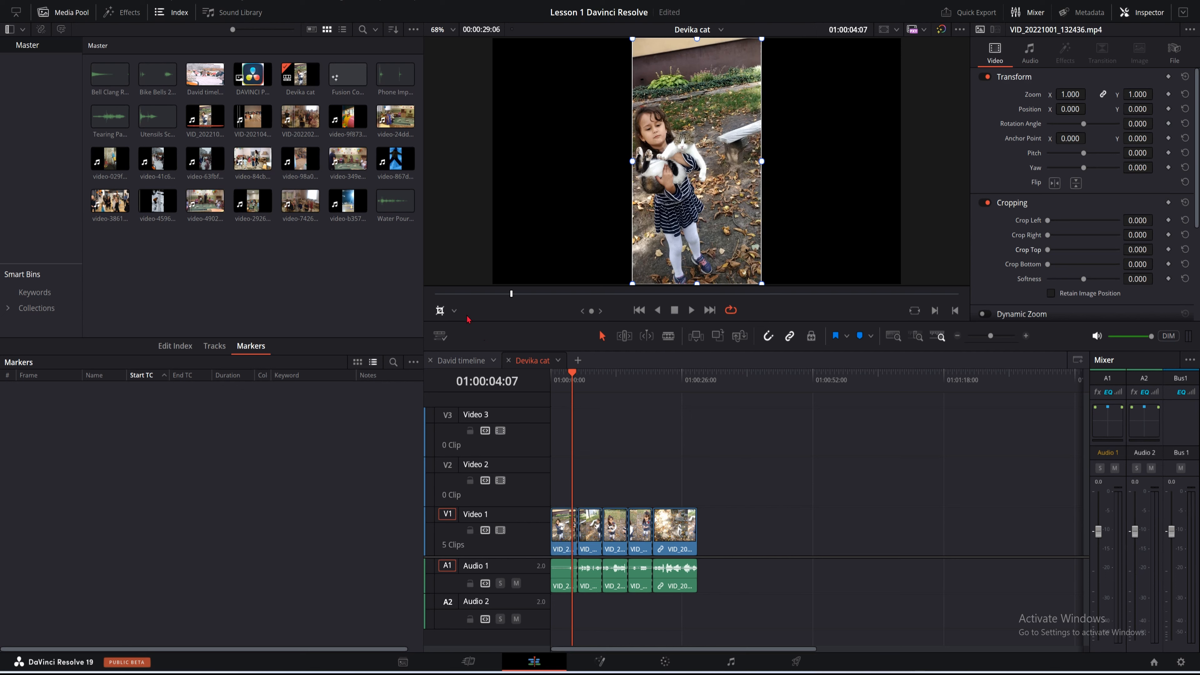
Switch the viewer overlay to Dynamic Zoom and shrink the green frame around the girl to just over half the image size
click(454, 312)
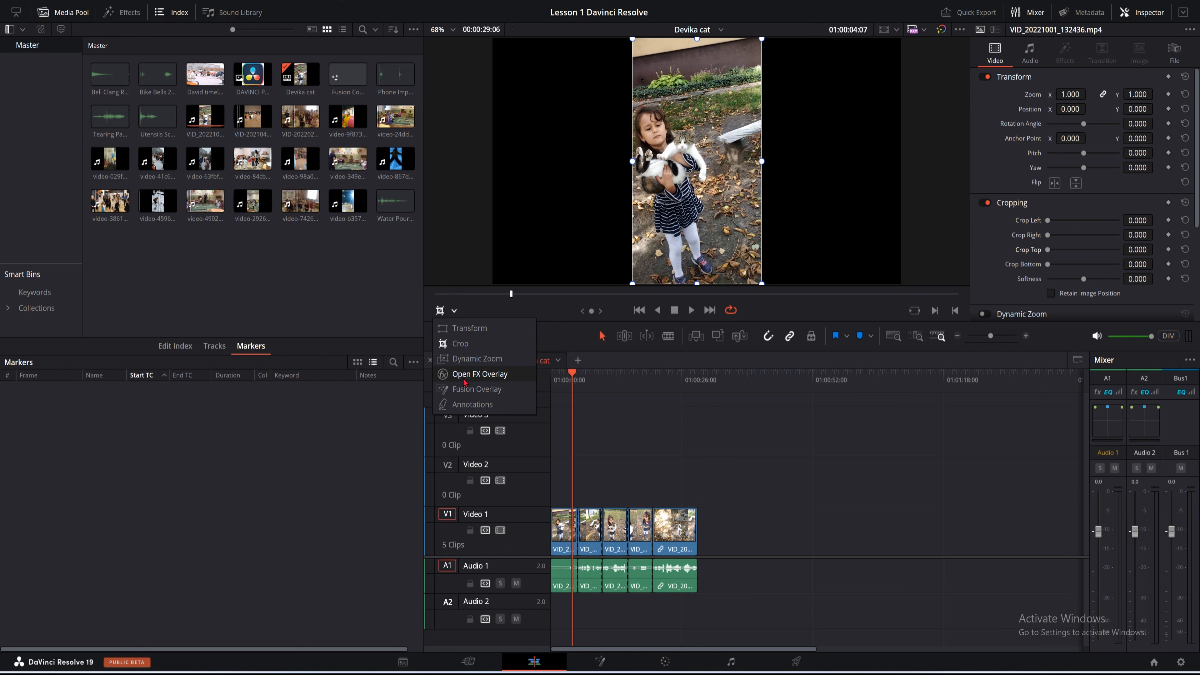
click(477, 359)
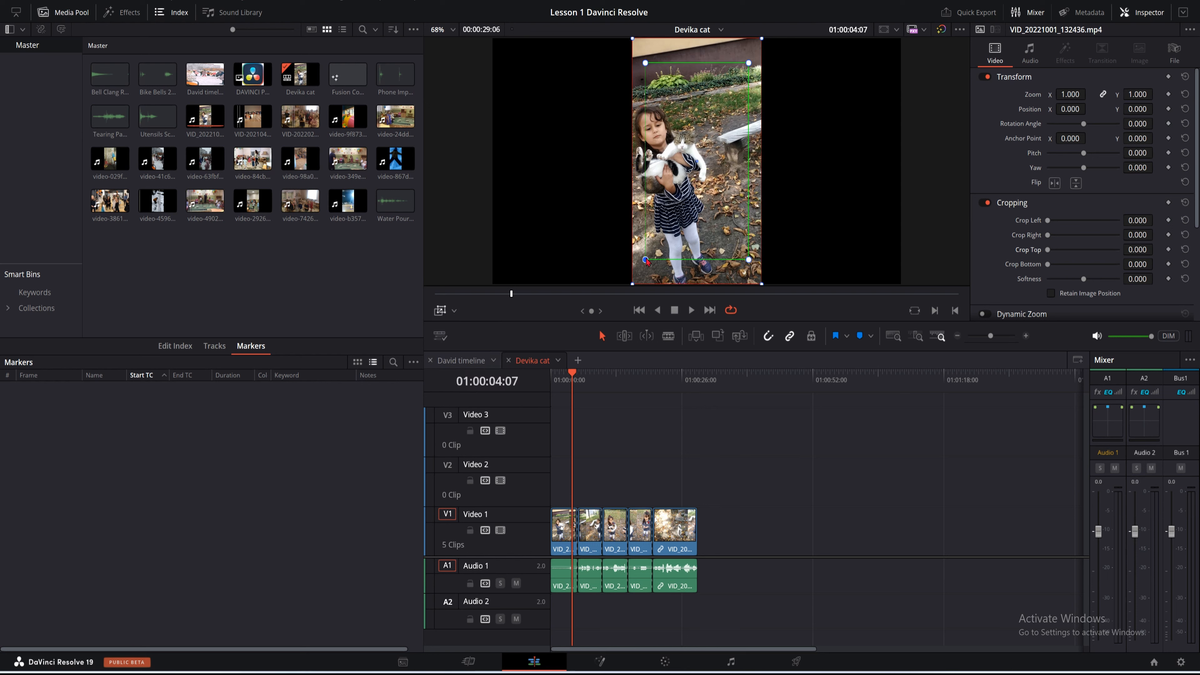
drag(646, 262, 657, 239)
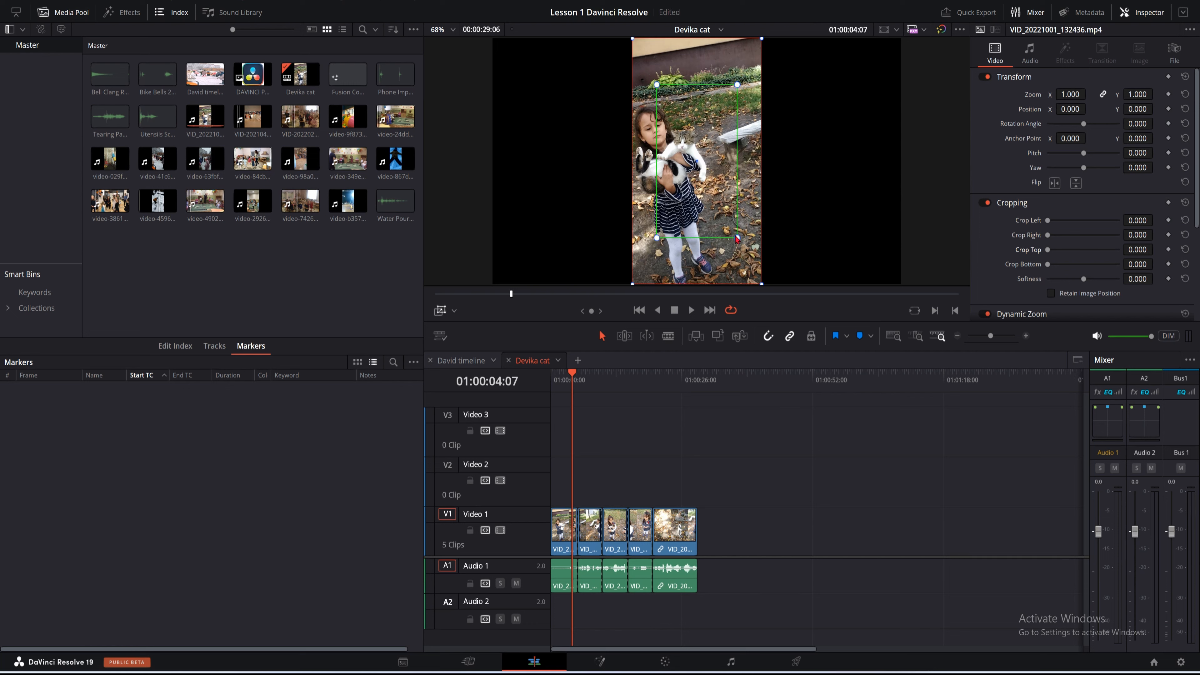
drag(738, 238, 733, 231)
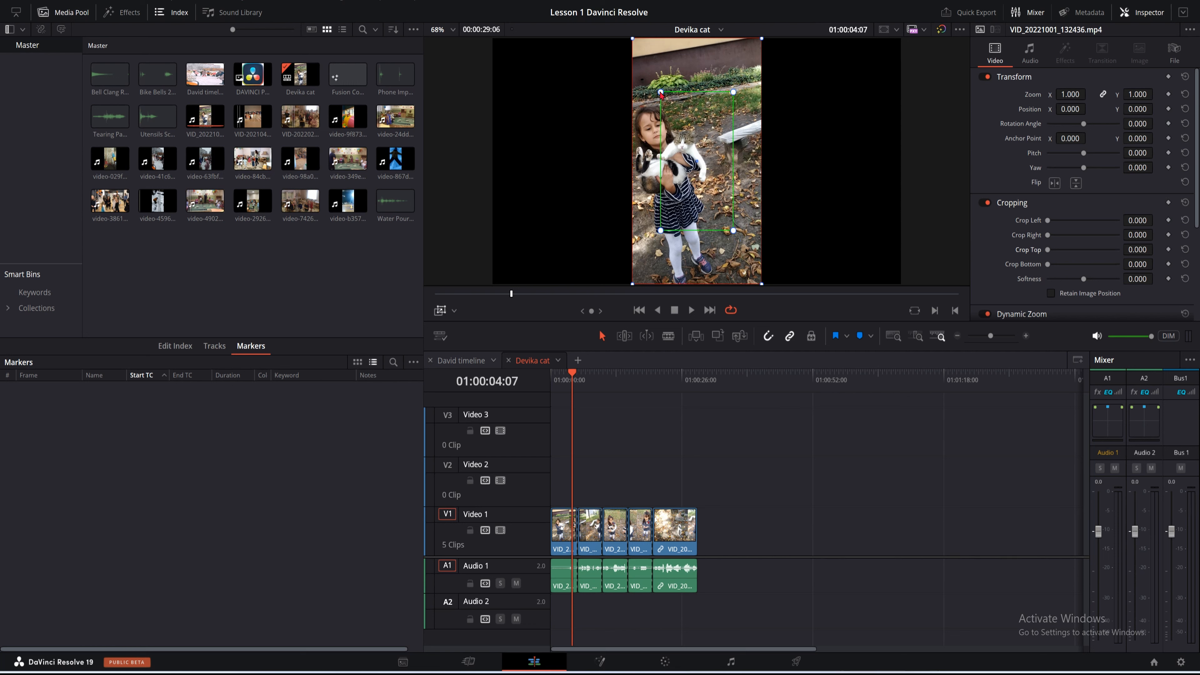
drag(660, 93, 662, 96)
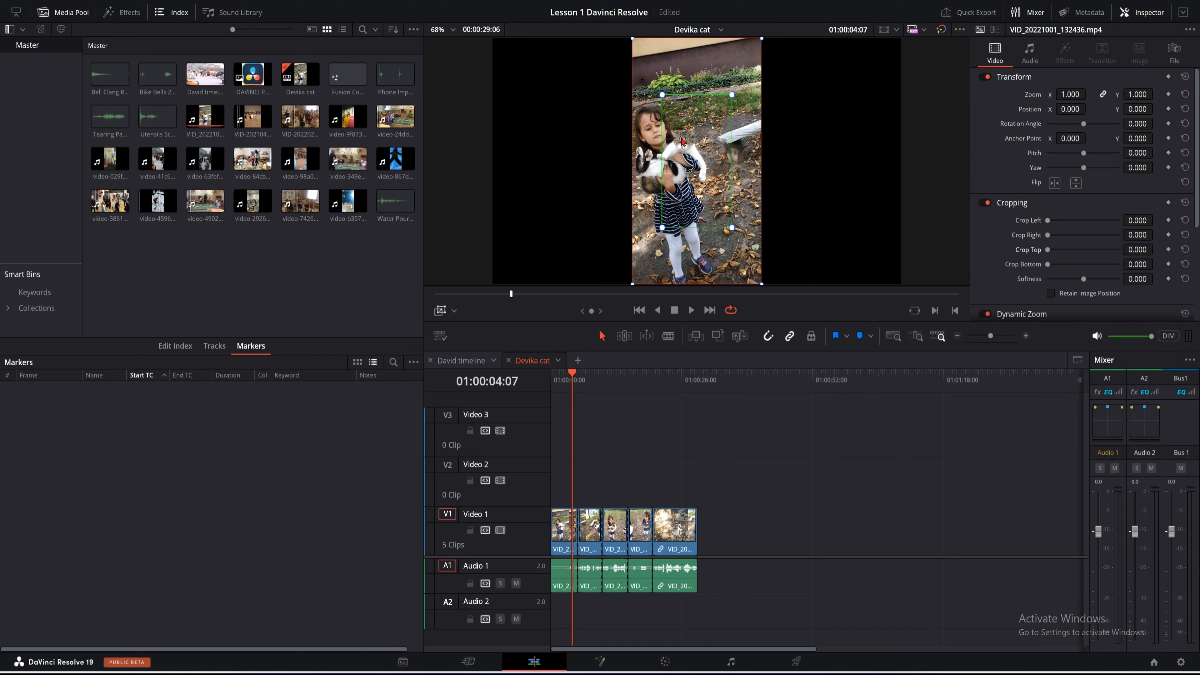
Shrink the red Dynamic Zoom frame slightly inside the image, fine-tune both frames, and play the result into the second clip
drag(634, 284, 637, 276)
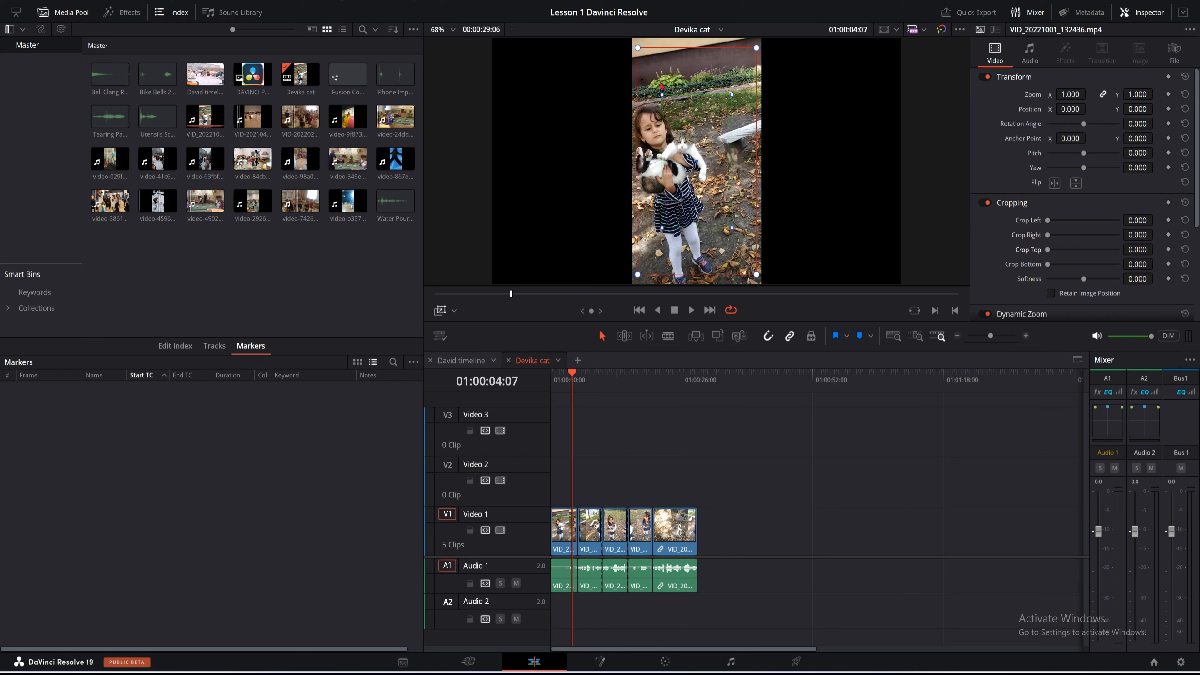
drag(662, 95, 666, 100)
drag(637, 274, 636, 274)
click(692, 310)
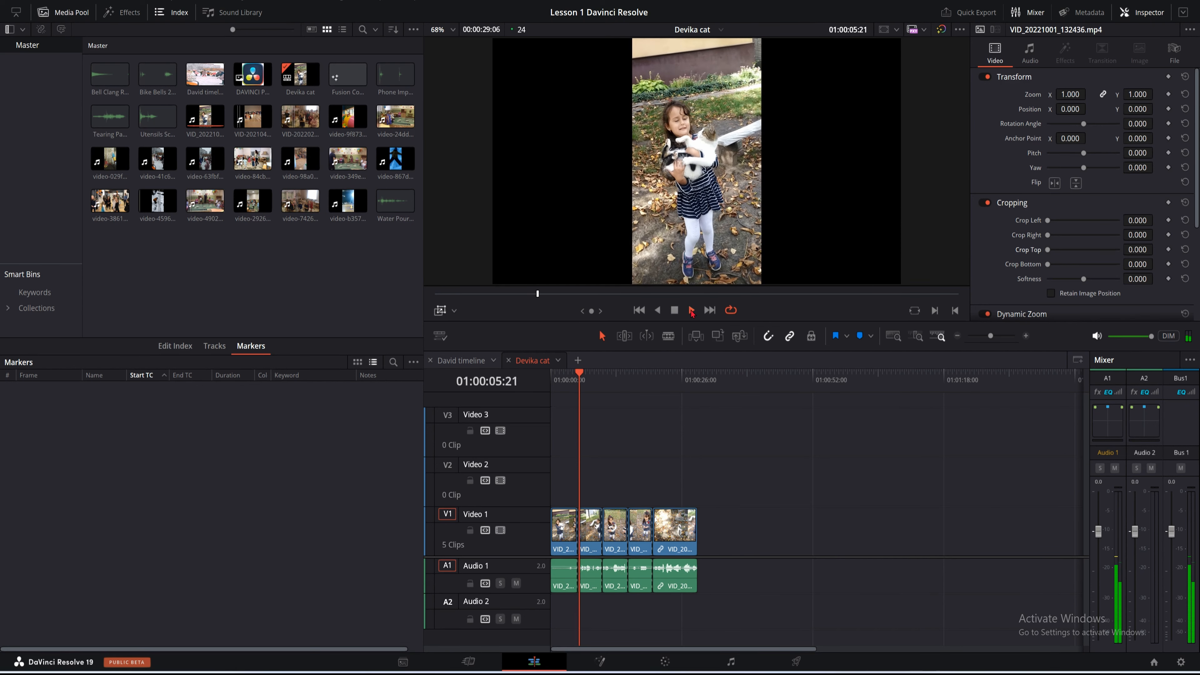
click(675, 310)
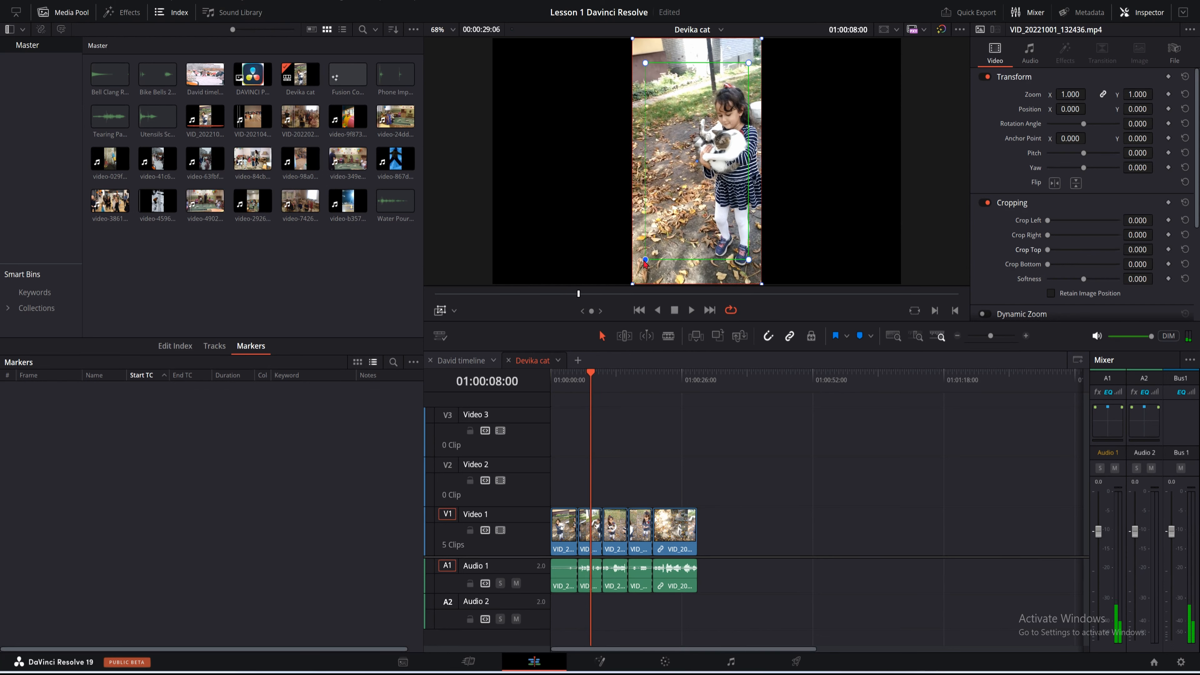
Try shrinking the second clip's Dynamic Zoom frames, green to about half size and red slightly, and play and rewind the clip
drag(645, 260, 666, 222)
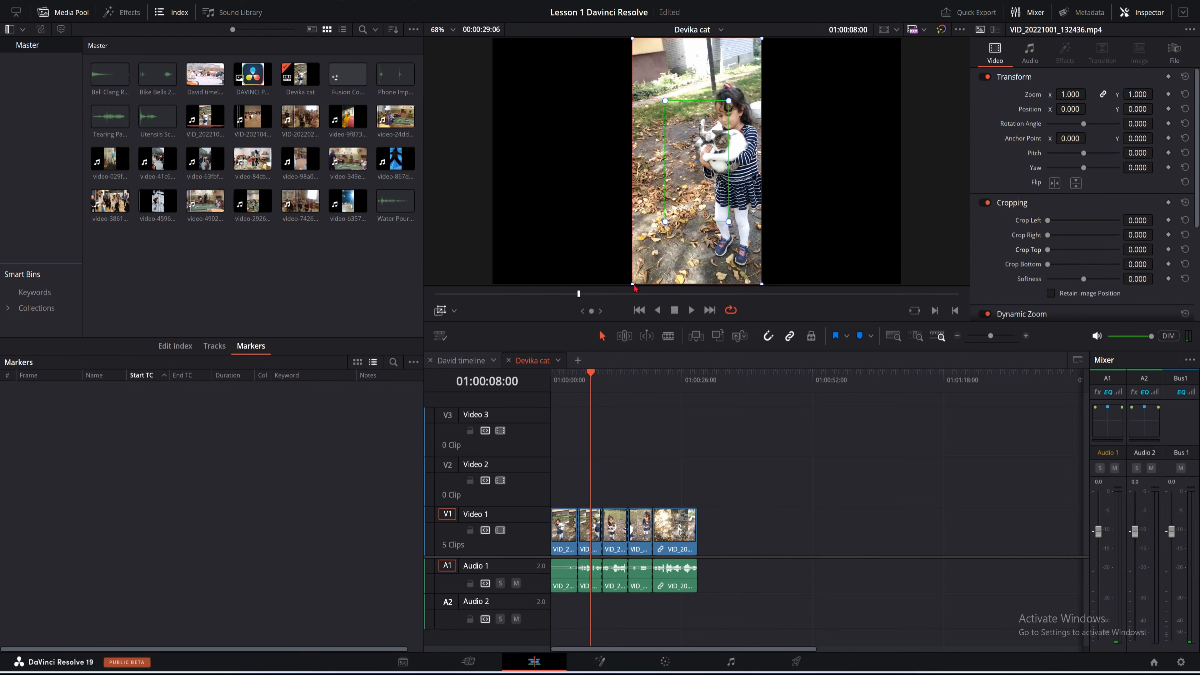
drag(635, 286, 636, 280)
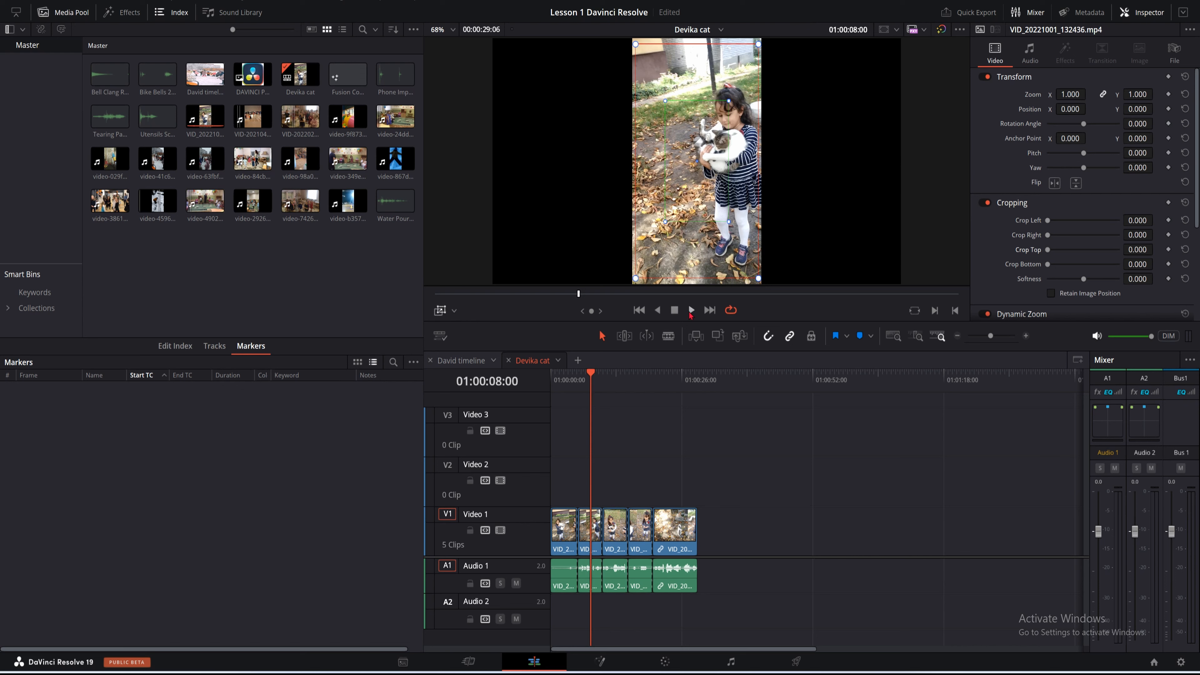
click(691, 310)
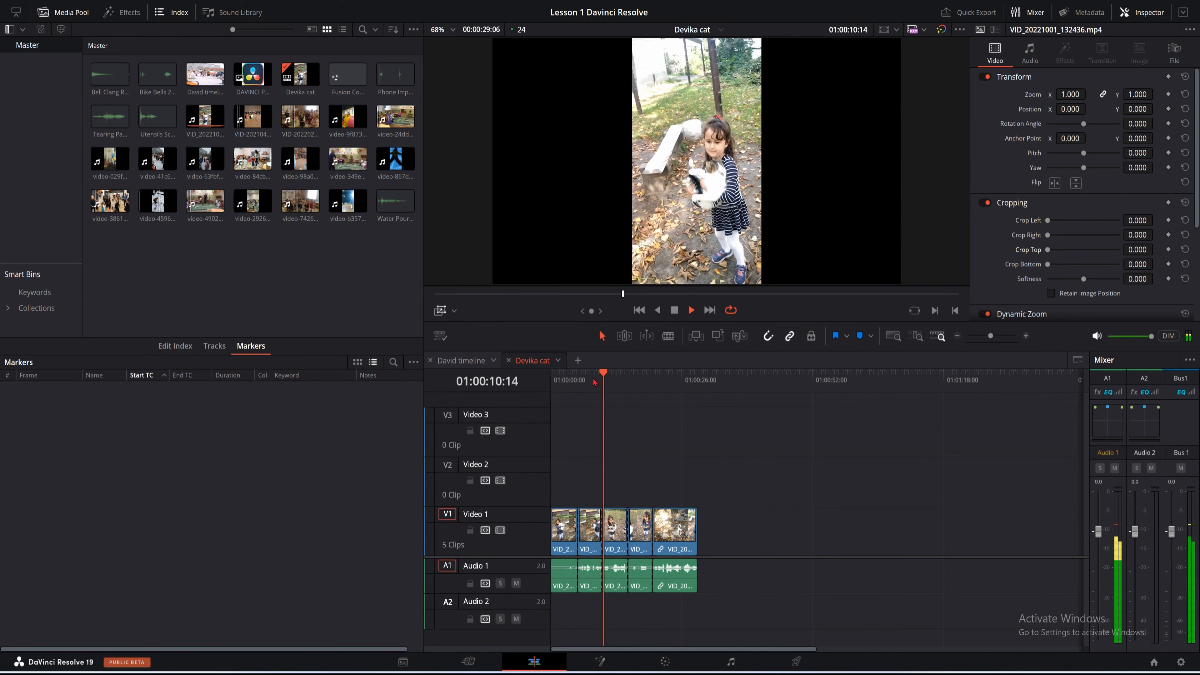
drag(605, 375, 587, 374)
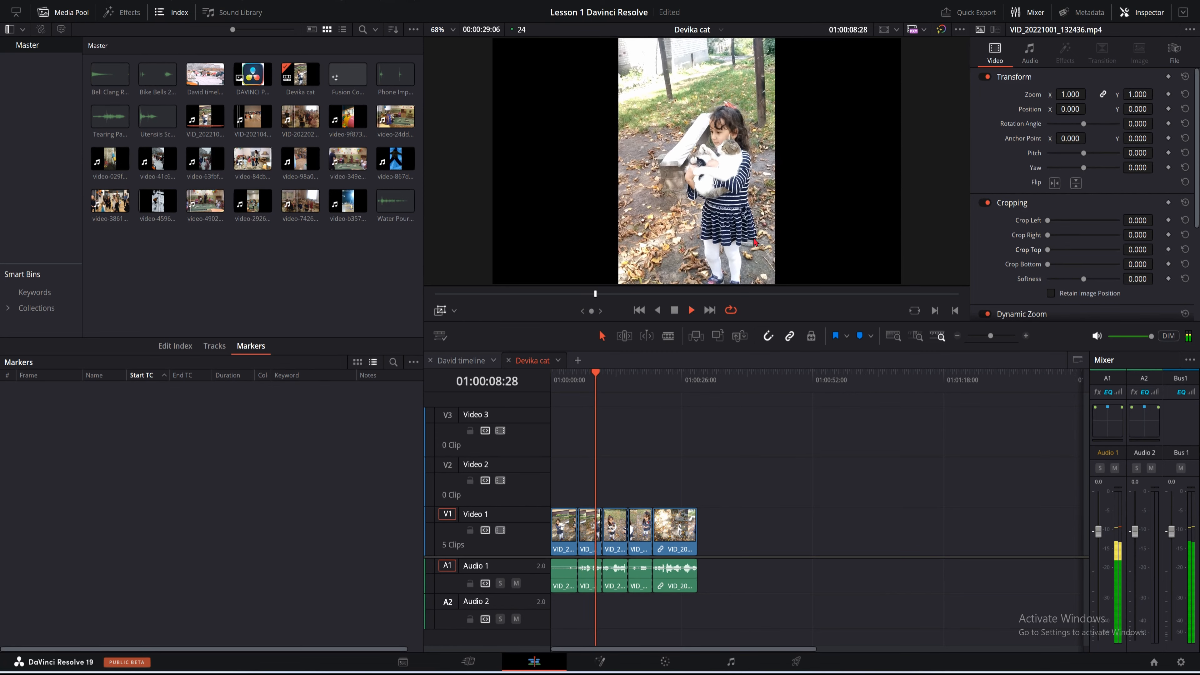
drag(601, 381, 587, 382)
Try a smaller green frame and a red frame larger than the image on the second clip, then play it and rewind to 01:00:07:27
click(593, 533)
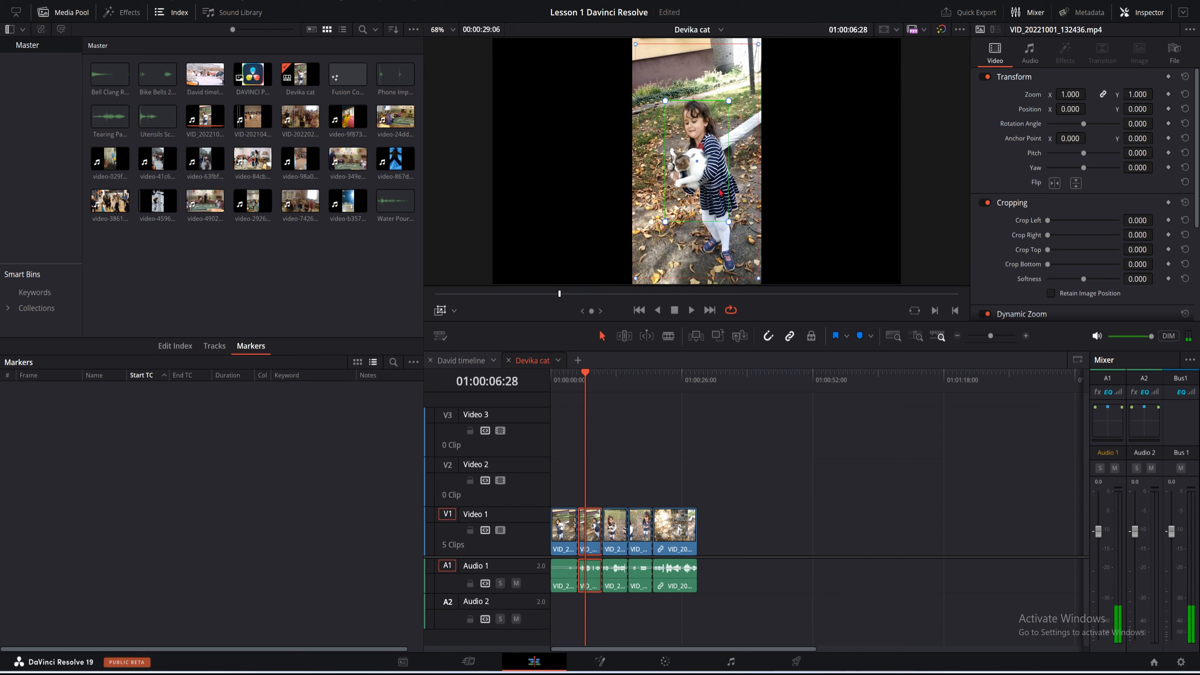
click(454, 310)
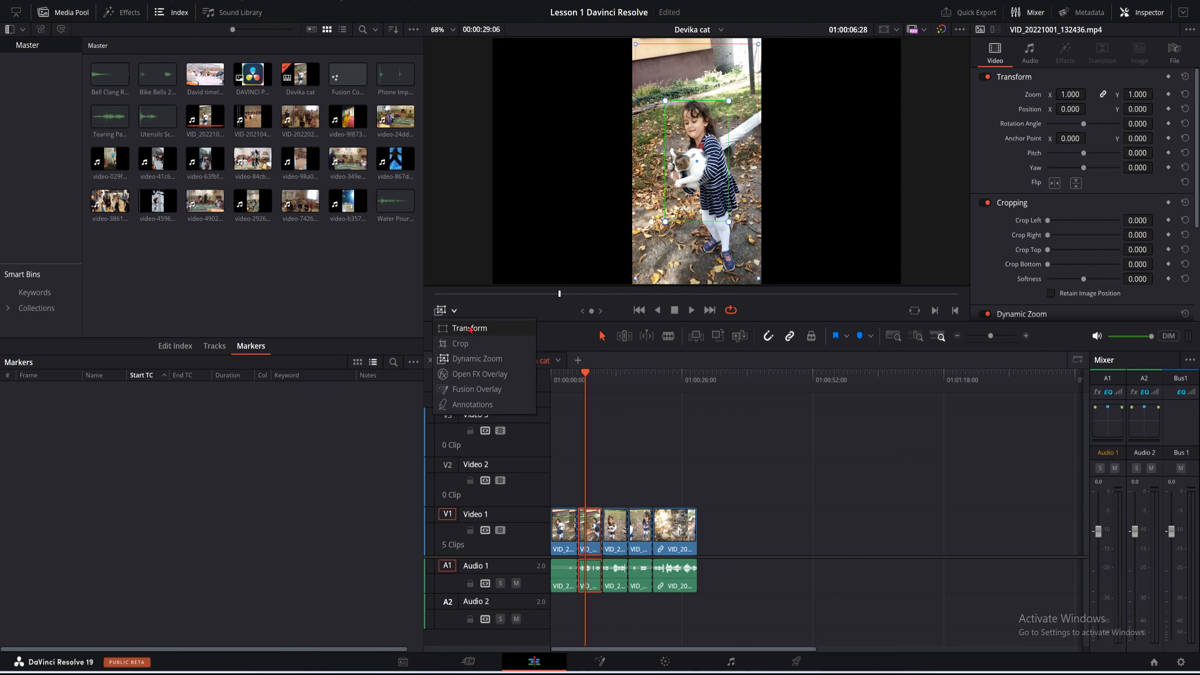
drag(728, 223, 725, 214)
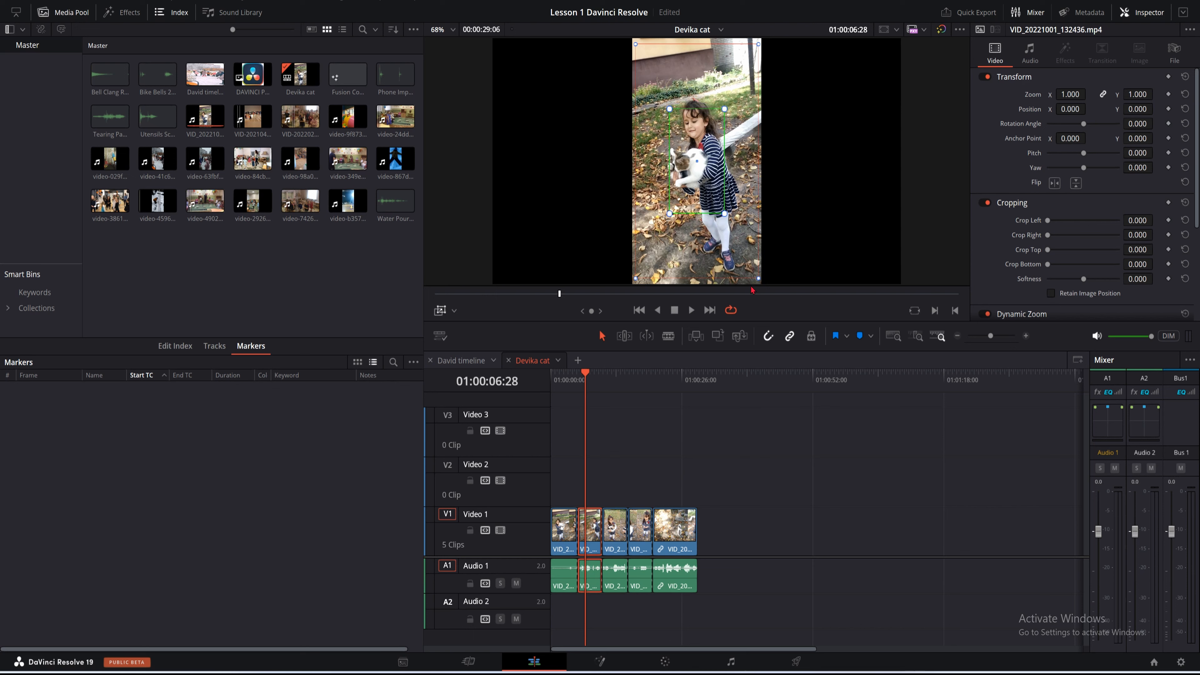
drag(757, 282, 776, 305)
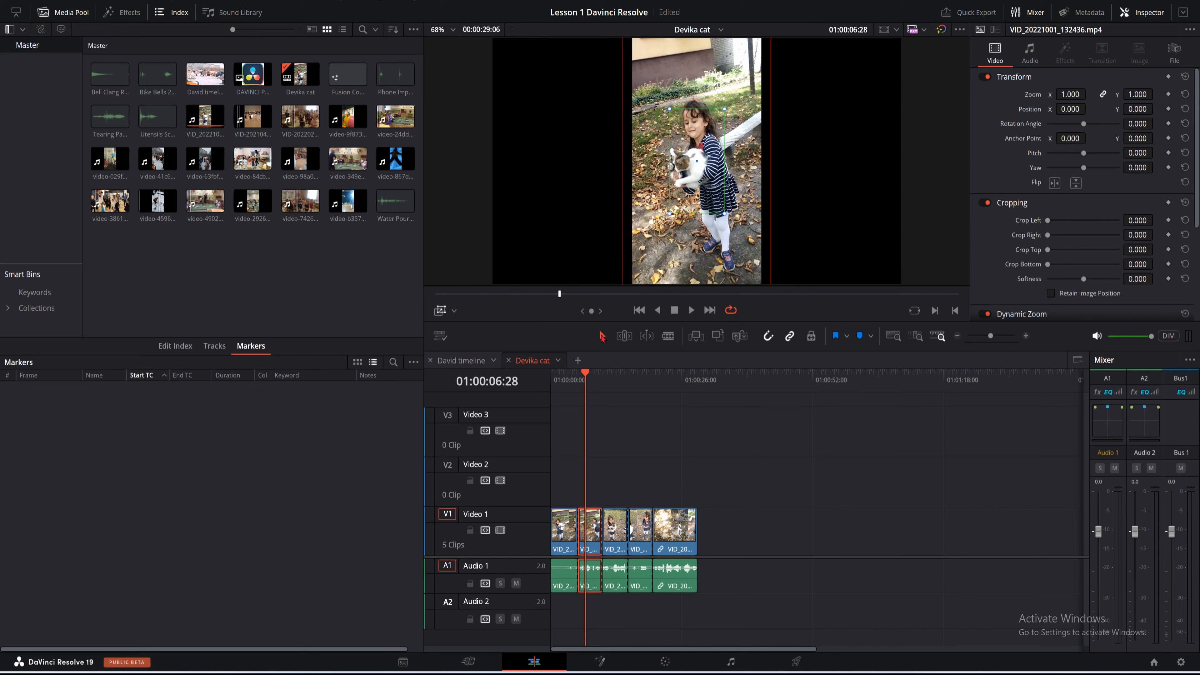
click(692, 310)
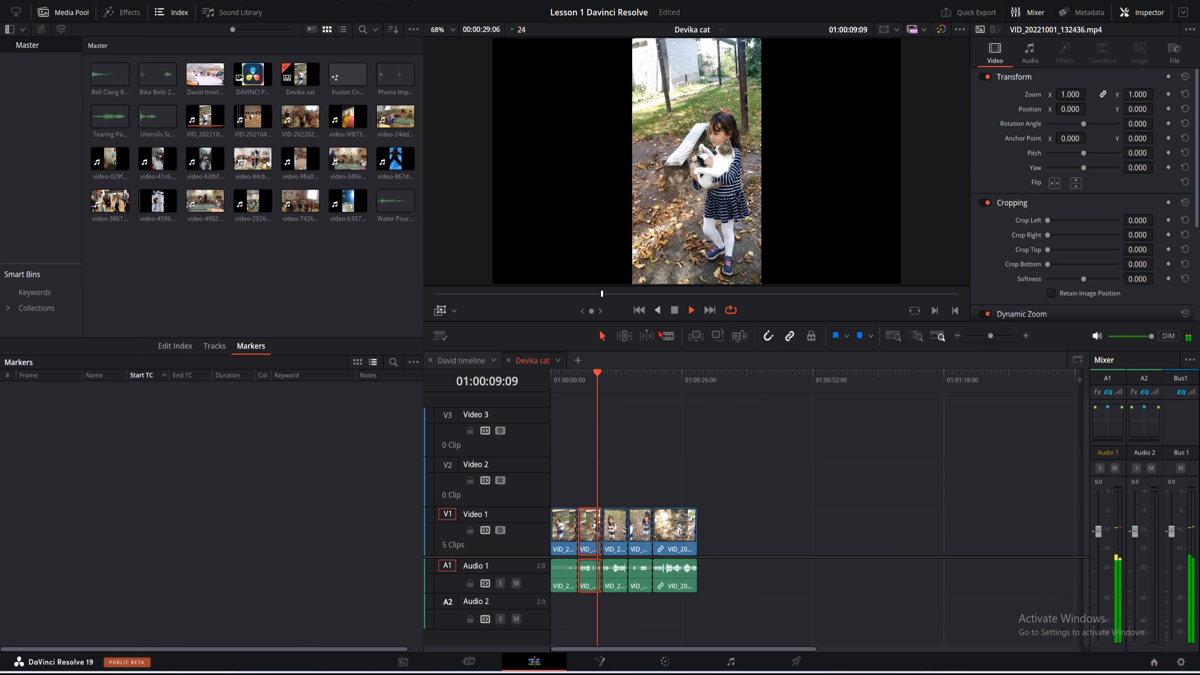
click(675, 312)
drag(599, 373, 590, 372)
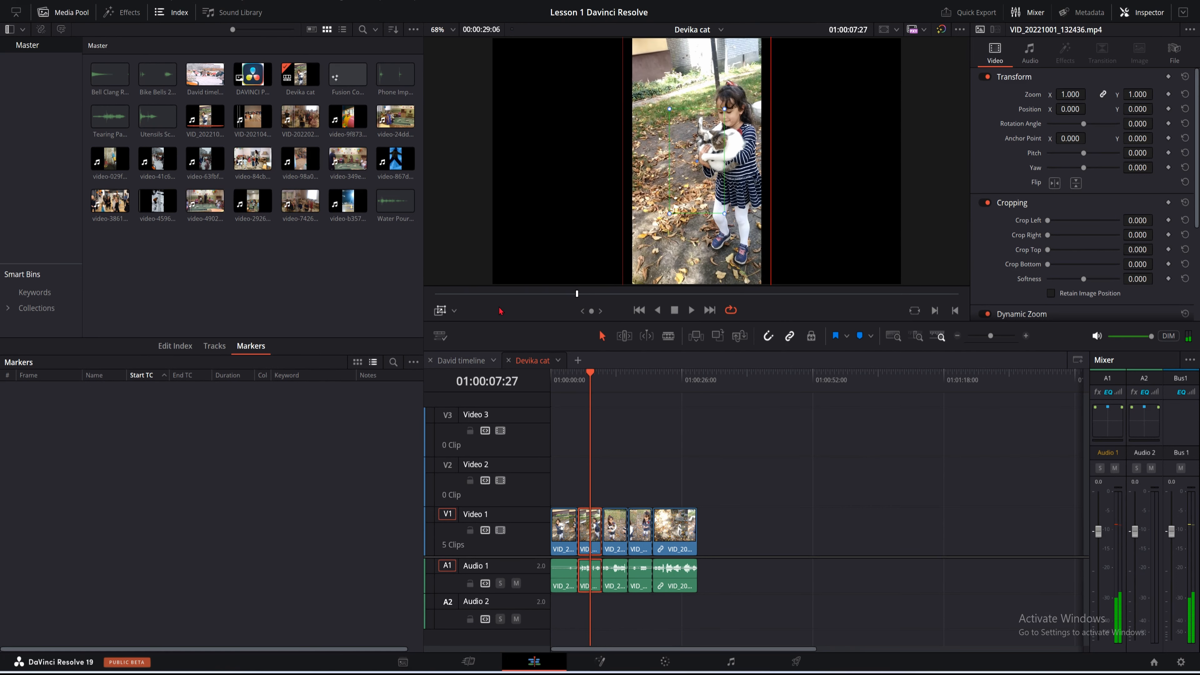
Undo the Dynamic Zoom frame changes on the second clip
click(455, 311)
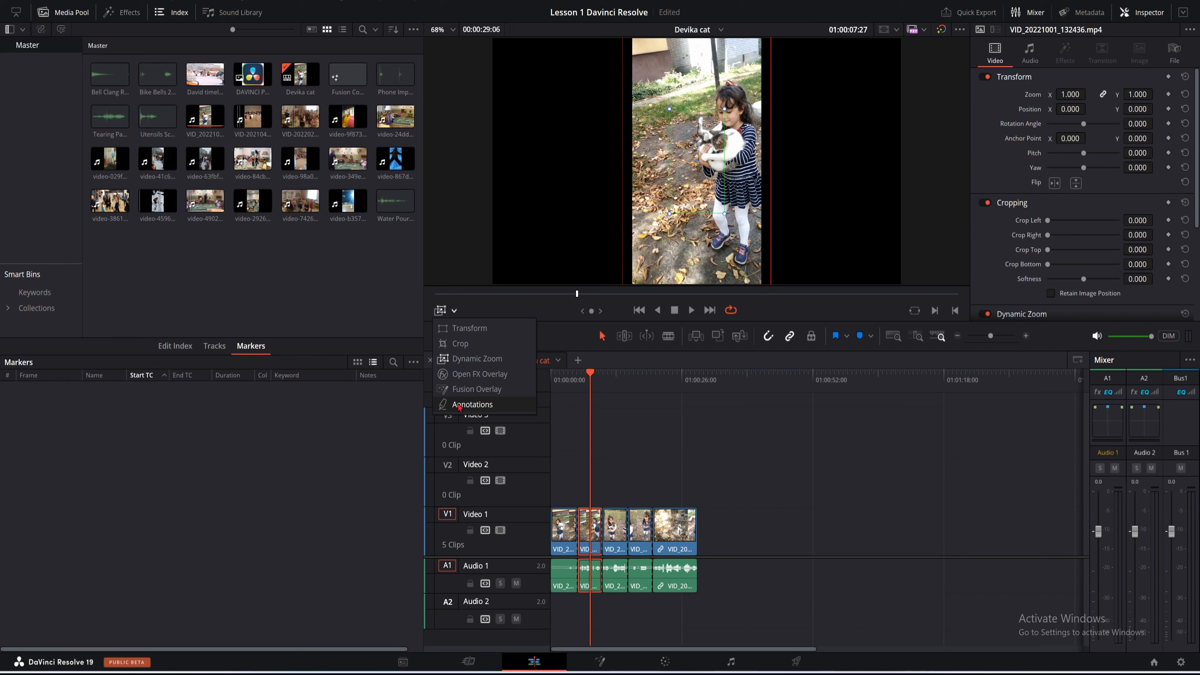
key(ctrl+z)
key(ctrl+z)
key(ctrl+z)
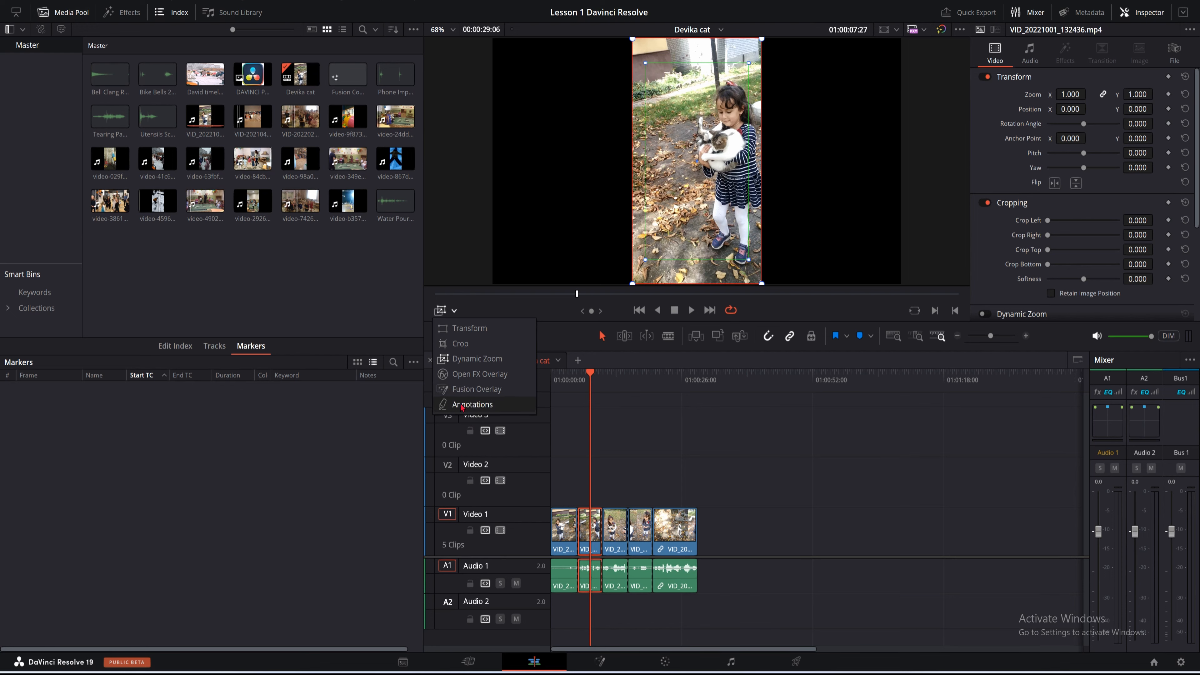
Switch the viewer overlay to Annotations and draw a small freehand check mark beside the girl's head at 01:00:07:24
click(461, 405)
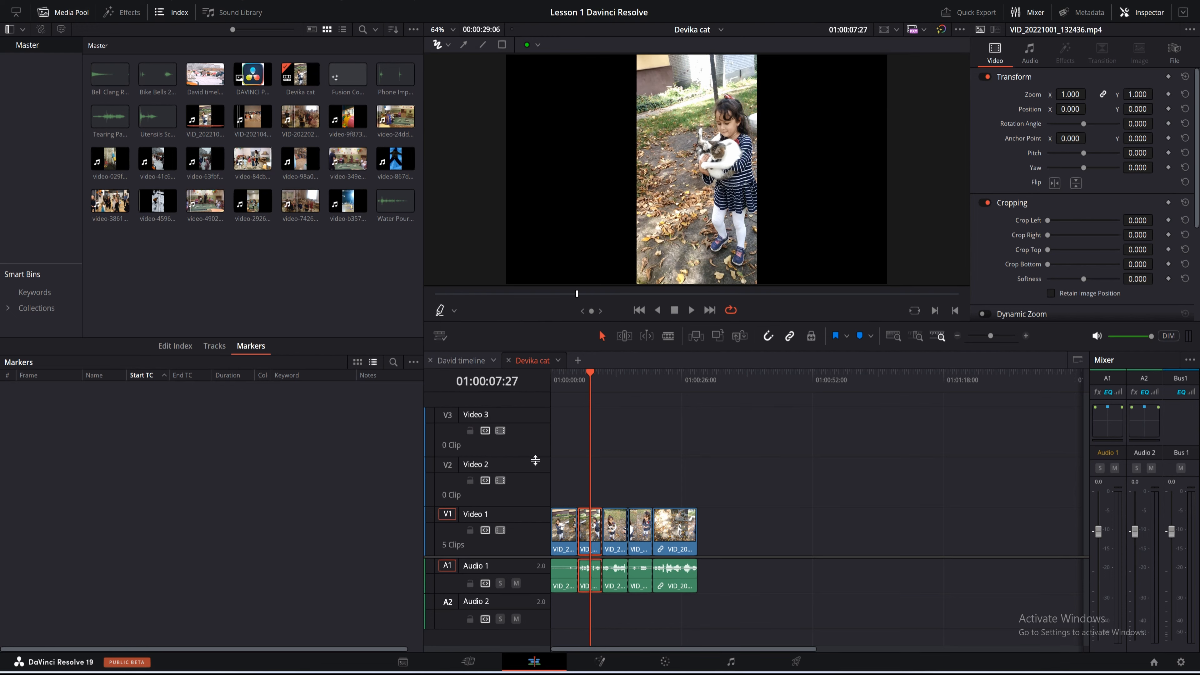
drag(592, 374, 592, 374)
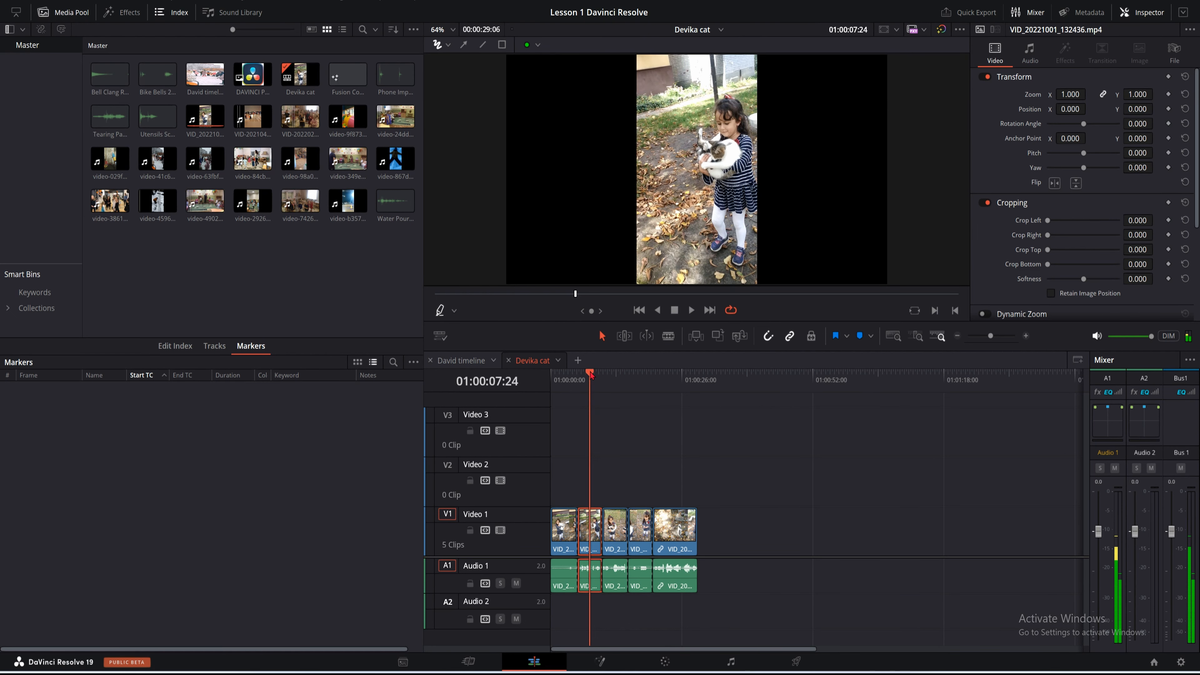
drag(663, 116, 674, 117)
Choose the third freehand stroke option and draw a loop around the cat
click(450, 45)
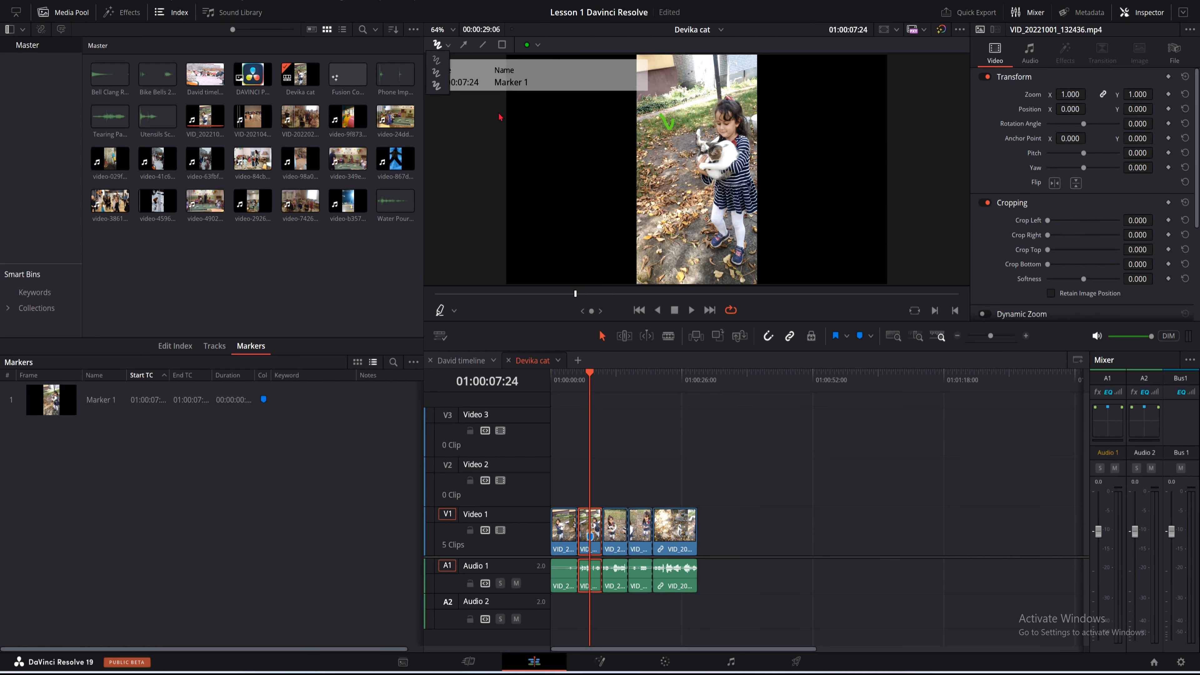
click(436, 85)
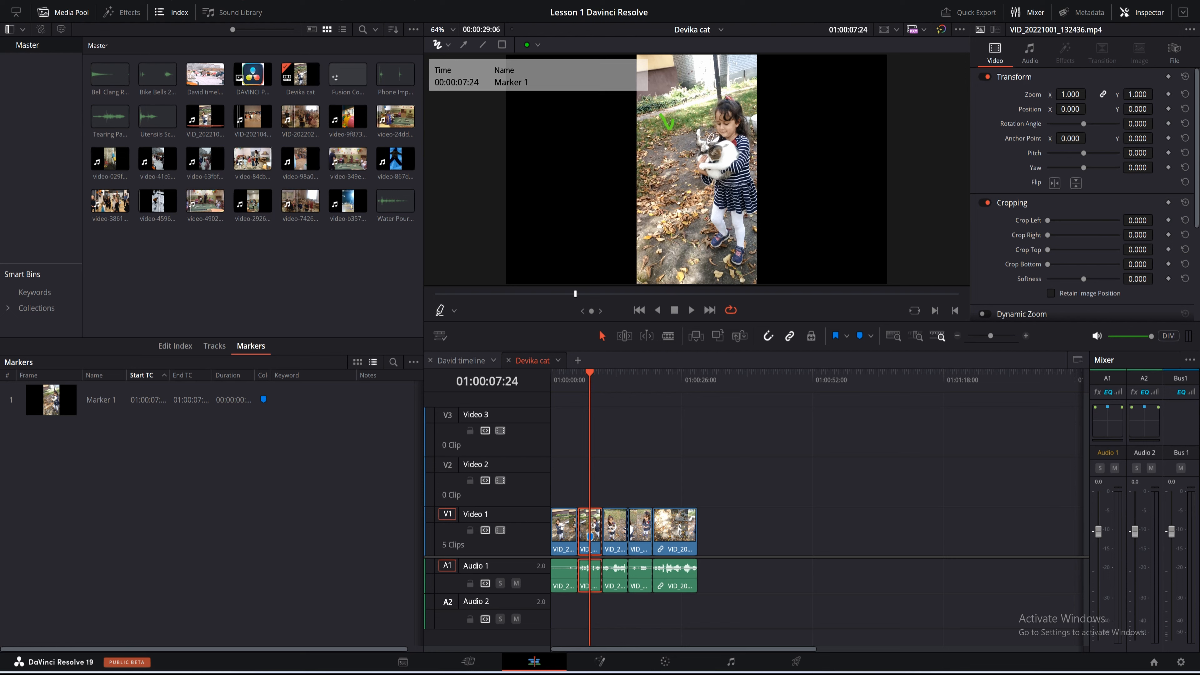
mouse_move(706, 138)
mouse_down()
mouse_move(705, 191)
mouse_move(721, 193)
mouse_move(747, 172)
mouse_move(749, 143)
mouse_move(704, 144)
mouse_up()
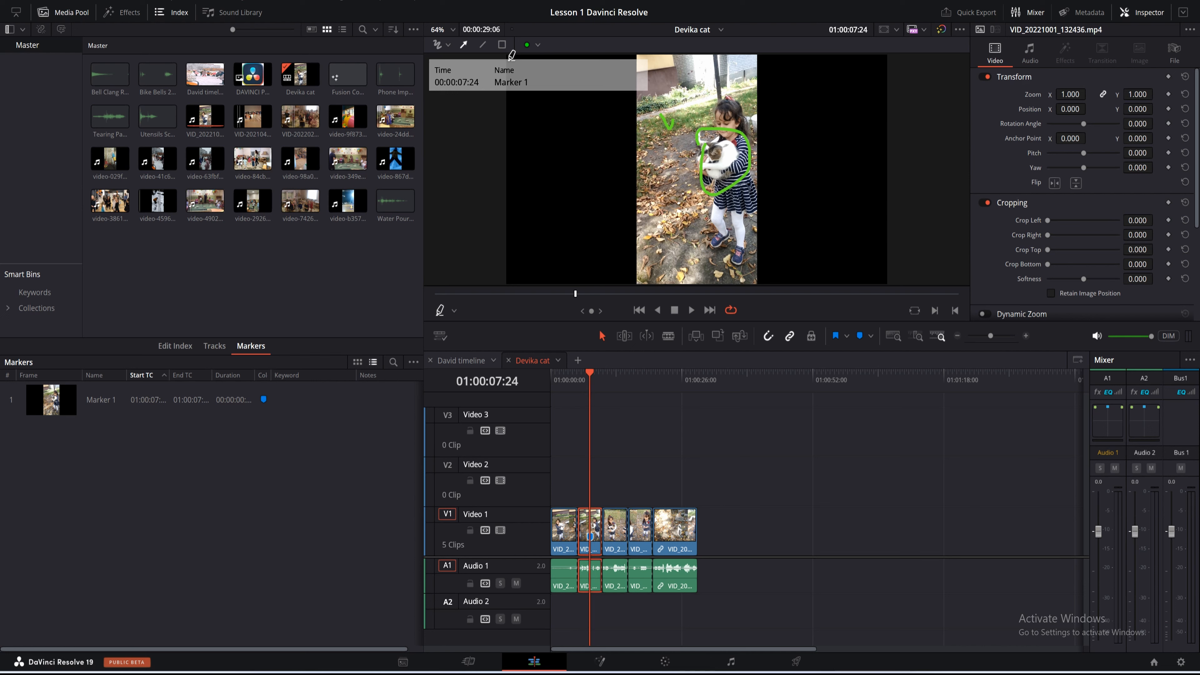
Draw arrow annotations beside the girl's head and a straight horizontal line below her feet
click(464, 45)
drag(718, 113, 701, 93)
click(483, 45)
drag(654, 273, 742, 271)
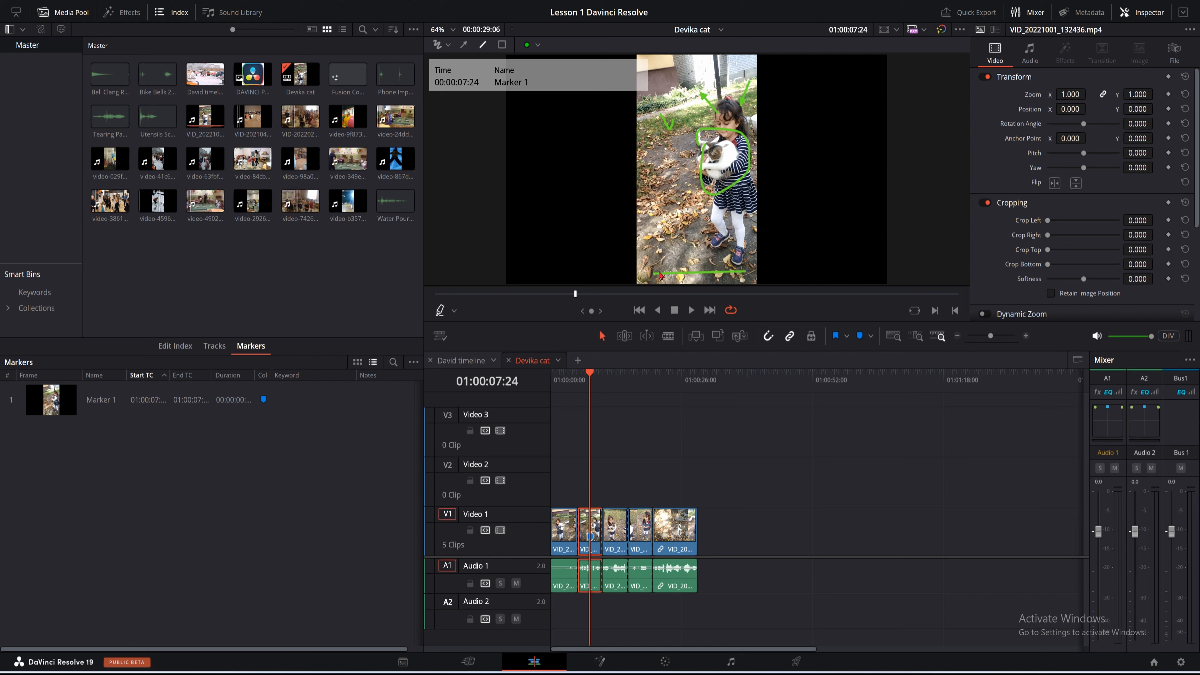